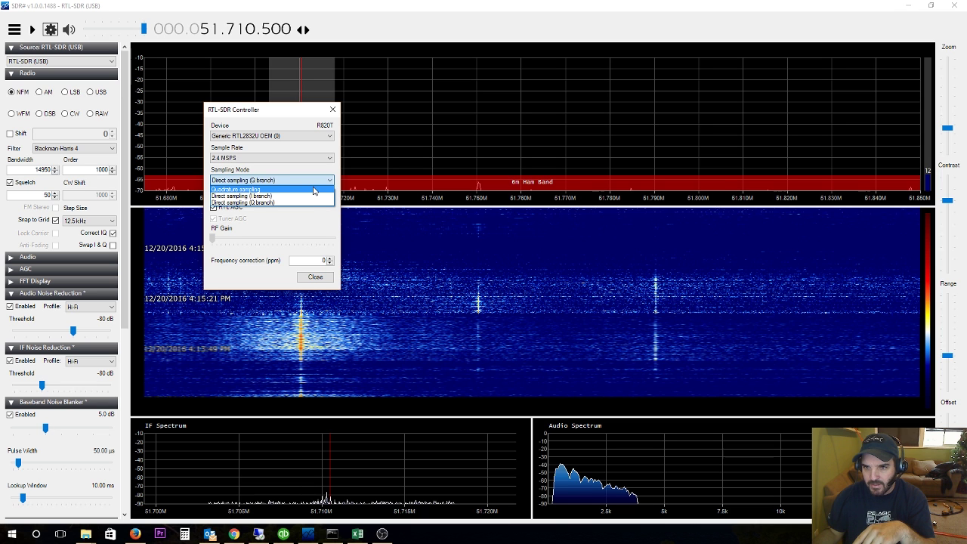
Start reception from the RTL-SDR source and tune the receiver down to 15.710 MHz.
left_click(313, 278)
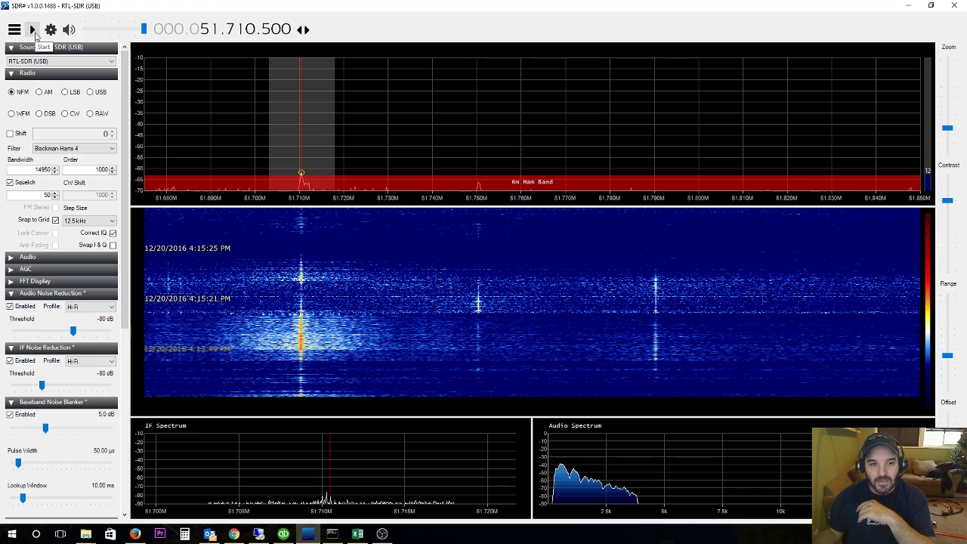
left_click(32, 29)
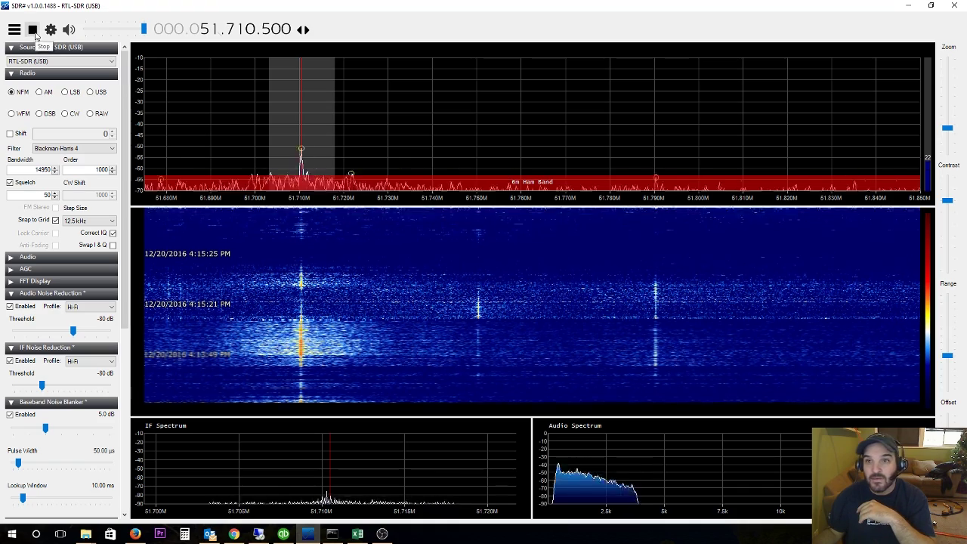
scroll(204, 32, "down", 2)
scroll(205, 30, "down", 2)
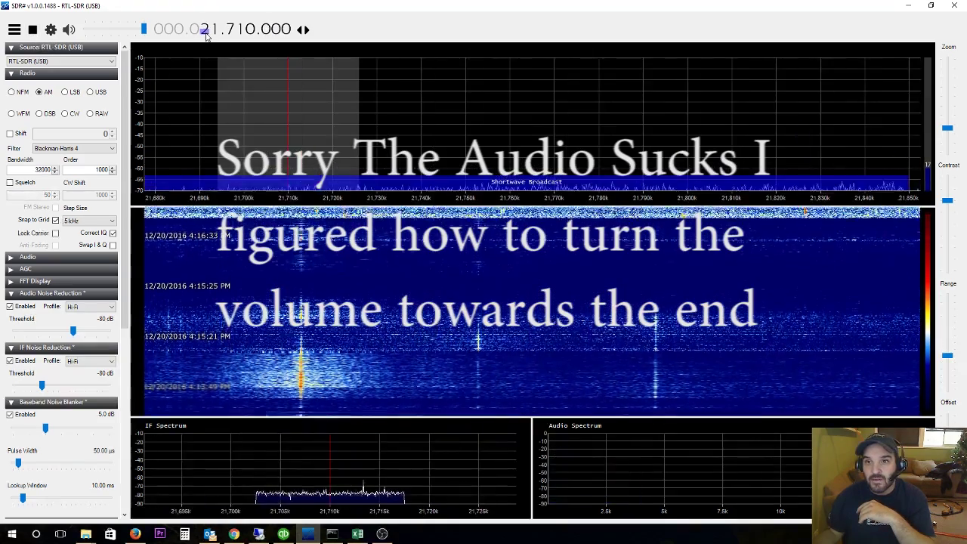
scroll(215, 29, "up", 1)
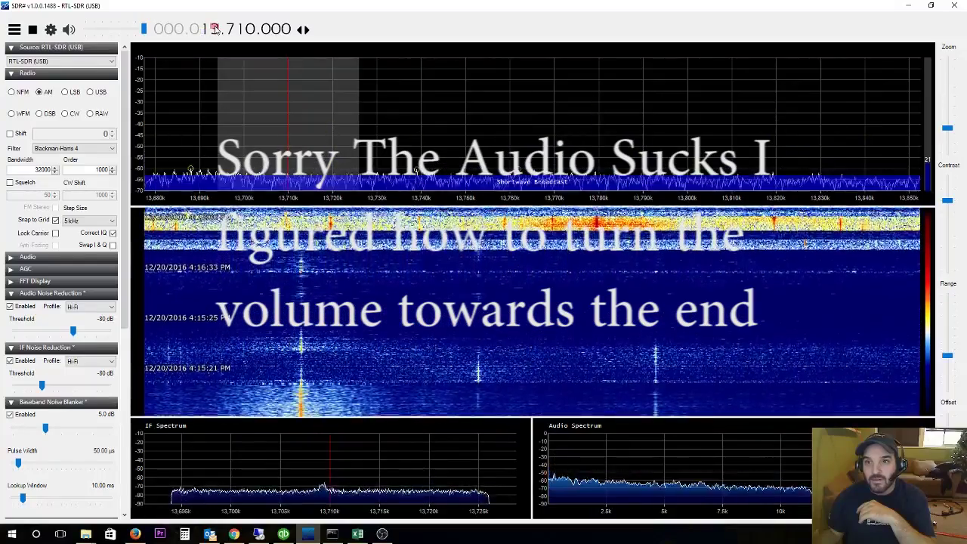
scroll(214, 28, "up", 2)
scroll(215, 29, "up", 1)
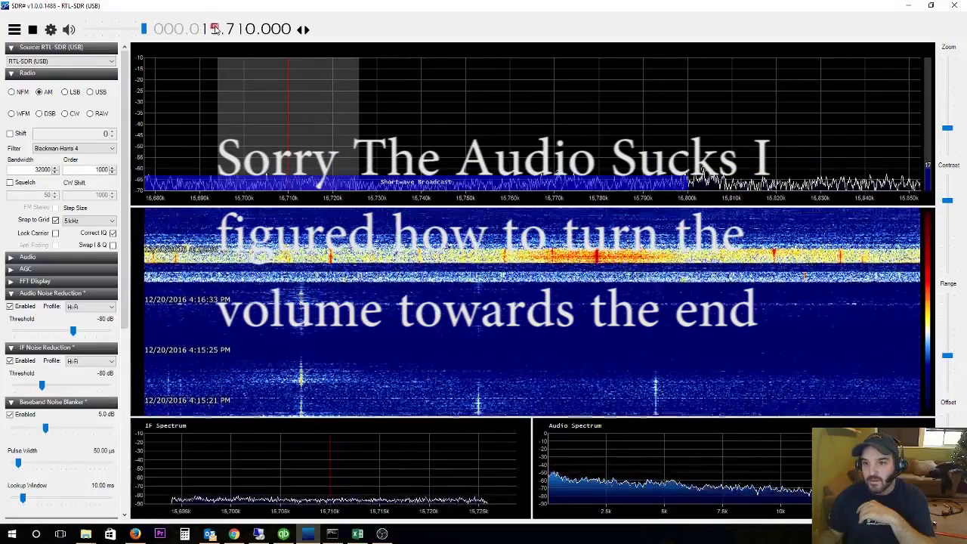
Sweep the shortwave broadcast spectrum for signals, moving from 15.725 MHz down to 15.170 MHz.
left_click_drag(446, 104, 157, 103)
left_click_drag(742, 98, 964, 83)
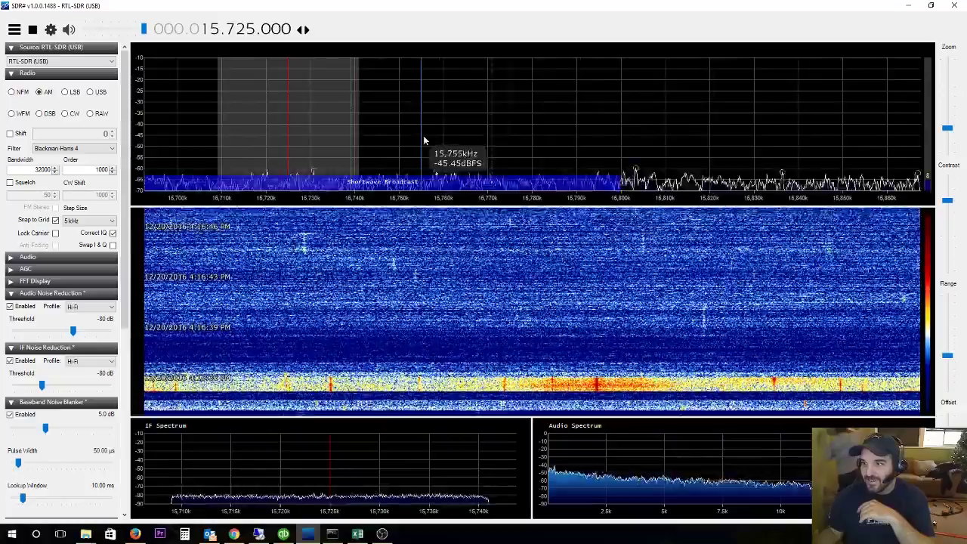
left_click_drag(333, 141, 879, 136)
left_click(867, 136)
left_click_drag(535, 135, 956, 132)
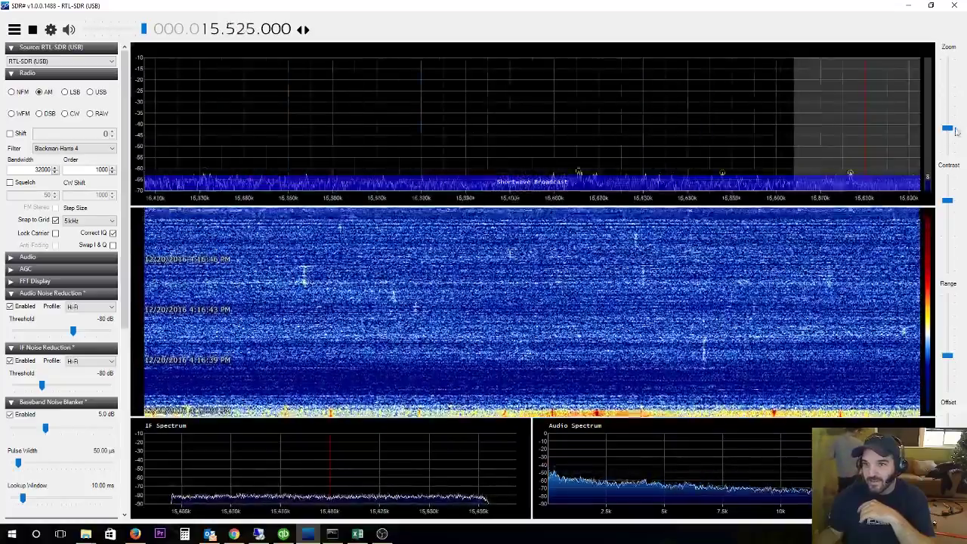
left_click_drag(211, 136, 964, 121)
left_click_drag(269, 137, 962, 108)
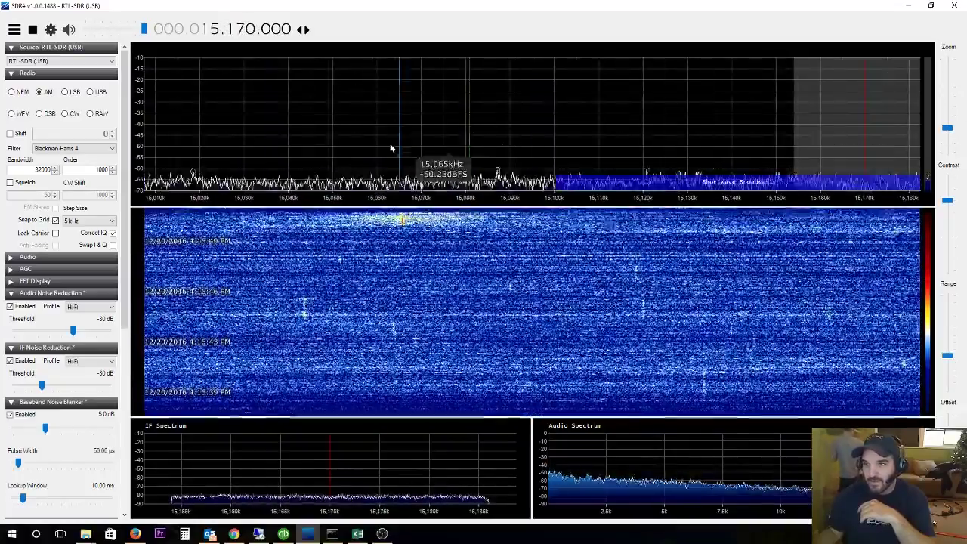
Continue tuning down into the 20m ham band, stopping at 14.293.640 MHz.
left_click_drag(390, 145, 965, 103)
scroll(274, 155, "down", 20)
scroll(619, 143, "down", 8)
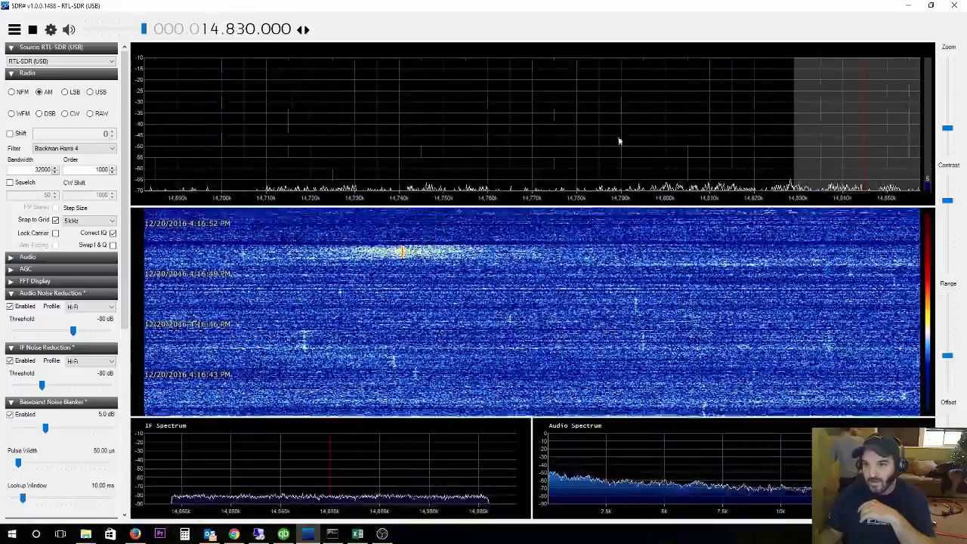
scroll(274, 164, "down", 20)
scroll(274, 164, "down", 20)
scroll(797, 156, "down", 20)
scroll(824, 159, "down", 6)
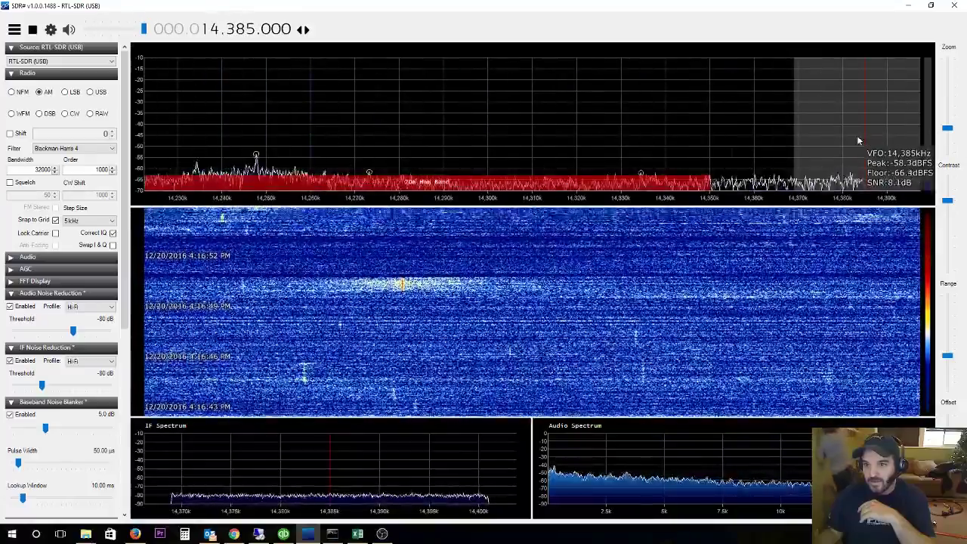
left_click_drag(342, 127, 683, 121)
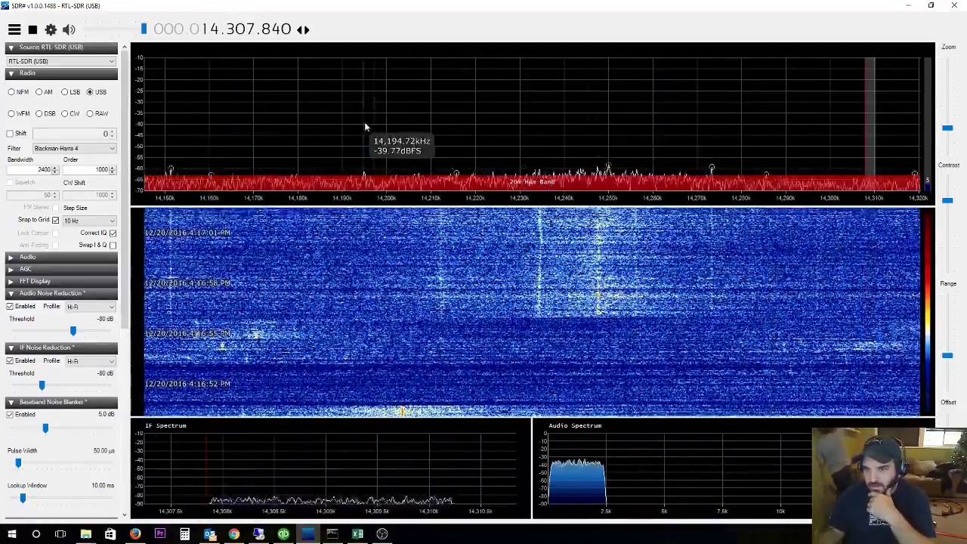
left_click_drag(401, 127, 464, 131)
Adjust the waterfall contrast and zoom the spectrum out so the whole 20m ham band is in view.
left_click_drag(948, 203, 950, 212)
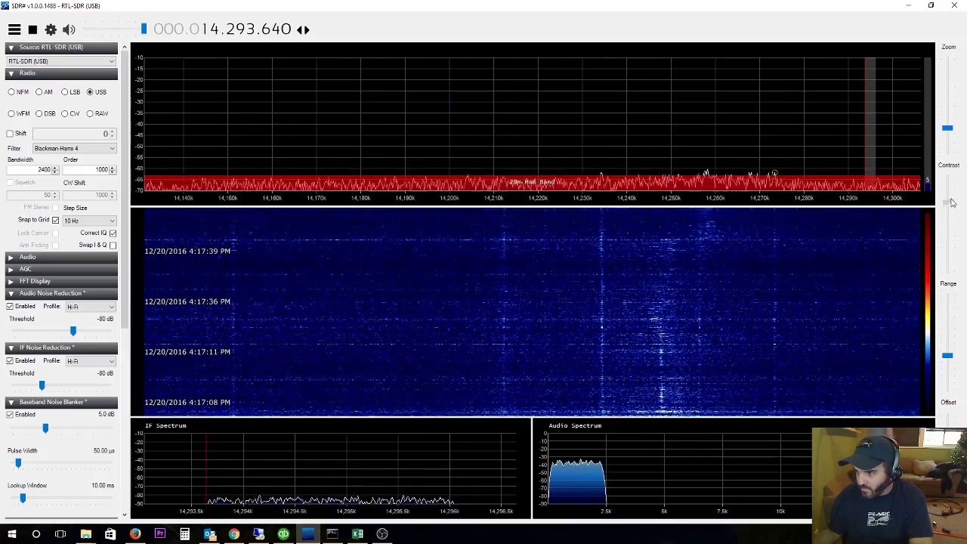
left_click_drag(953, 197, 953, 216)
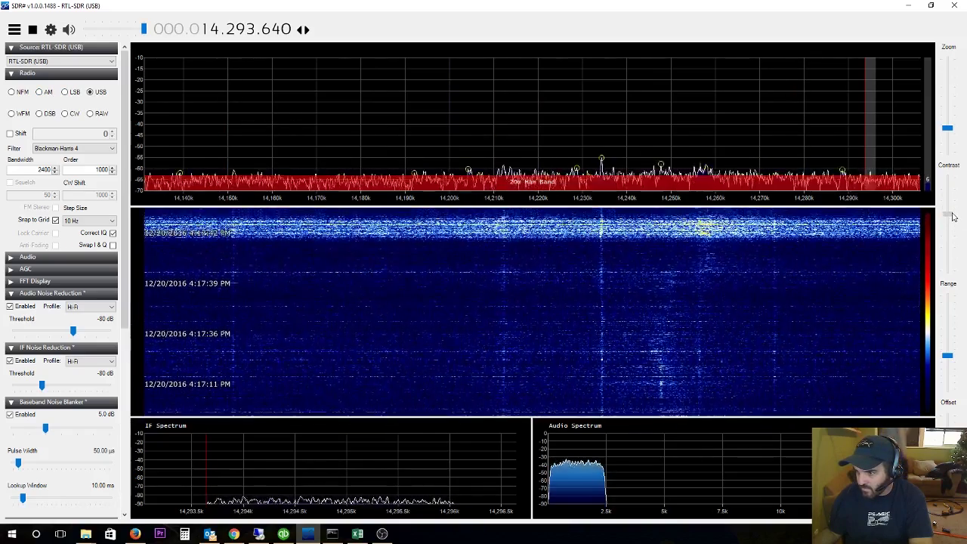
mouse_move(948, 130)
left_mouse_down()
mouse_move(949, 148)
mouse_move(949, 137)
left_mouse_up()
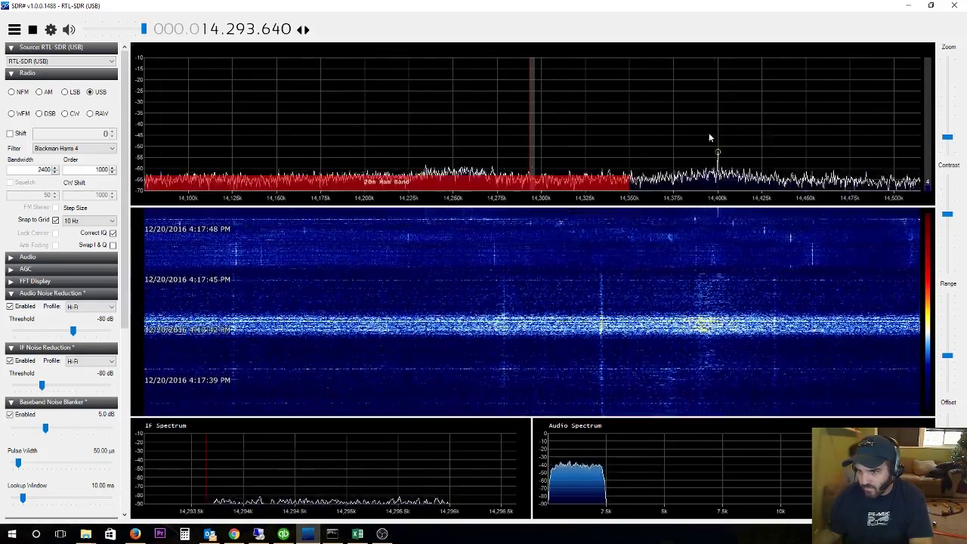
left_click_drag(709, 132, 886, 128)
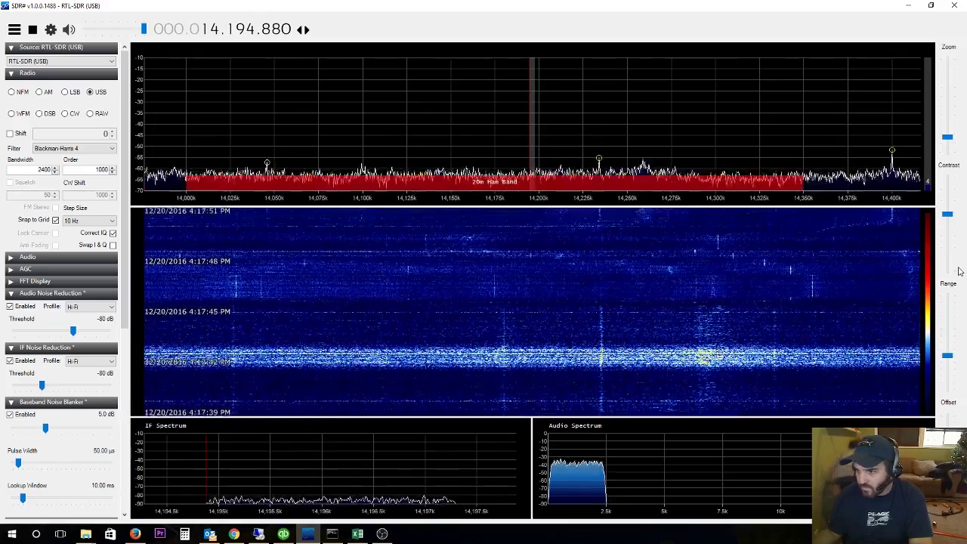
Try the AM, NFM, USB and WFM demodulation modes around 14.200 MHz, ending on AM.
left_click(43, 93)
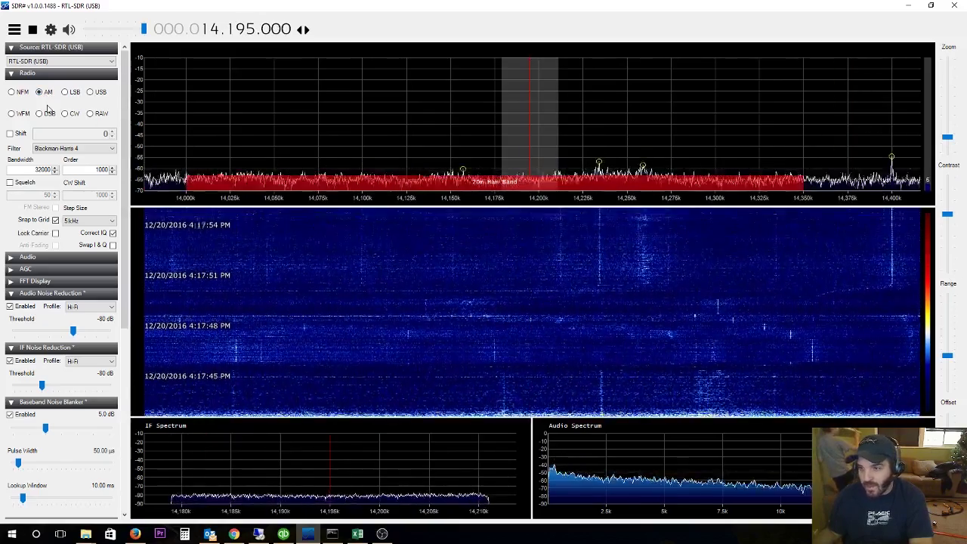
left_click(13, 92)
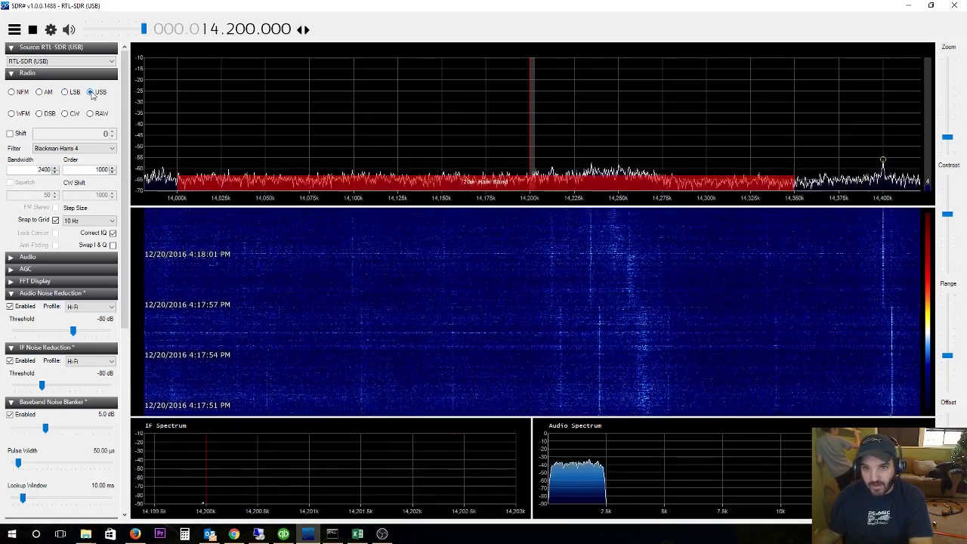
left_click(12, 113)
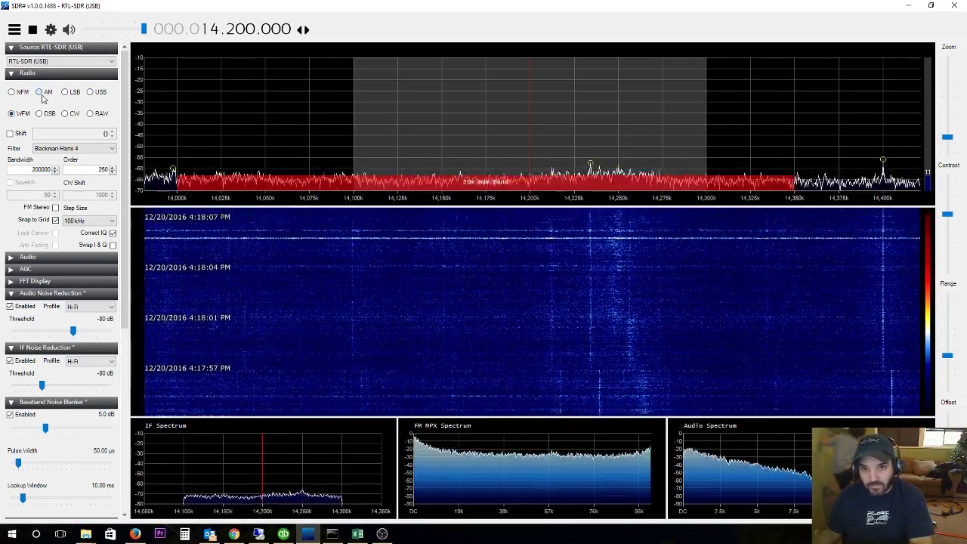
left_click(39, 92)
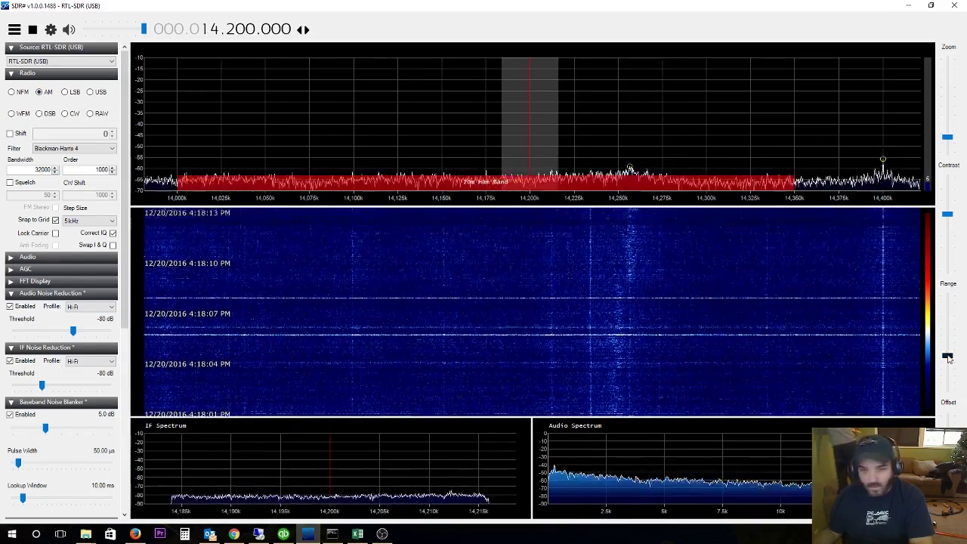
Extend the spectrum range down to -80 dB and tune to the signal peak at 14.400 MHz.
mouse_move(949, 355)
left_mouse_down()
mouse_move(948, 340)
mouse_move(949, 351)
left_mouse_up()
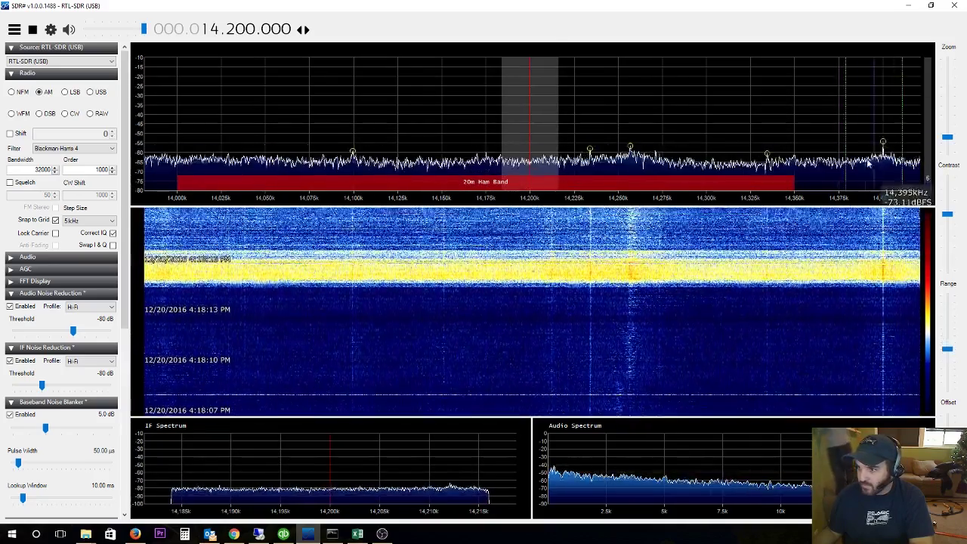
left_click(884, 144)
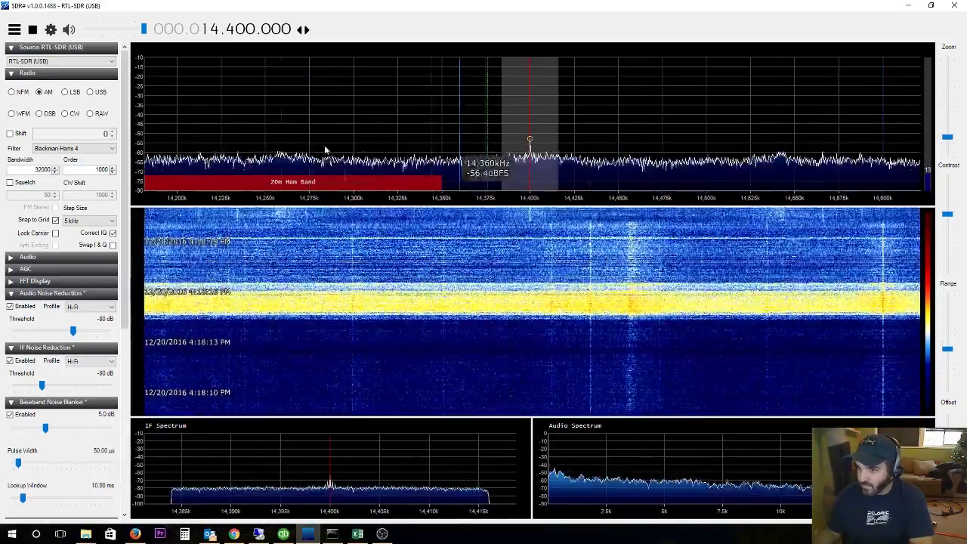
Zoom in on the 20m ham band around 14.170 MHz and compare AM with USB, ending on USB.
left_click_drag(324, 149, 648, 151)
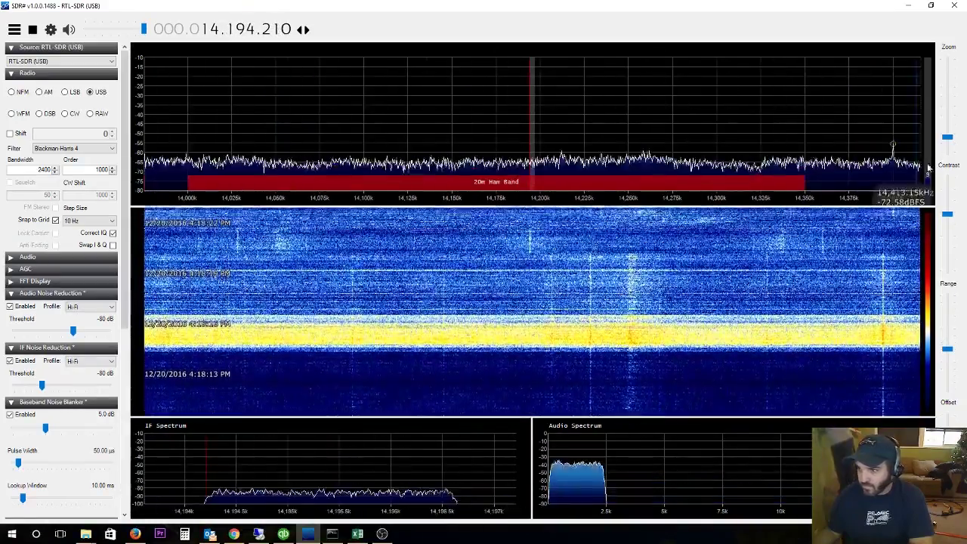
left_click_drag(950, 140, 949, 133)
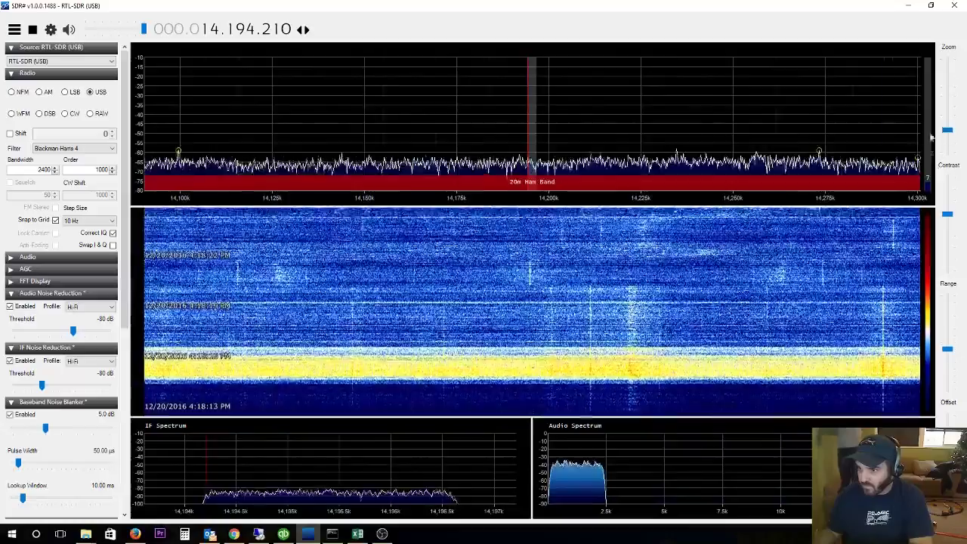
left_click_drag(634, 131, 701, 123)
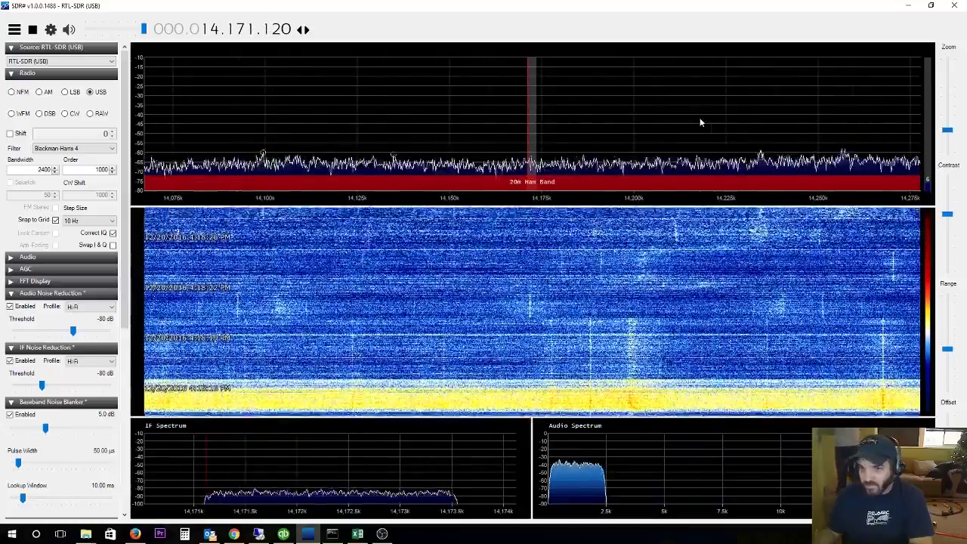
left_click(38, 92)
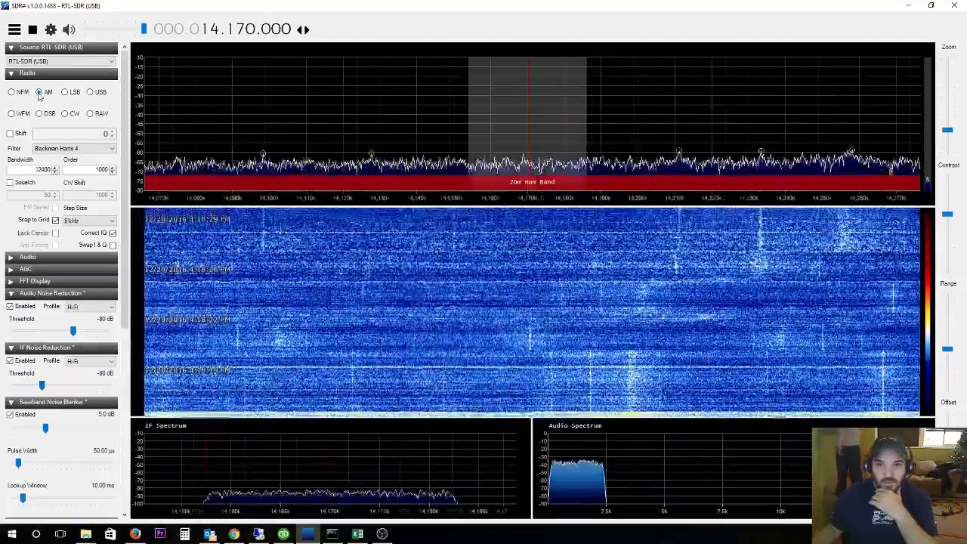
left_click(90, 92)
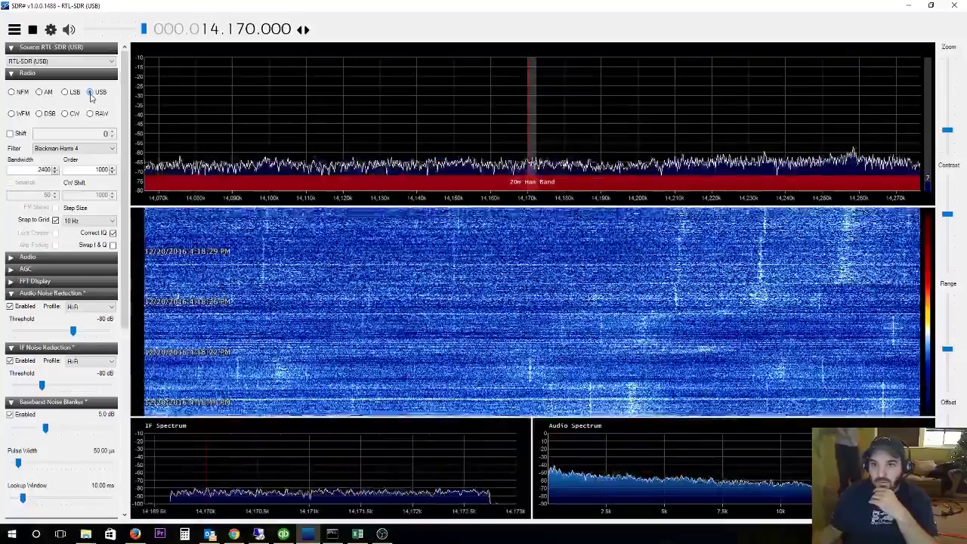
Search the 20m ham band for signals between 14.268.090 and 14.049.770 MHz, ending at 14.145.810 MHz.
left_click_drag(739, 128, 376, 138)
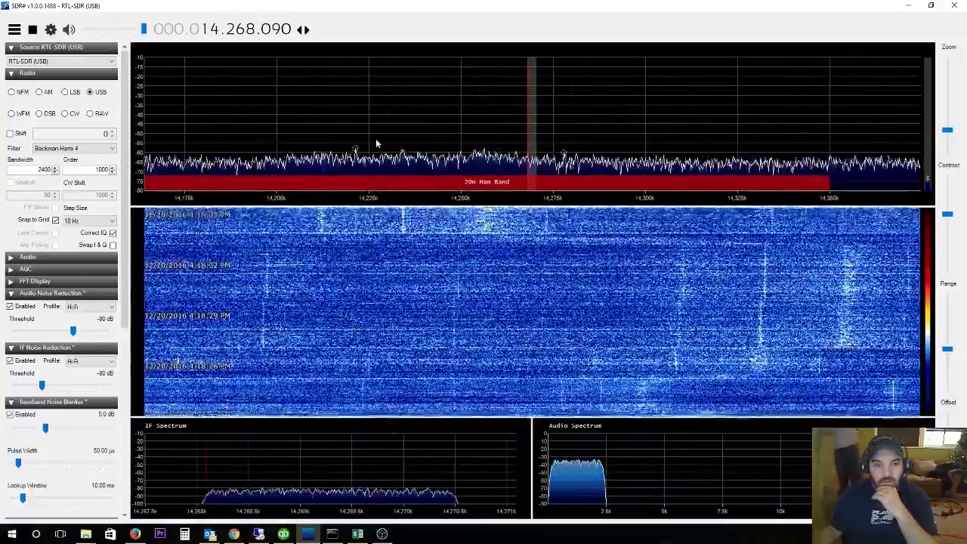
left_click_drag(230, 68, 573, 87)
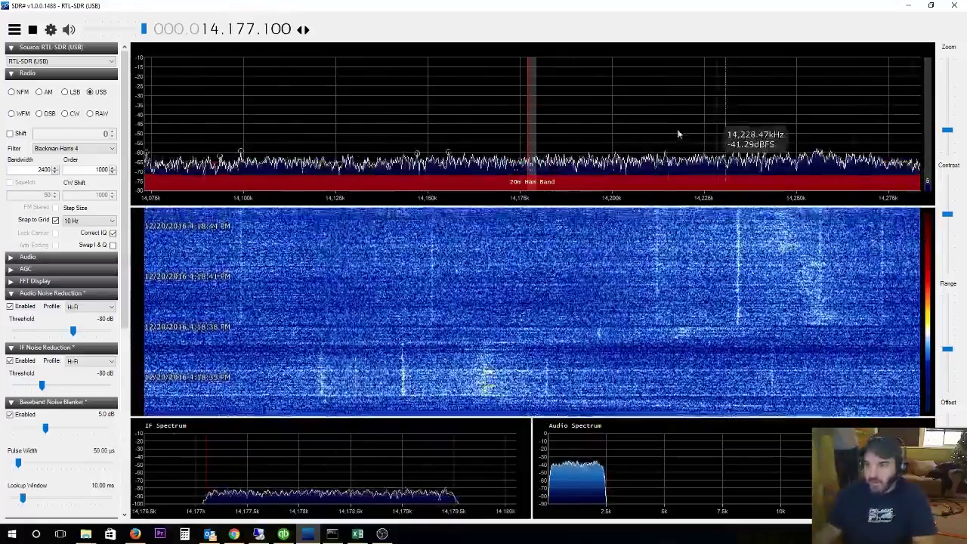
left_click_drag(447, 129, 613, 123)
left_click_drag(492, 121, 708, 118)
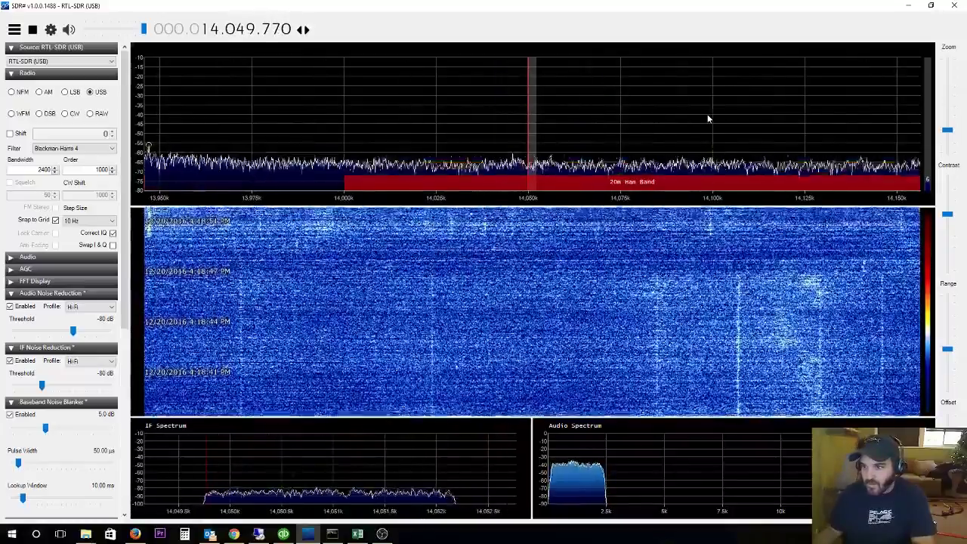
left_click_drag(708, 118, 431, 109)
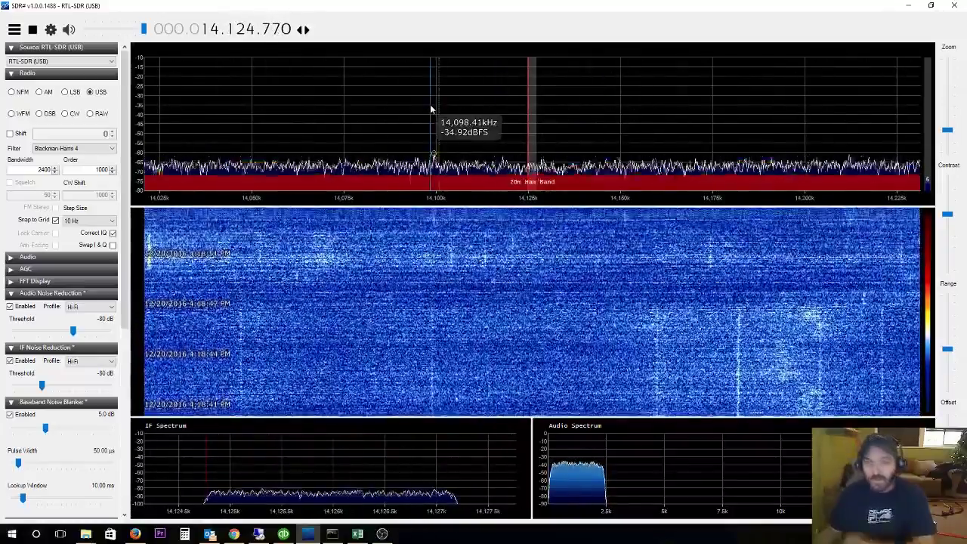
left_click_drag(635, 101, 321, 101)
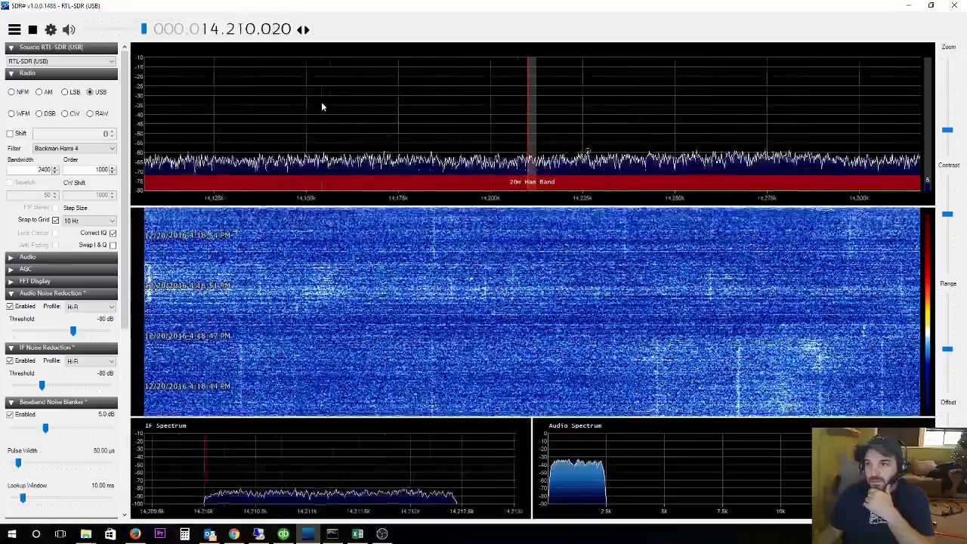
left_click_drag(673, 101, 788, 101)
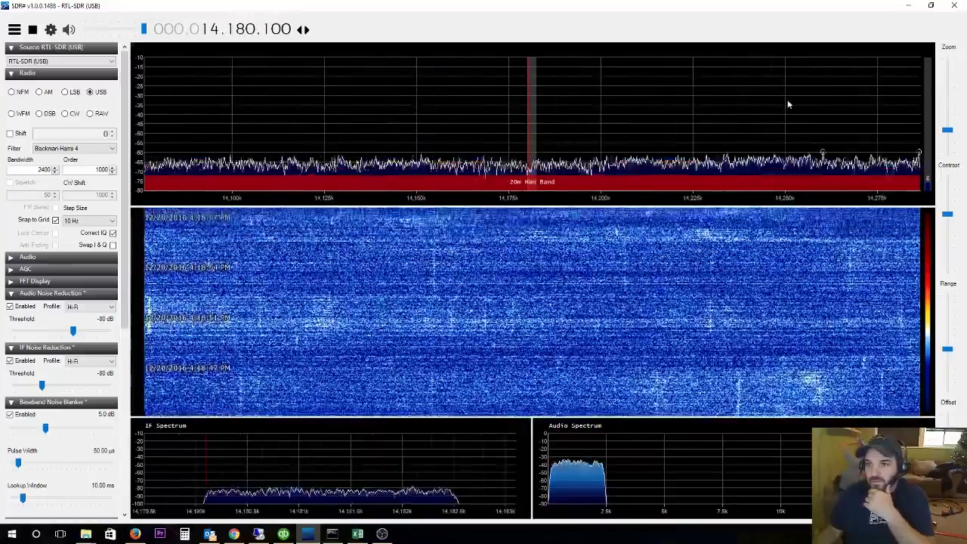
left_click_drag(261, 102, 387, 101)
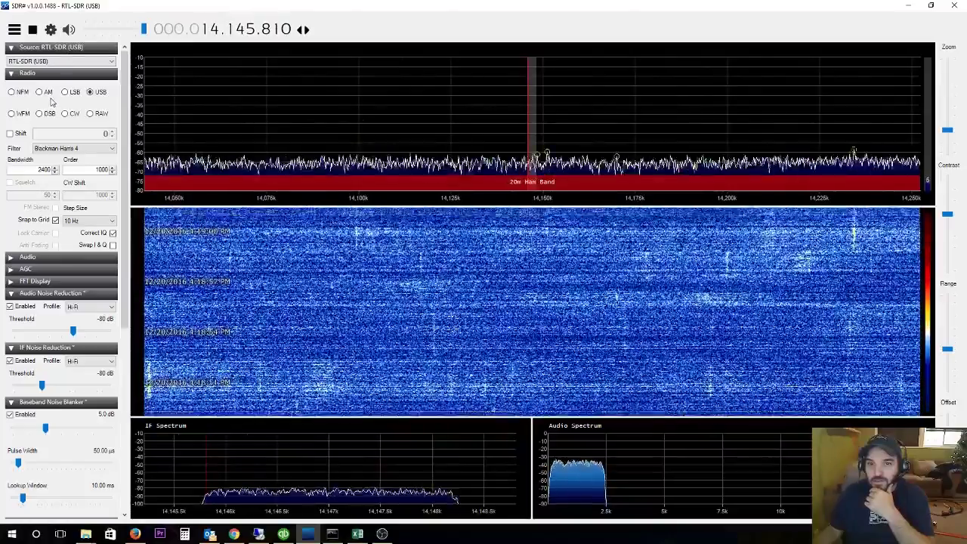
Tune to about 14.097.042 MHz and zoom the spectrum in closely around that frequency.
left_click_drag(316, 119, 568, 120)
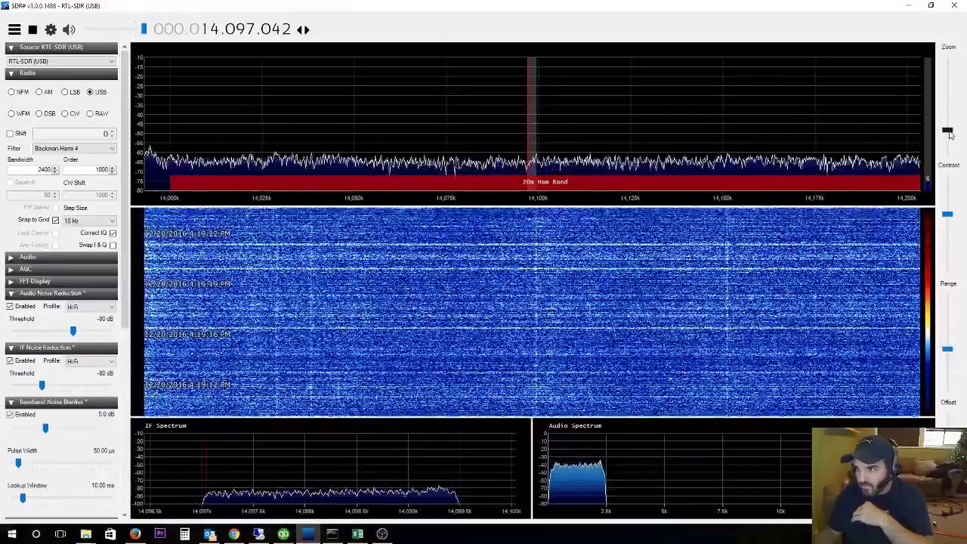
left_click_drag(948, 132, 950, 110)
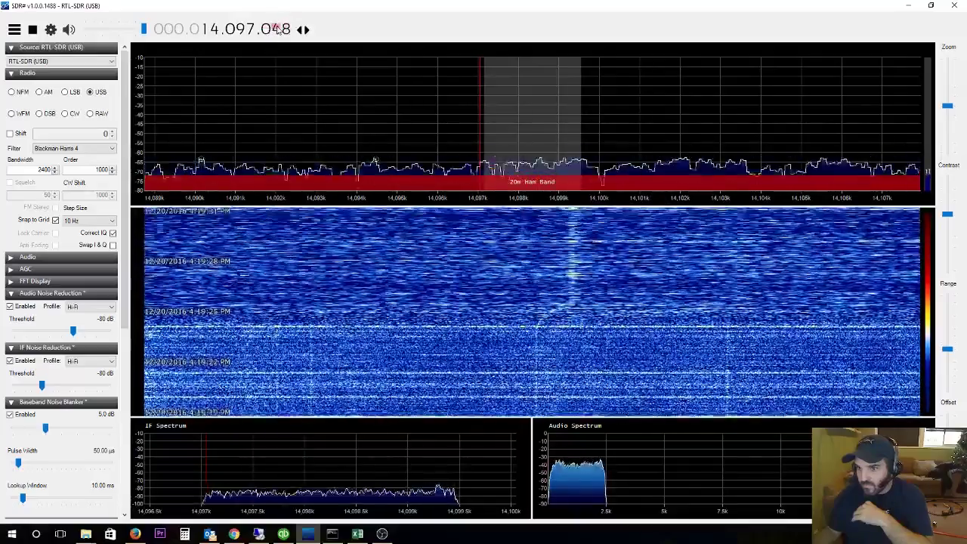
Fine-tune upward in the 20m ham band to 14.099.298 MHz, right at the visible signal trace.
scroll(278, 29, "up", 5)
scroll(269, 29, "up", 1)
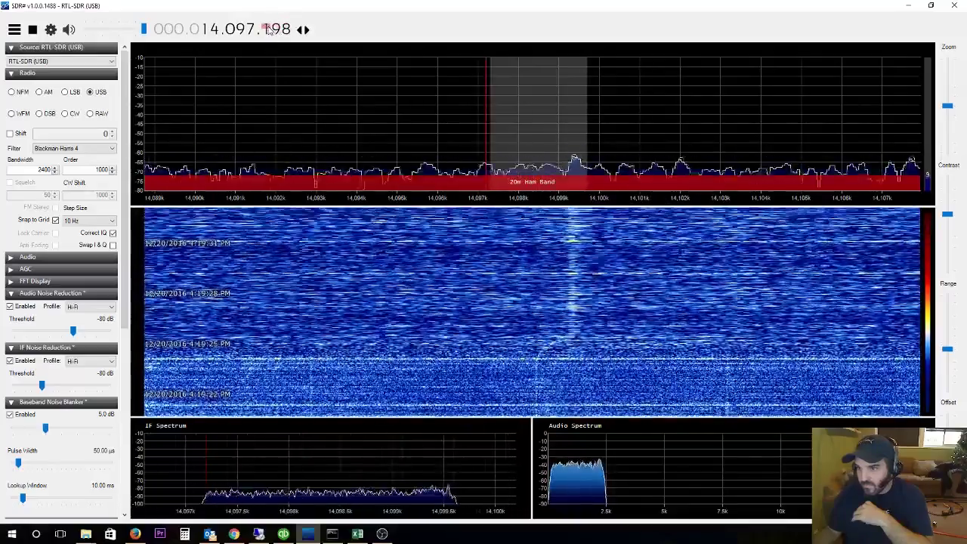
scroll(269, 29, "up", 11)
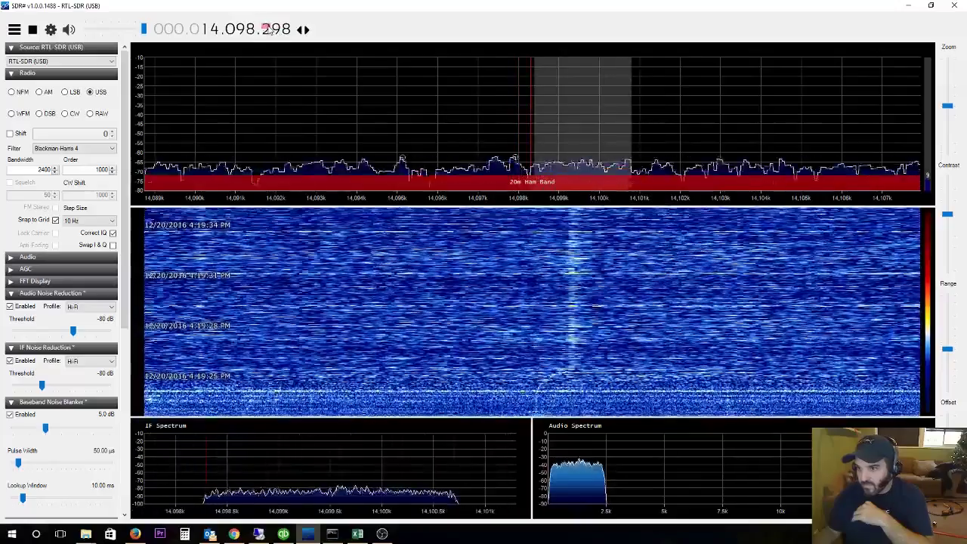
scroll(270, 29, "up", 7)
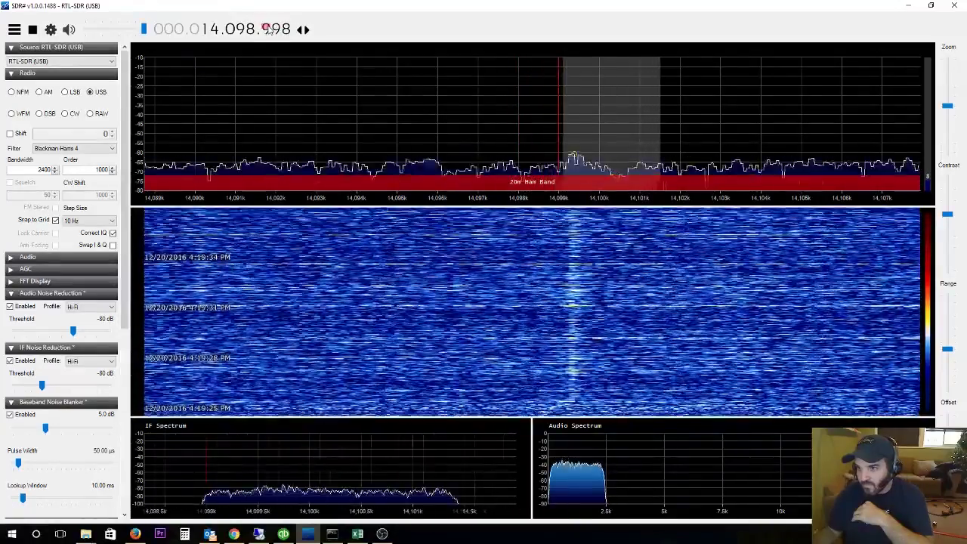
scroll(270, 29, "up", 3)
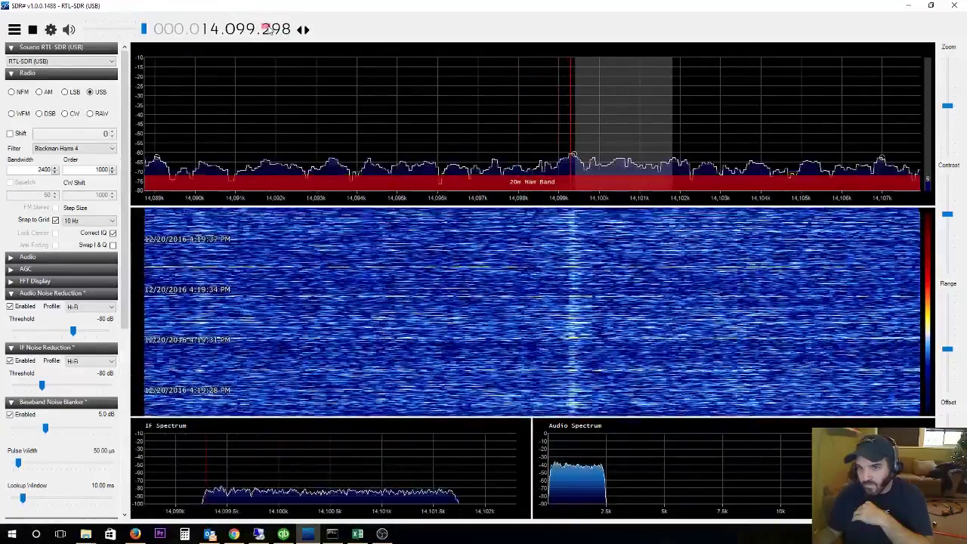
Compare AM with USB on the 20m signal, ending on USB tuned to 14.099.400 MHz.
left_click(38, 92)
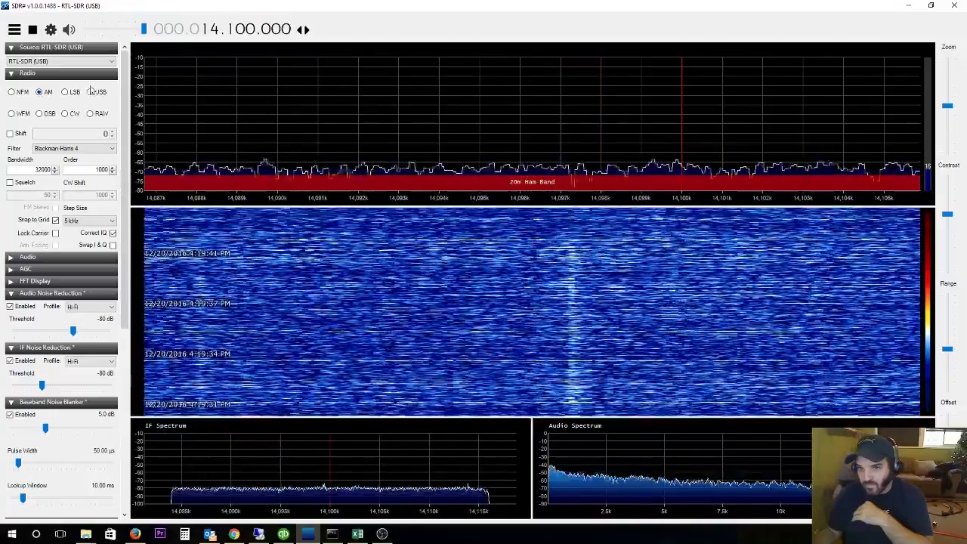
left_click(91, 91)
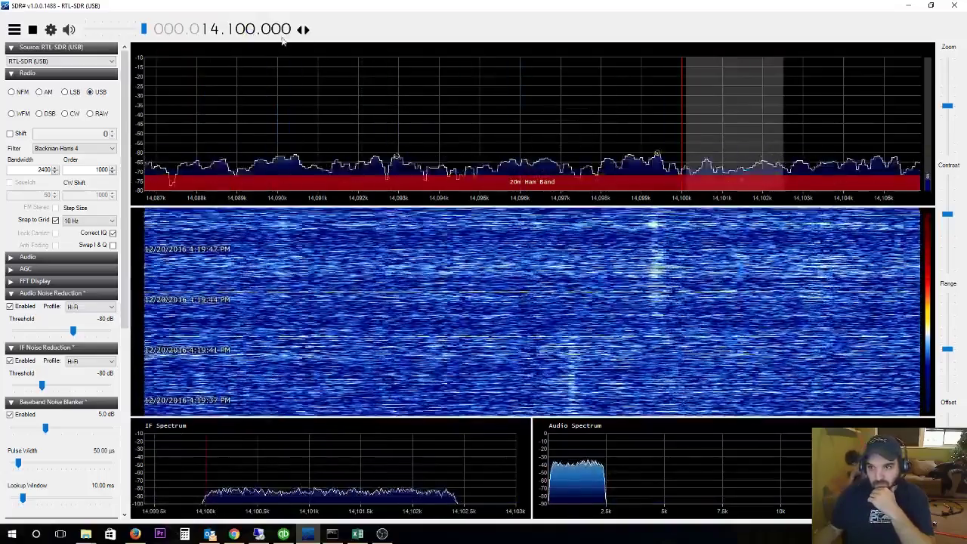
scroll(267, 31, "down", 5)
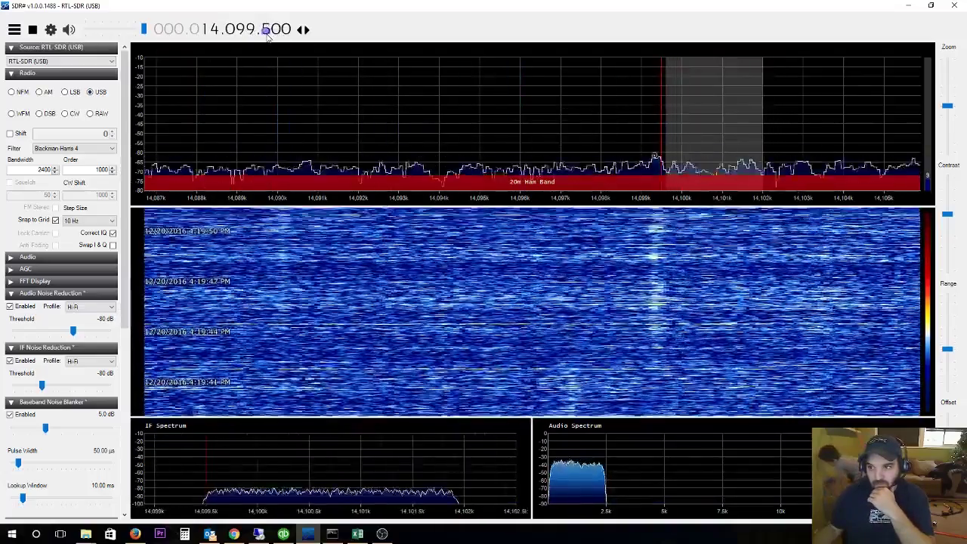
scroll(267, 30, "down", 1)
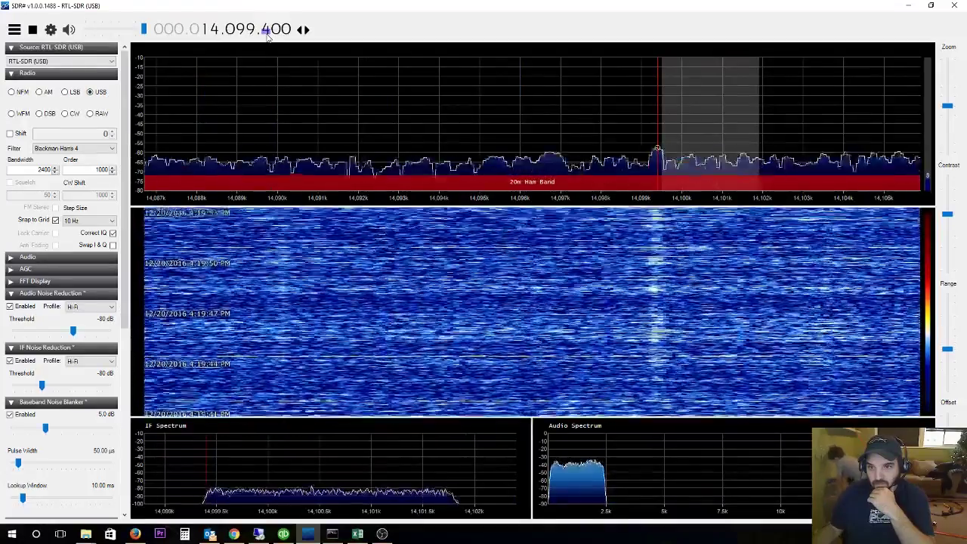
Search down the 20m ham band in USB for signals, ending at 14.061.000 MHz.
left_click_drag(271, 96, 914, 97)
left_click_drag(486, 95, 744, 103)
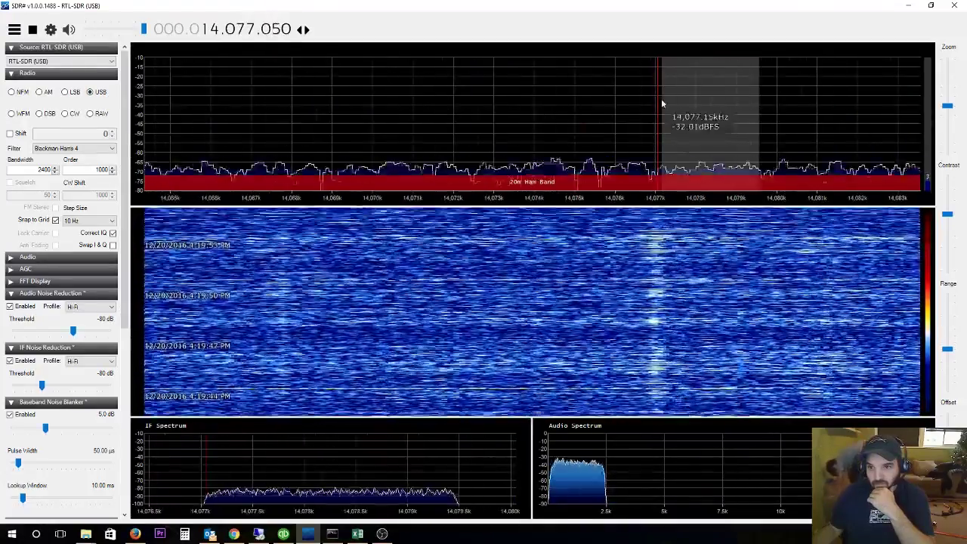
left_click_drag(662, 103, 788, 86)
left_click_drag(341, 108, 700, 103)
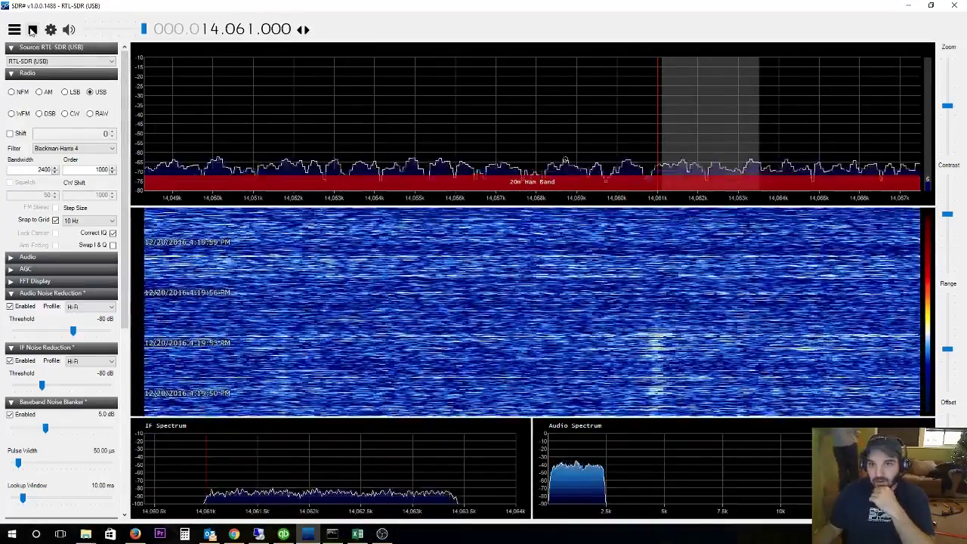
Stop the receiver and shift the tuning further down the 20m ham band, past 14.053.210 MHz.
left_click(32, 30)
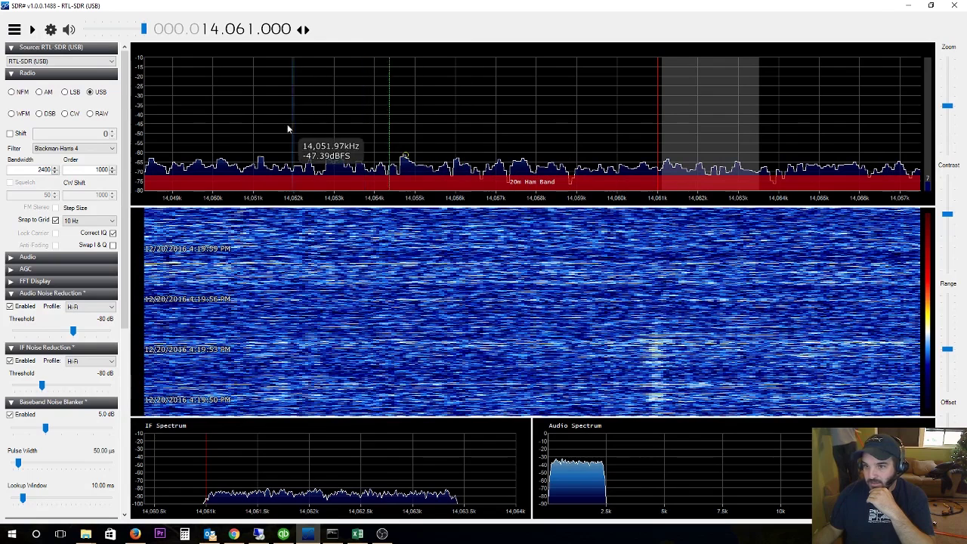
left_click_drag(239, 117, 543, 119)
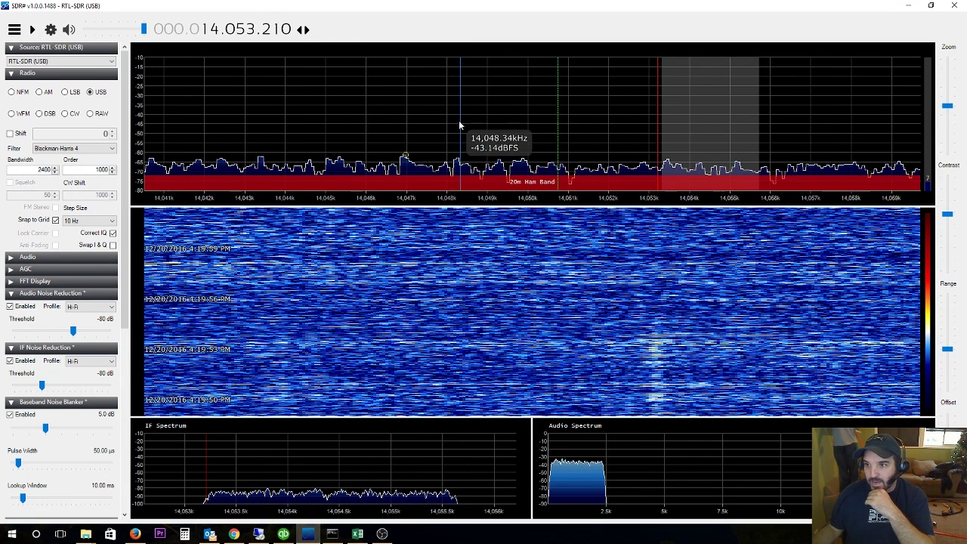
left_click_drag(377, 106, 663, 98)
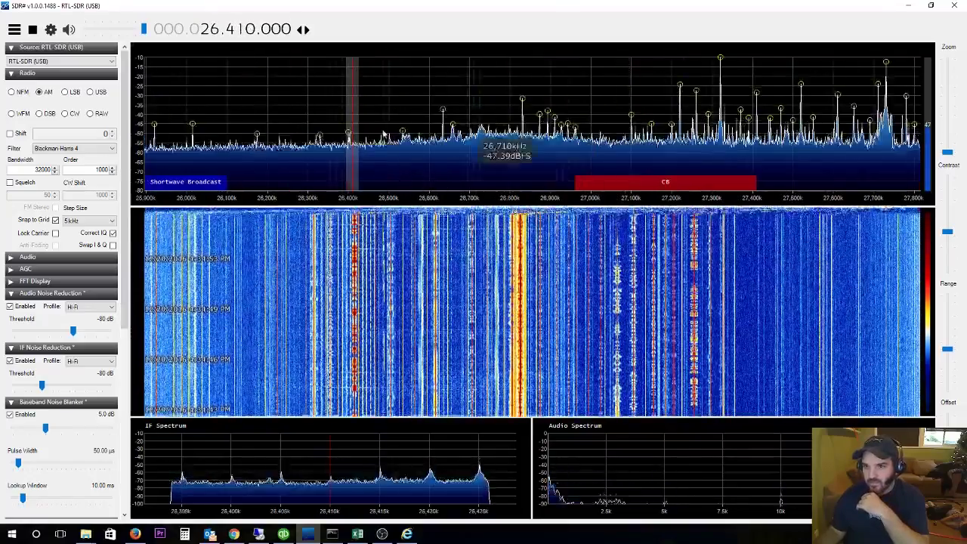
Move down to the shortwave broadcast band near 26 MHz and check the peaks at 25.875 and 26.015 MHz in AM.
left_click_drag(257, 143, 458, 138)
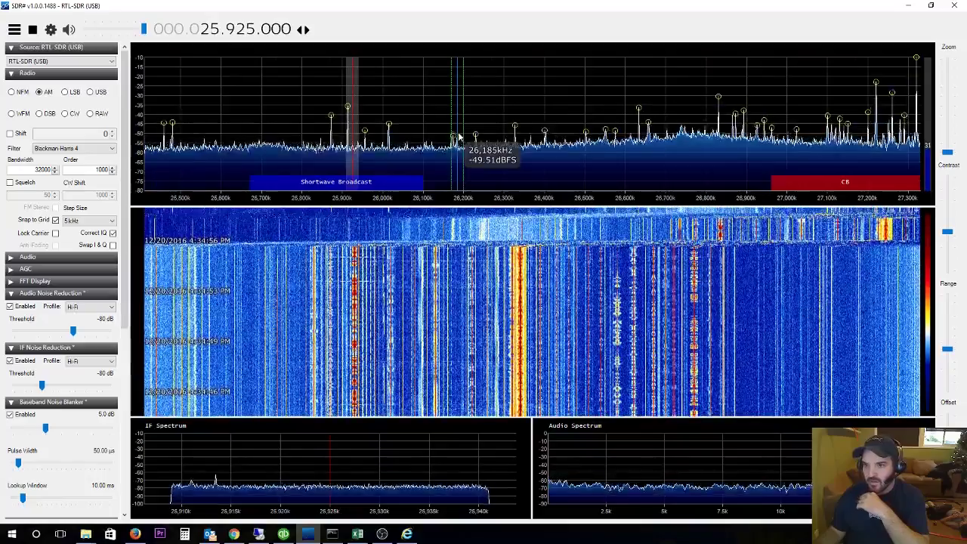
left_click(330, 155)
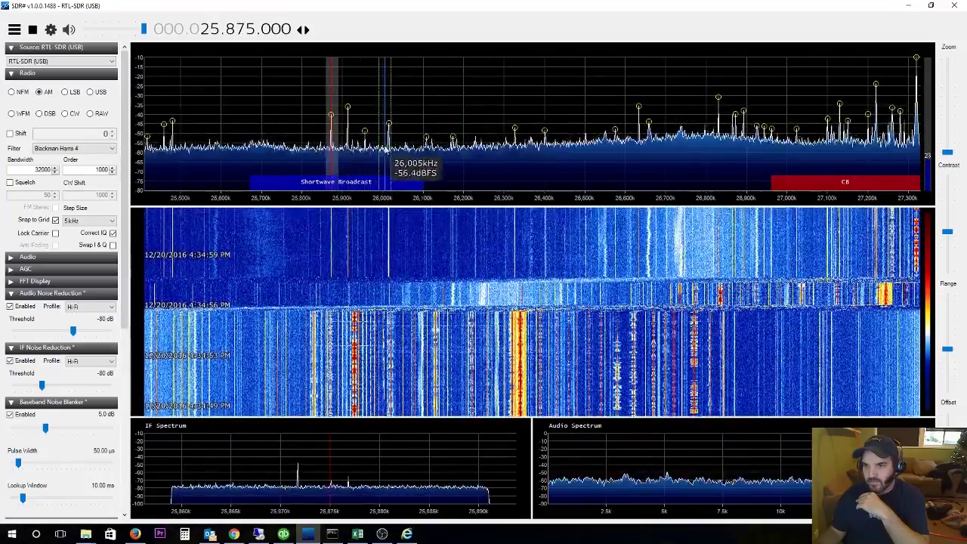
left_click(388, 153)
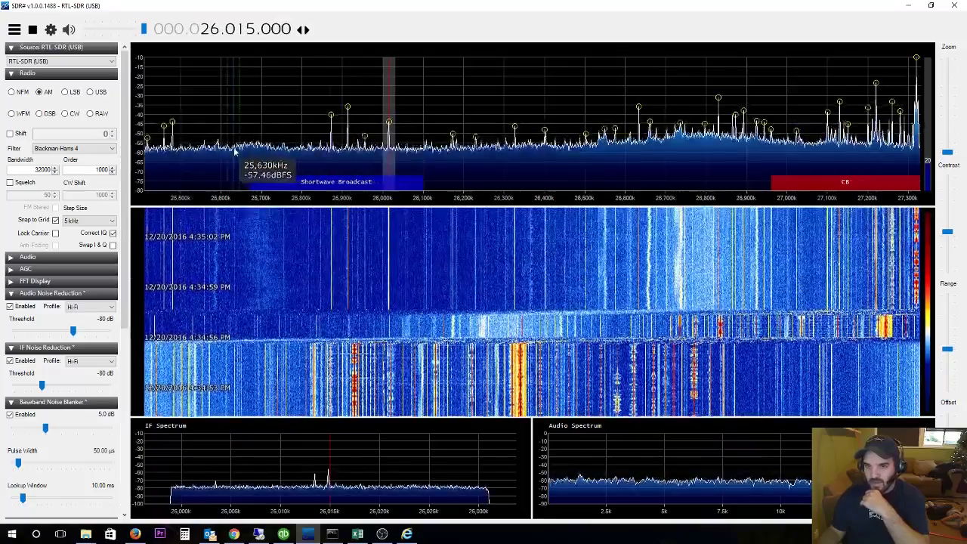
Search down to the 12m ham band, check the signal at 24.920 MHz in USB, and scan around it, ending at 24.689.500 MHz.
left_click_drag(235, 152, 427, 147)
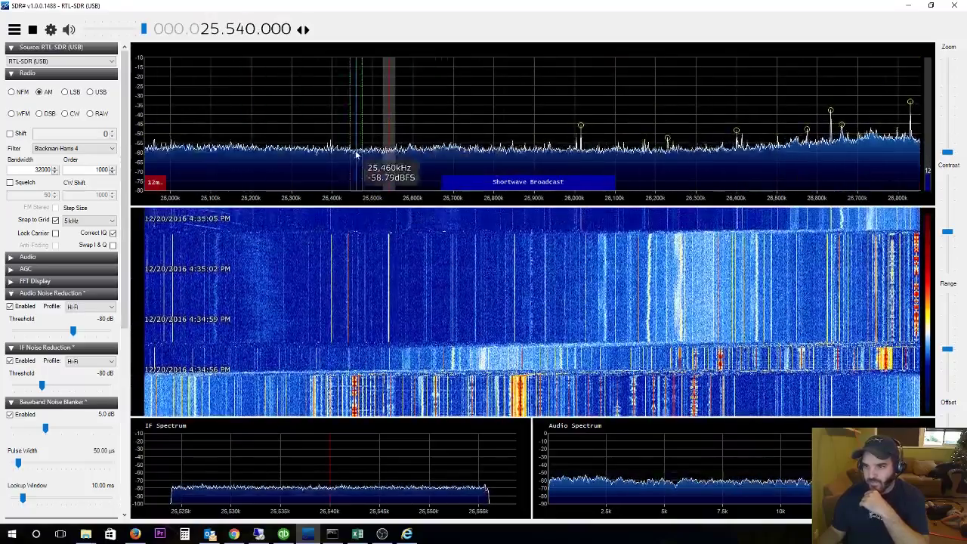
left_click_drag(305, 152, 514, 147)
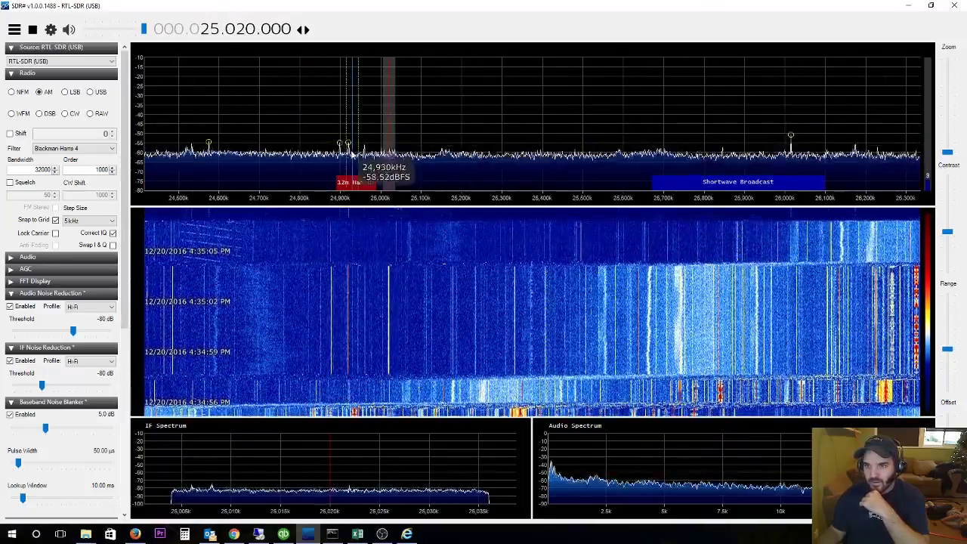
left_click(348, 158)
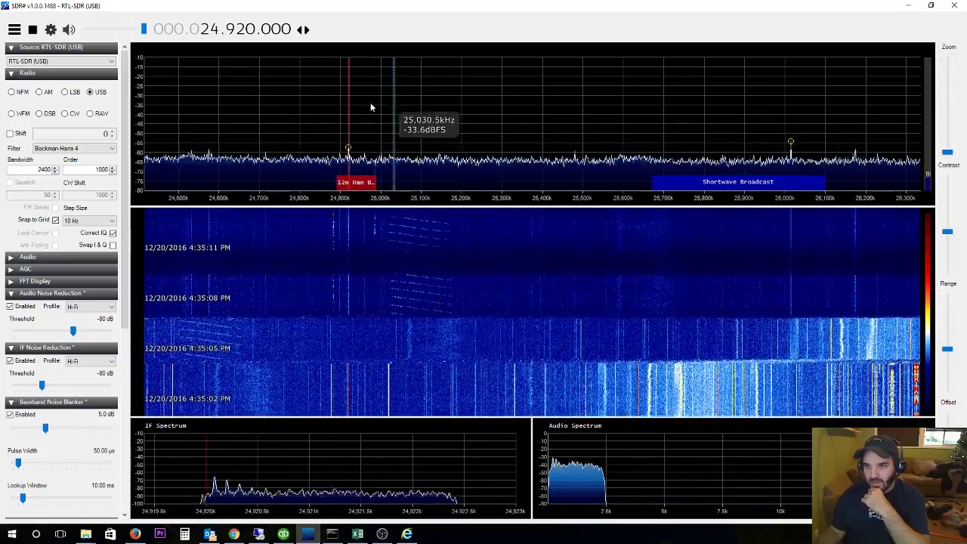
left_click_drag(834, 112, 555, 114)
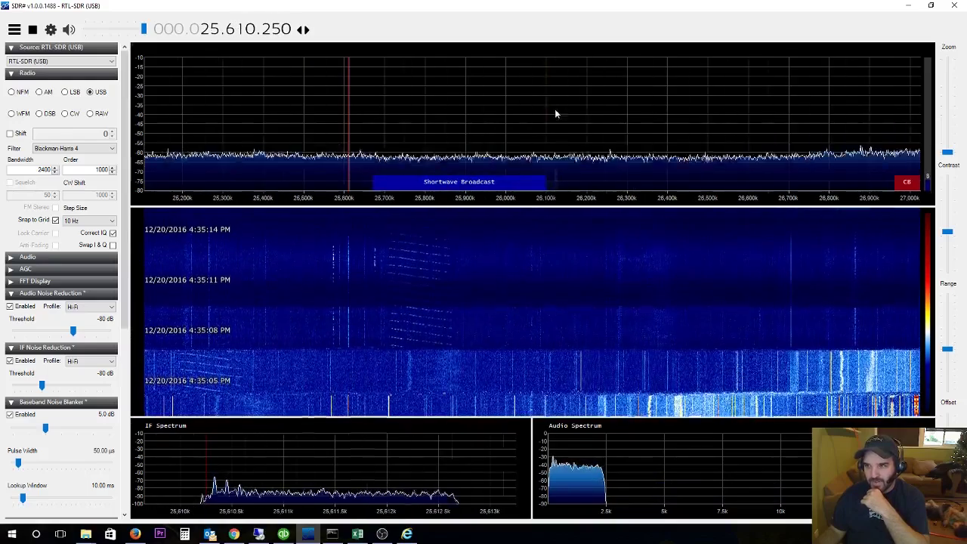
left_click_drag(349, 134, 719, 114)
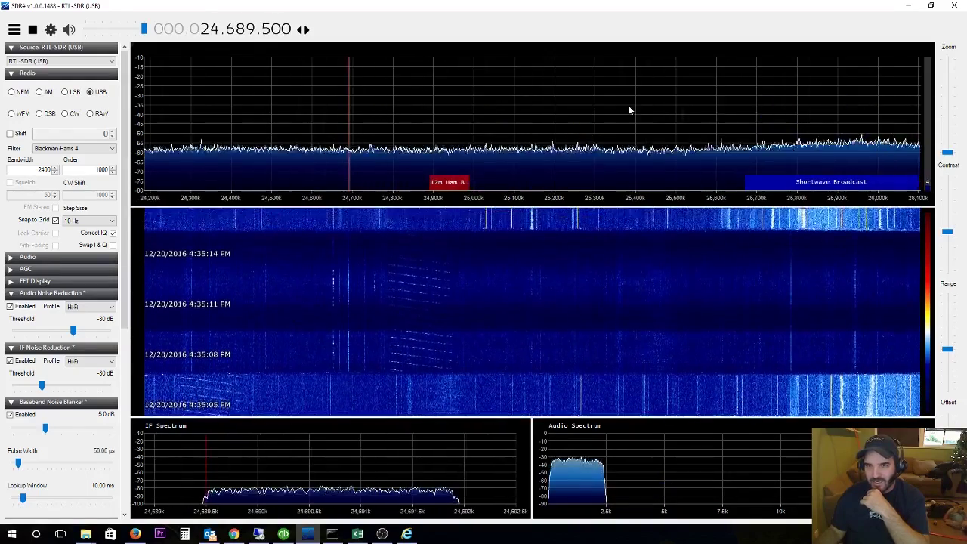
Restart the receiver and move down to 21.655 MHz in AM beside the 15m ham band.
left_click(33, 29)
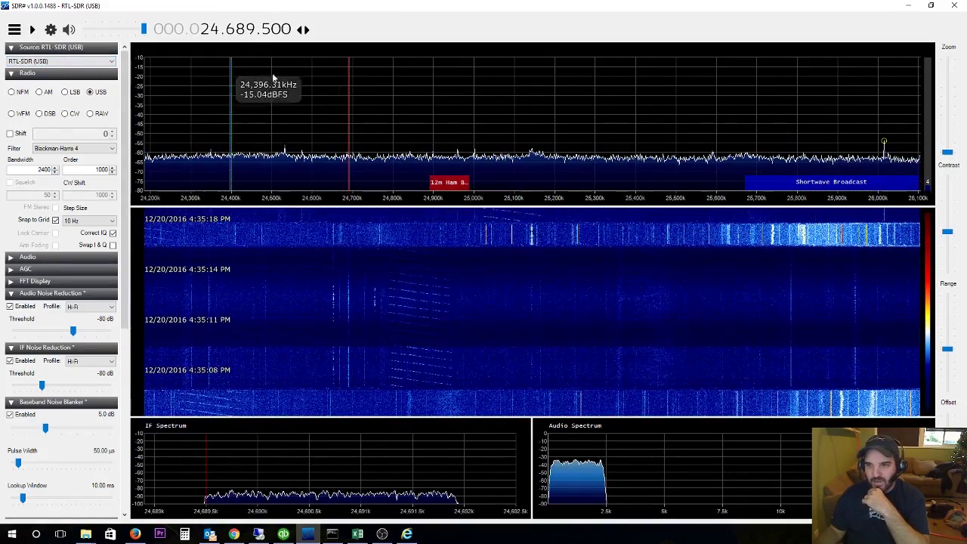
left_click(37, 33)
left_click_drag(246, 88, 895, 90)
left_click_drag(325, 87, 899, 87)
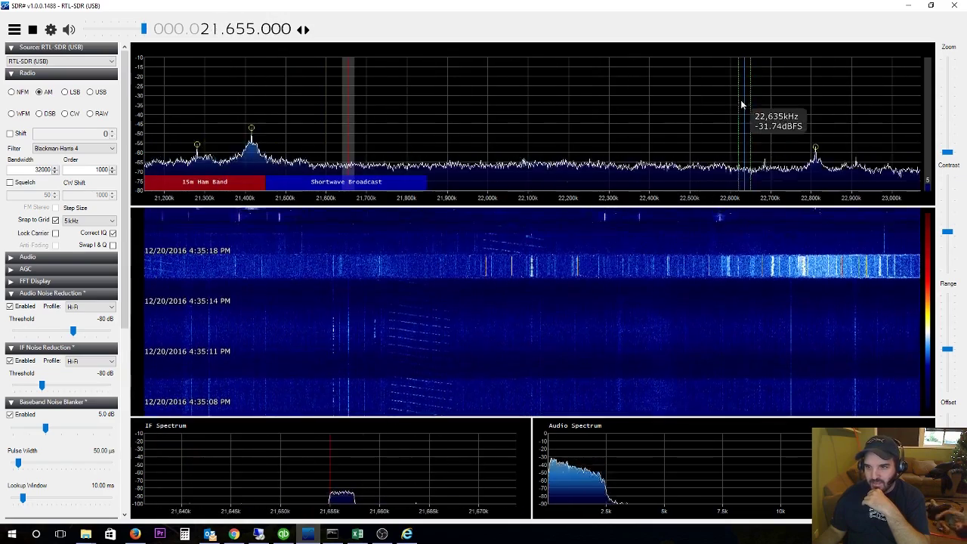
Check the 15m ham band signals, comparing USB at 21.278.330 MHz with AM at 21.280 MHz, and tune to 21.240 MHz.
left_click(252, 169)
left_click(198, 168)
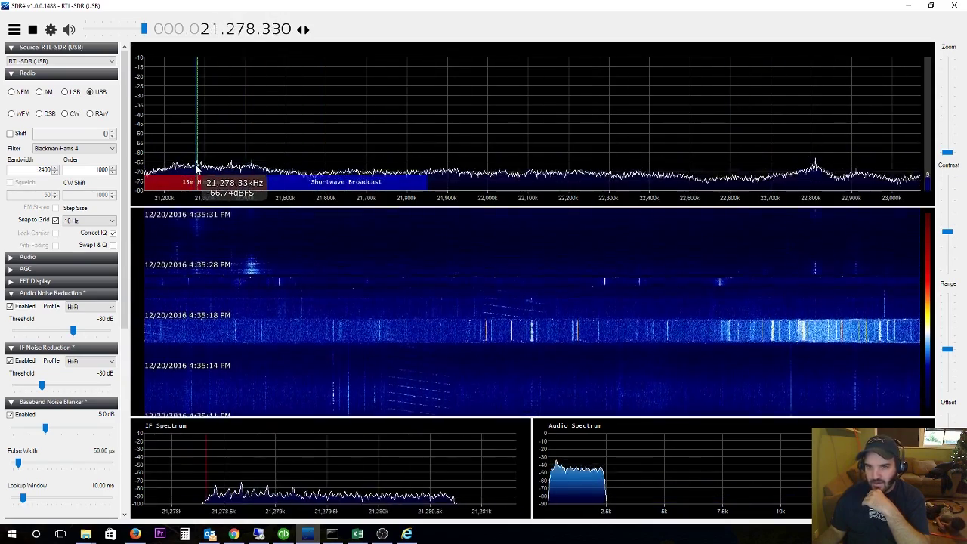
left_click(46, 95)
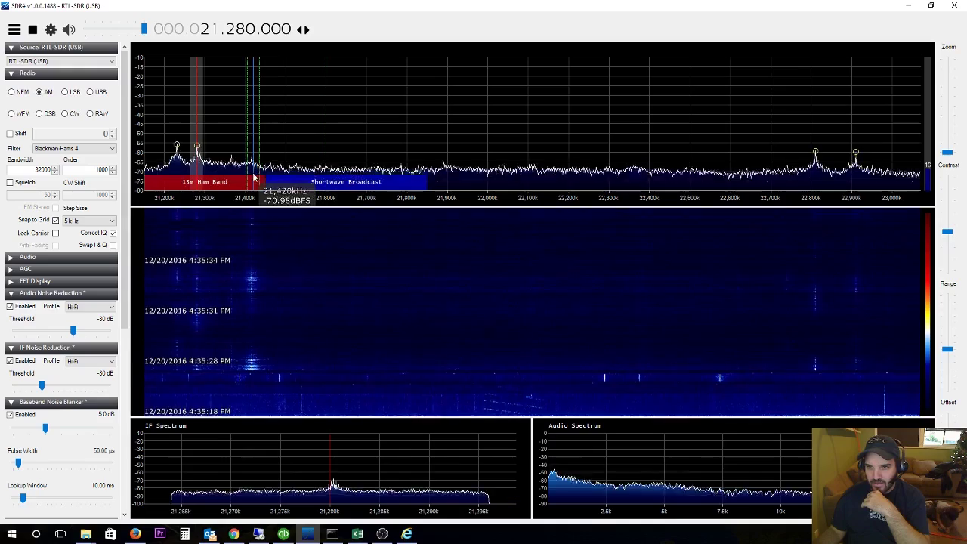
left_click(180, 171)
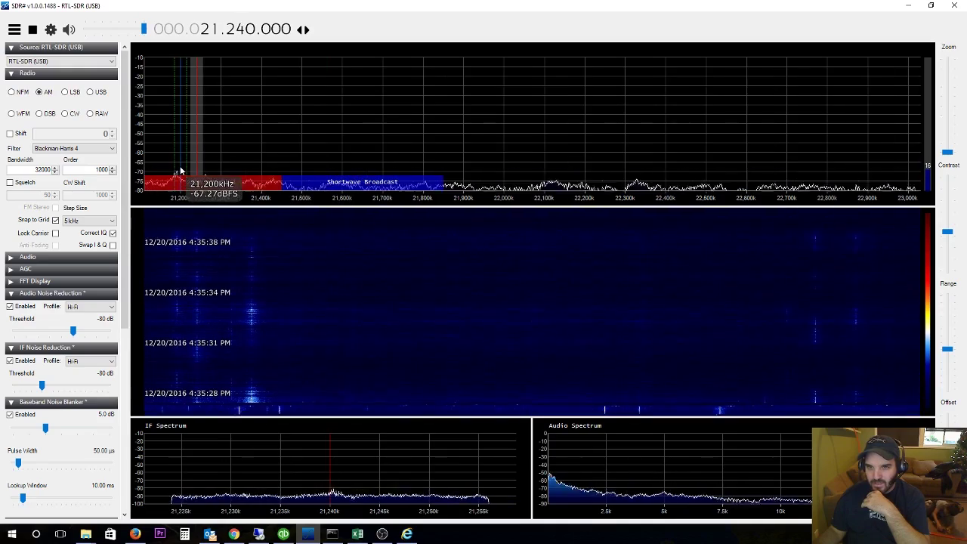
Search down to the 17m ham band, tune to the peak at 18.160 MHz, and compare USB with AM, ending on AM.
left_click_drag(213, 144, 470, 141)
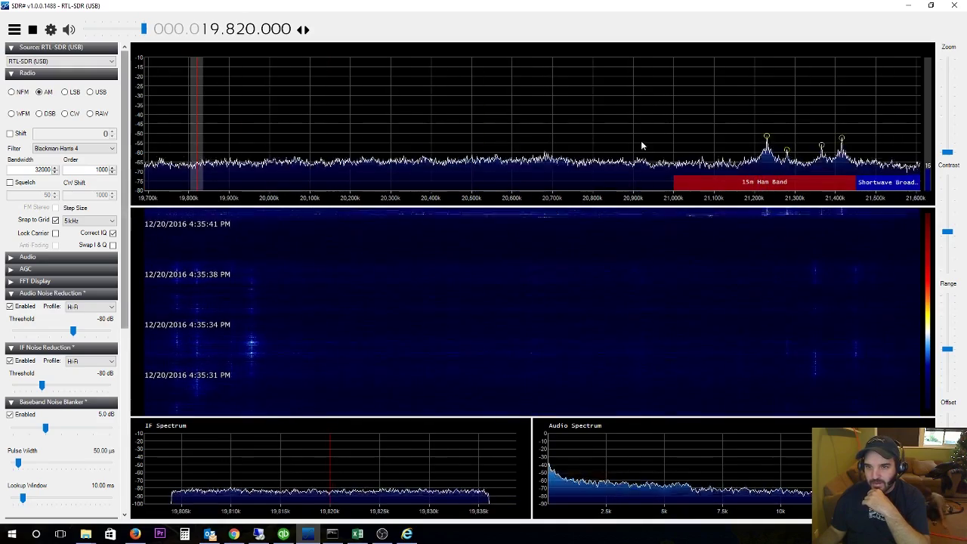
left_click_drag(220, 144, 742, 143)
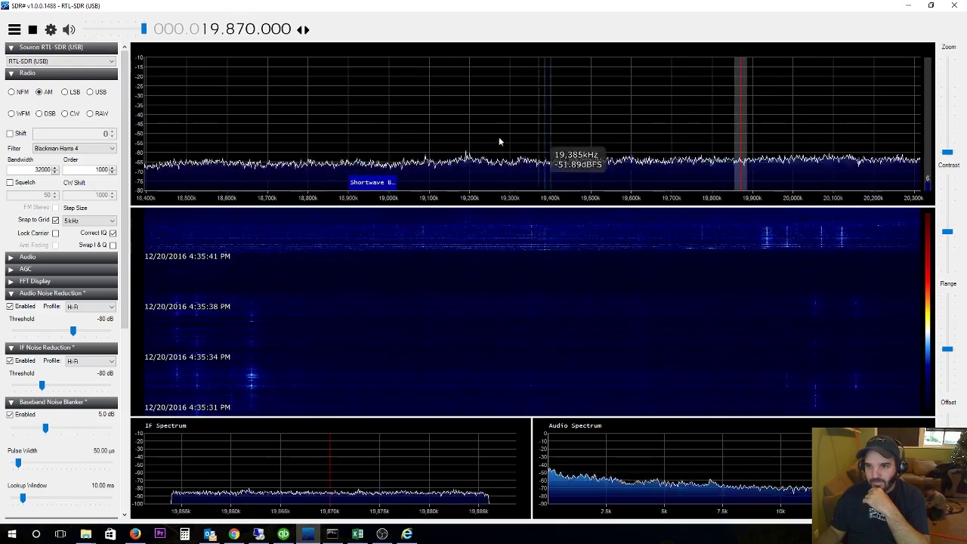
left_click_drag(310, 140, 890, 134)
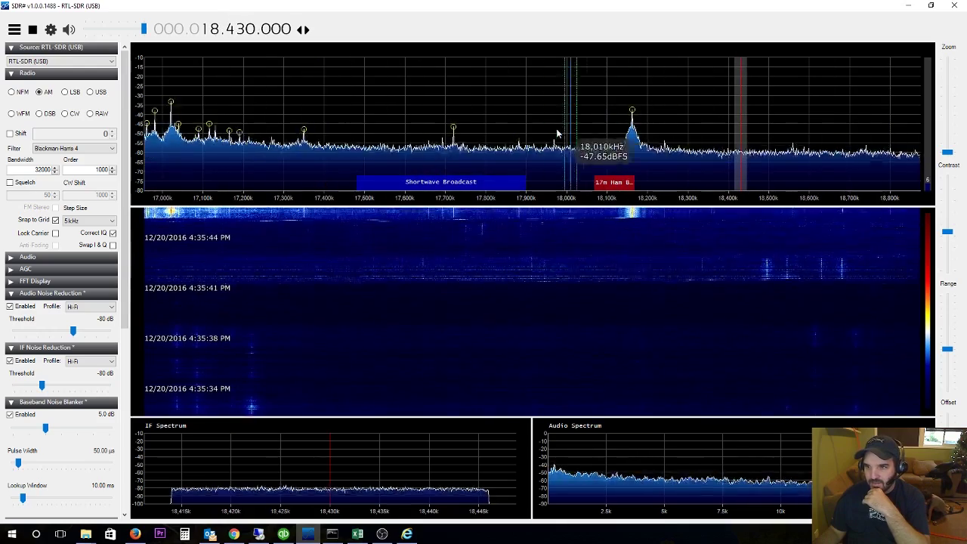
left_click(633, 146)
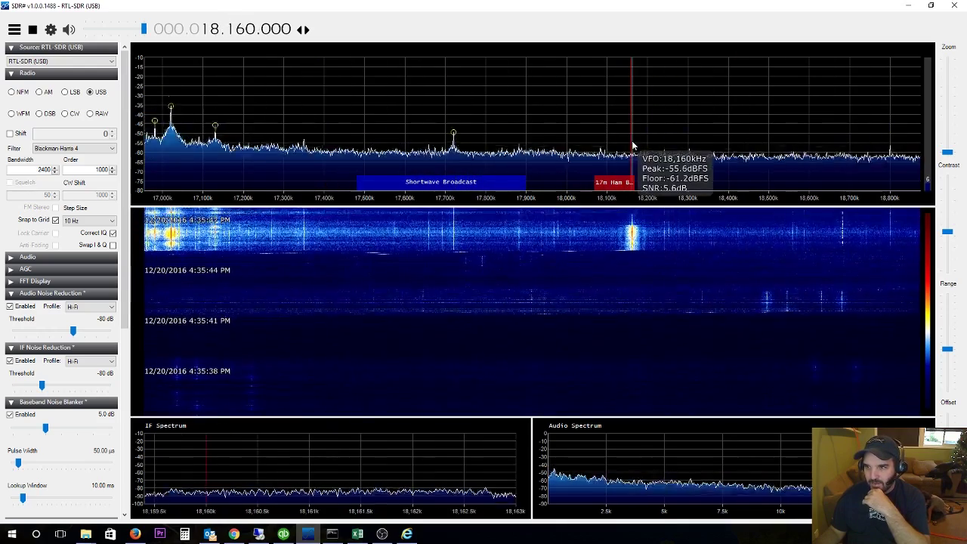
left_click(40, 92)
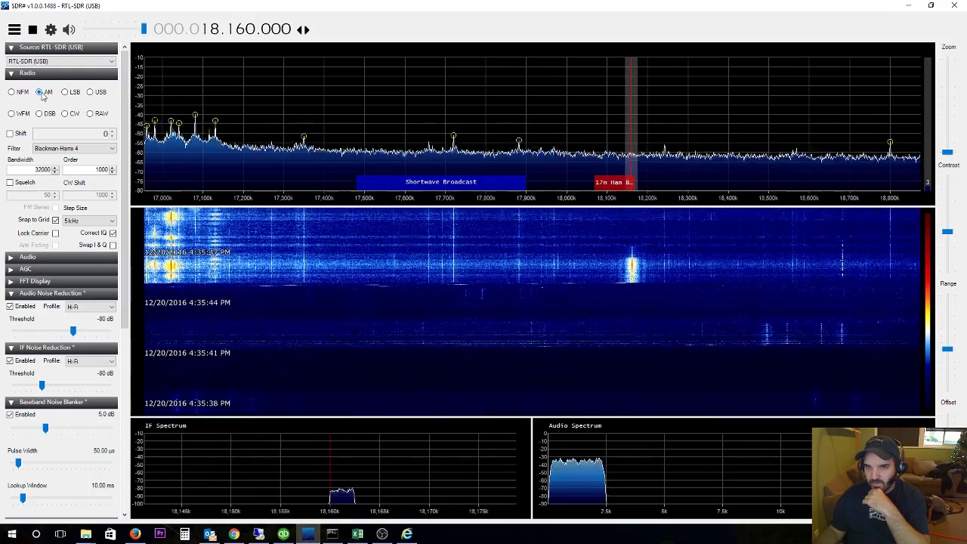
Check the peaks at 17.720 and 17.025 MHz in AM, move down to 16.320 MHz, and try USB there.
left_click(453, 149)
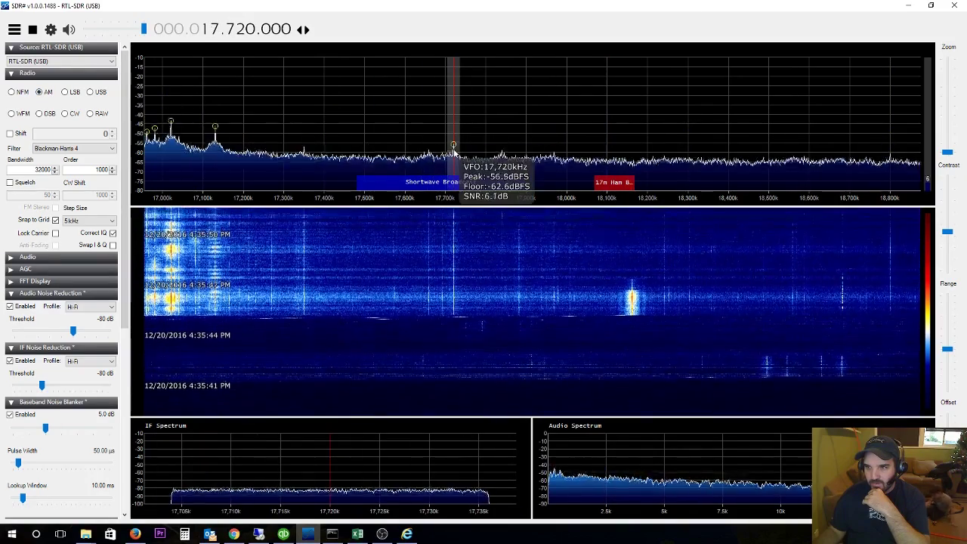
left_click(173, 149)
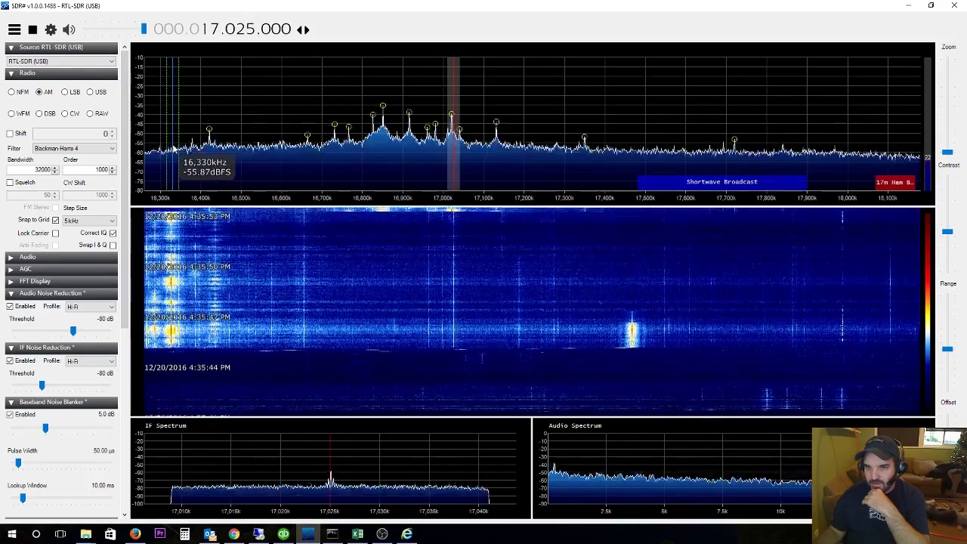
left_click_drag(206, 111, 482, 103)
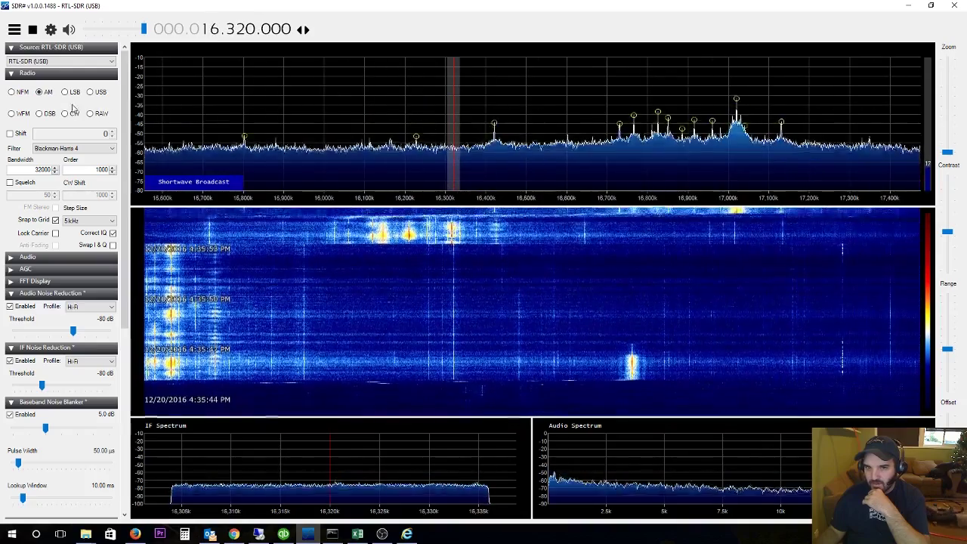
left_click(90, 92)
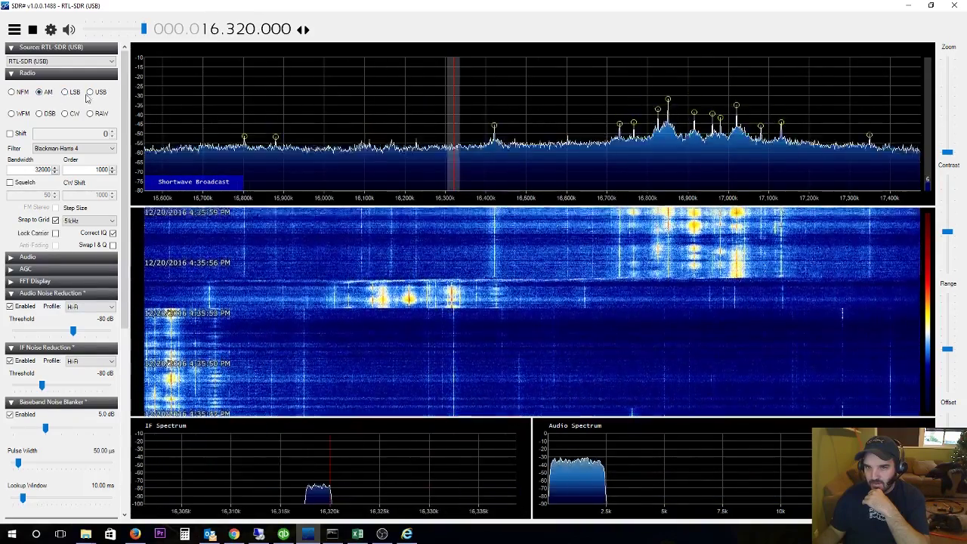
Move down to the 20m ham band, check USB at 14.306.310 and 14.299.970 MHz, and search down to 14.182.530 MHz.
left_click_drag(317, 121, 966, 113)
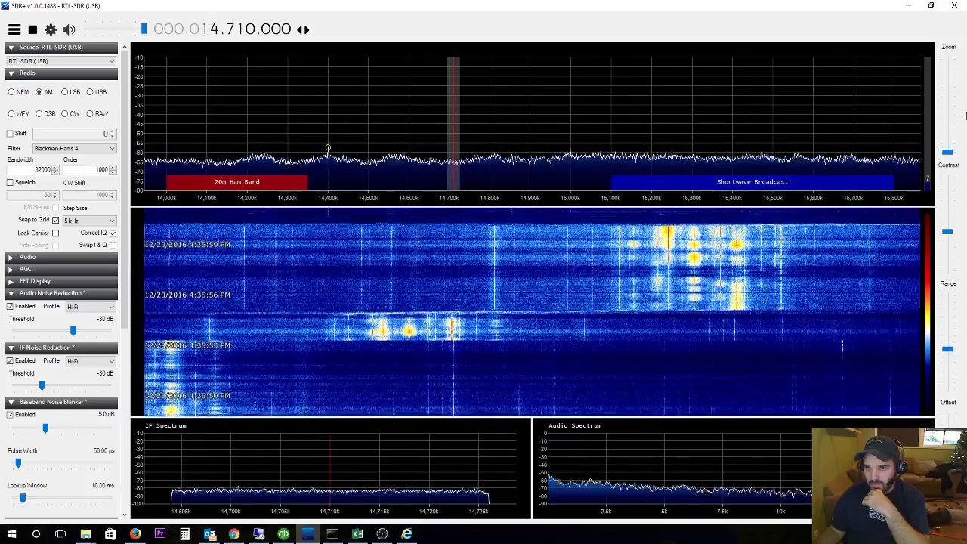
left_click_drag(500, 127, 665, 117)
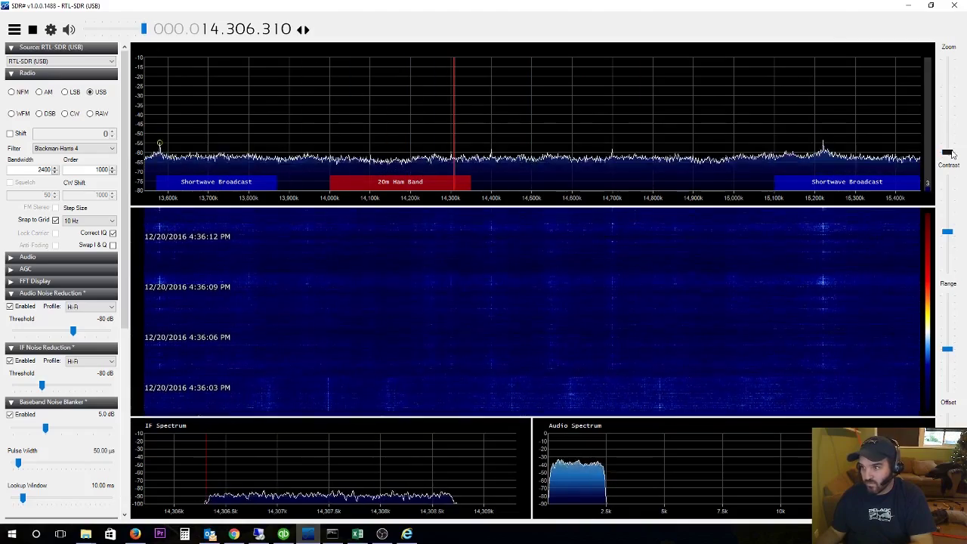
left_click_drag(950, 154, 949, 132)
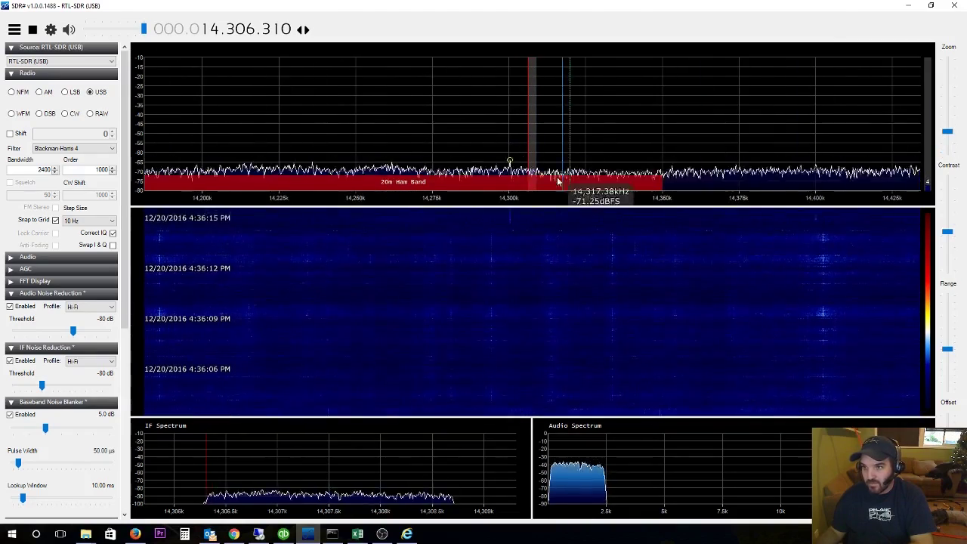
left_click(511, 189)
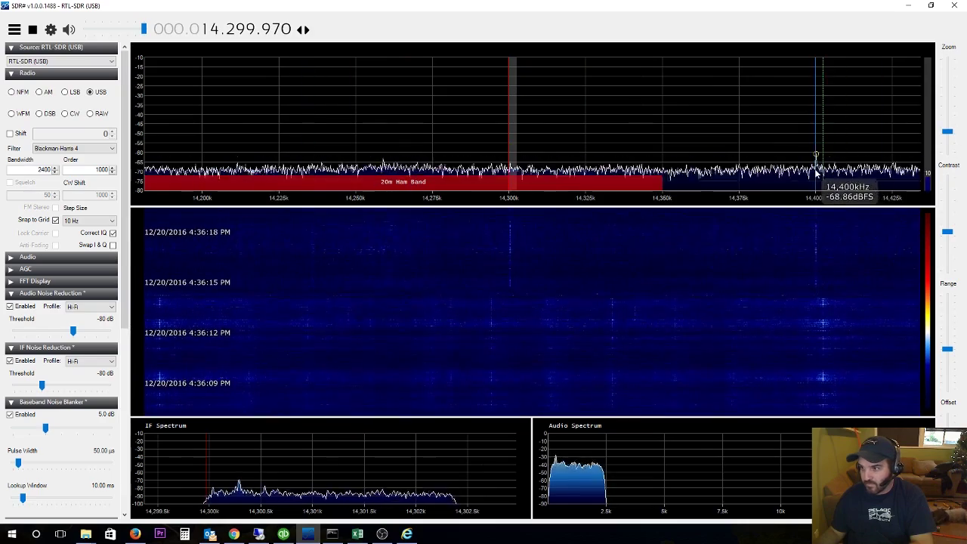
left_click_drag(569, 130, 866, 99)
left_click_drag(435, 109, 693, 97)
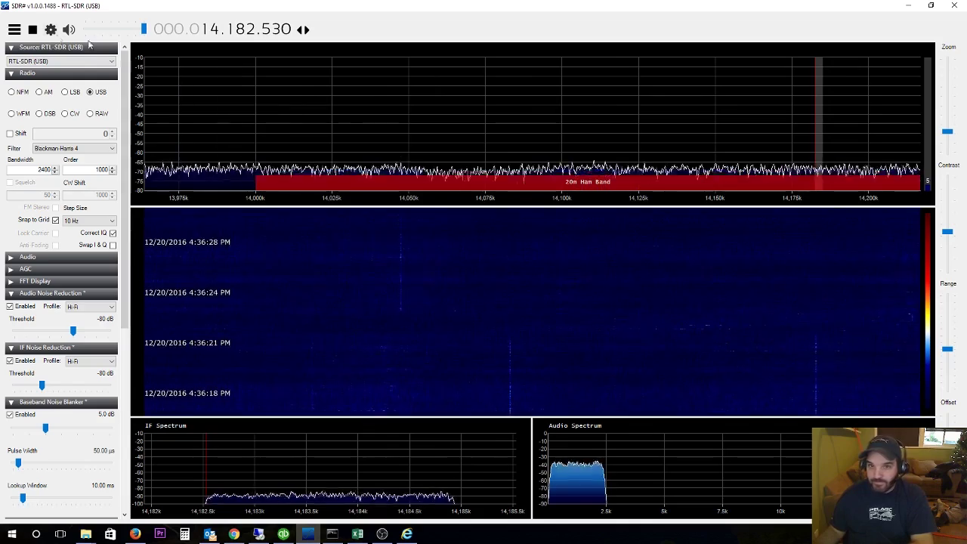
Stop the receiver and review the RTL-SDR device settings, including the direct sampling mode.
left_click(32, 29)
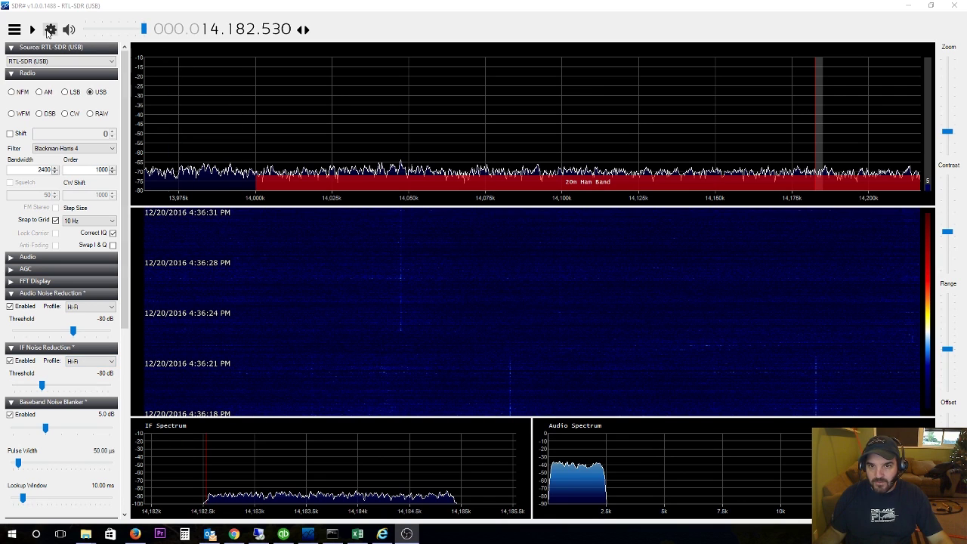
left_click(50, 30)
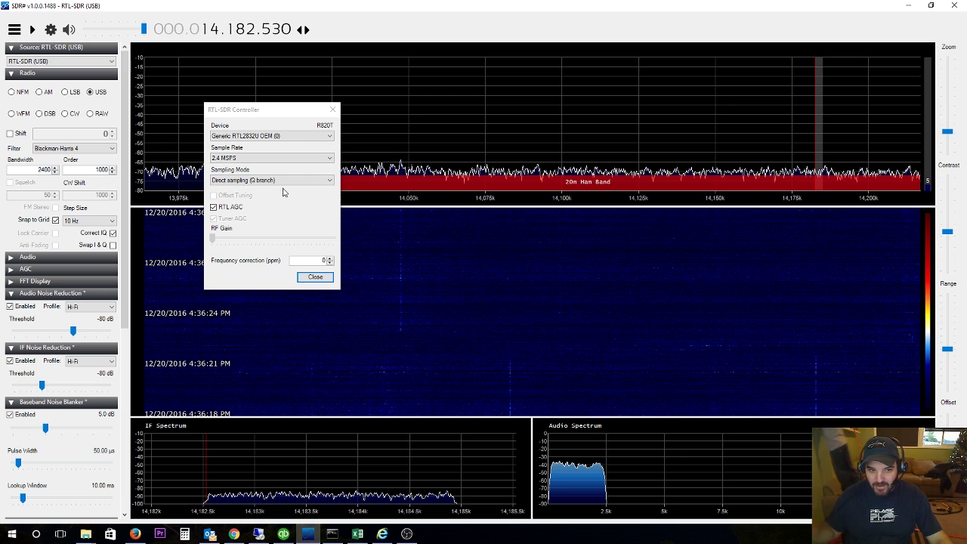
left_click(315, 277)
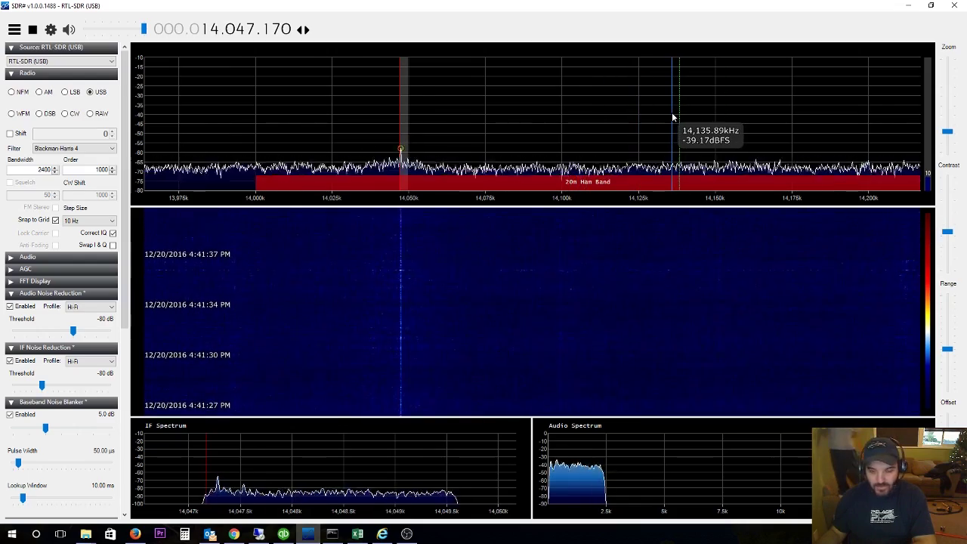
Lower the volume to 44 dB and tune to the 20m ham band peak at 14.093.190 MHz in USB.
left_click_drag(671, 112, 624, 113)
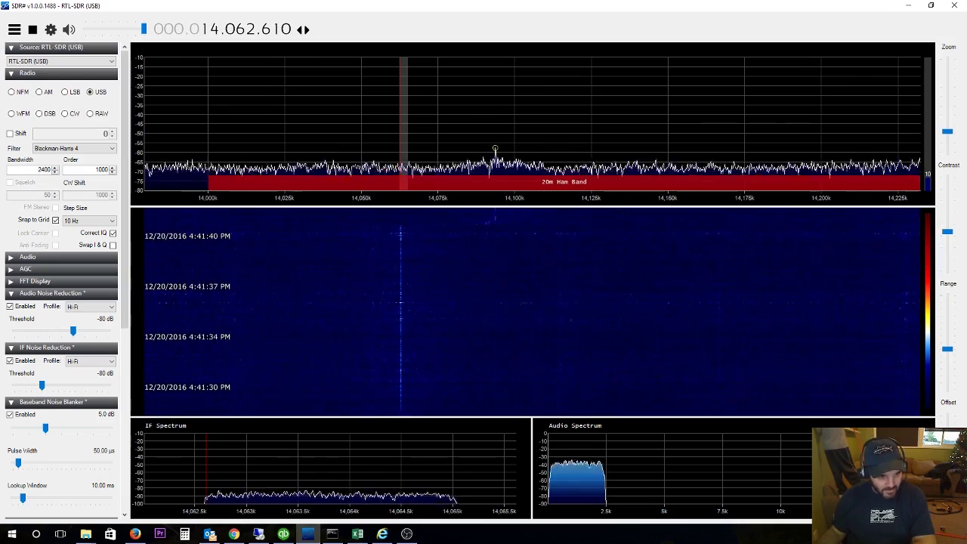
left_click_drag(144, 29, 118, 30)
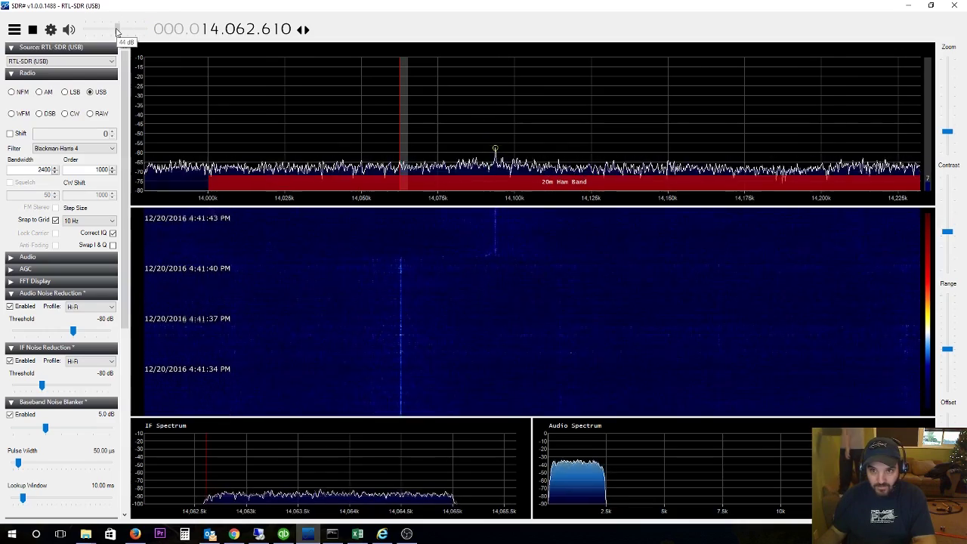
left_click(495, 173)
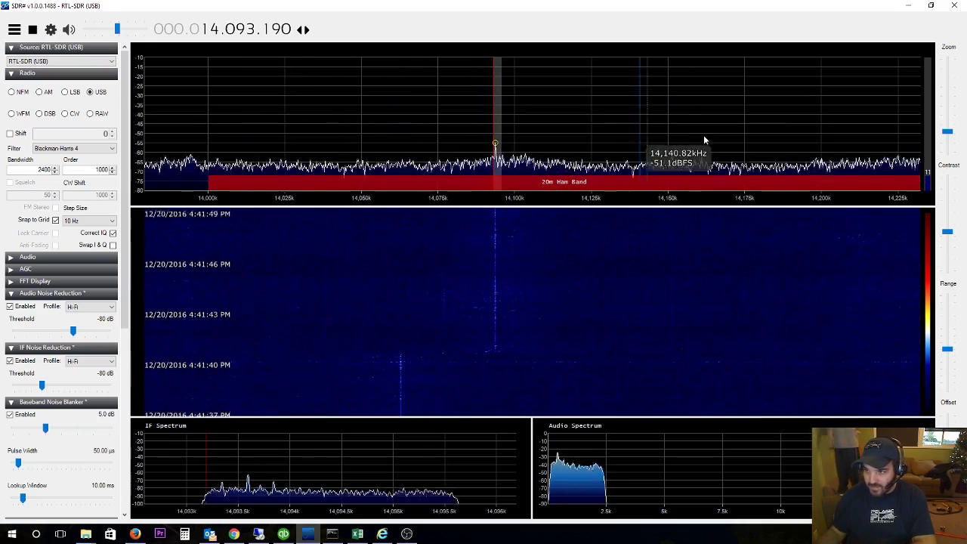
Search upward from the 20m ham band into the shortwave broadcast band, reaching 15.330 MHz in AM.
left_click_drag(704, 134, 203, 108)
left_click_drag(763, 109, 151, 102)
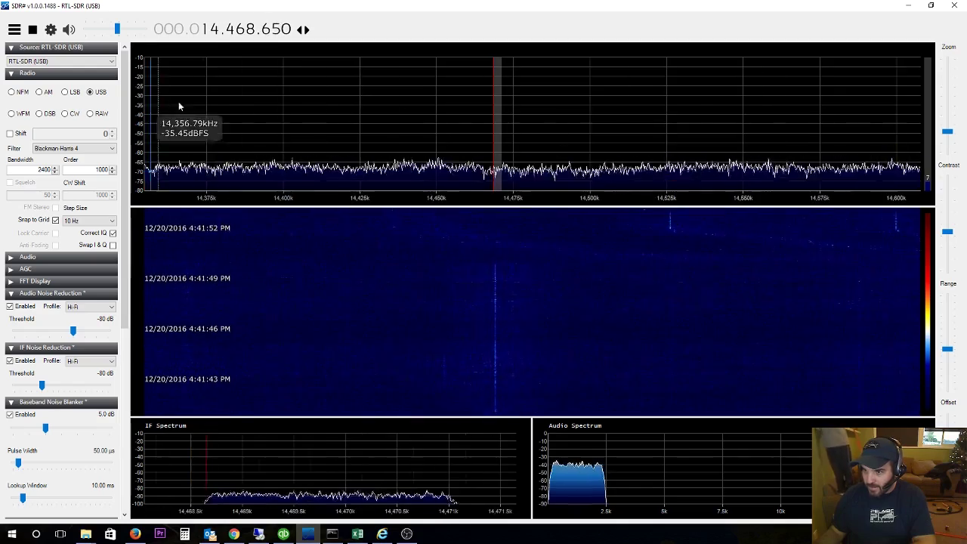
mouse_move(684, 113)
left_mouse_down()
mouse_move(163, 110)
mouse_move(217, 114)
mouse_move(189, 115)
left_mouse_up()
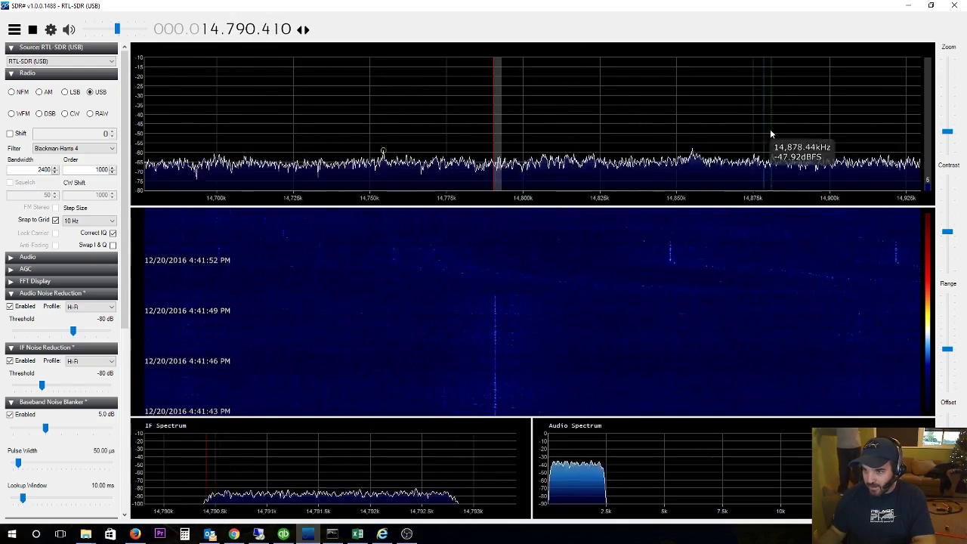
left_click_drag(770, 128, 198, 133)
left_click_drag(675, 133, 162, 131)
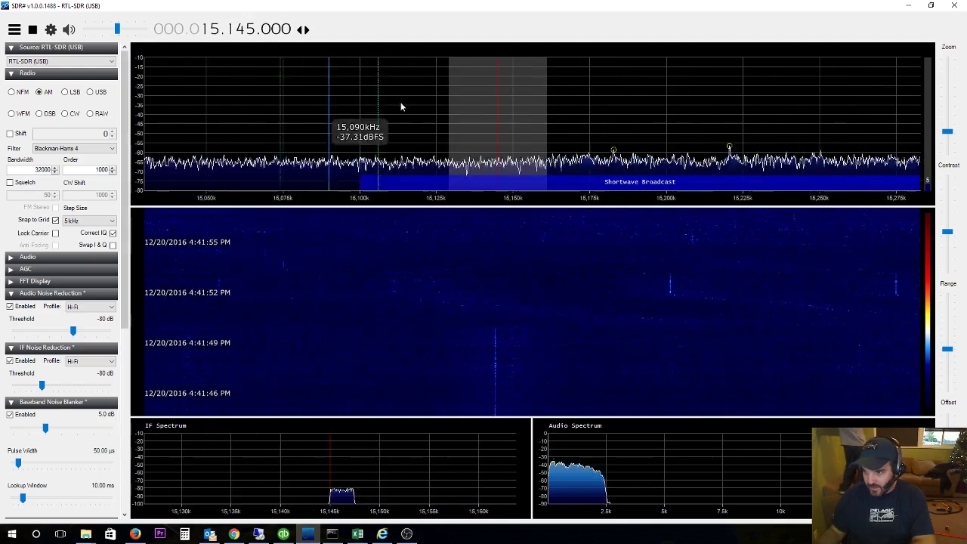
left_click_drag(647, 96, 463, 95)
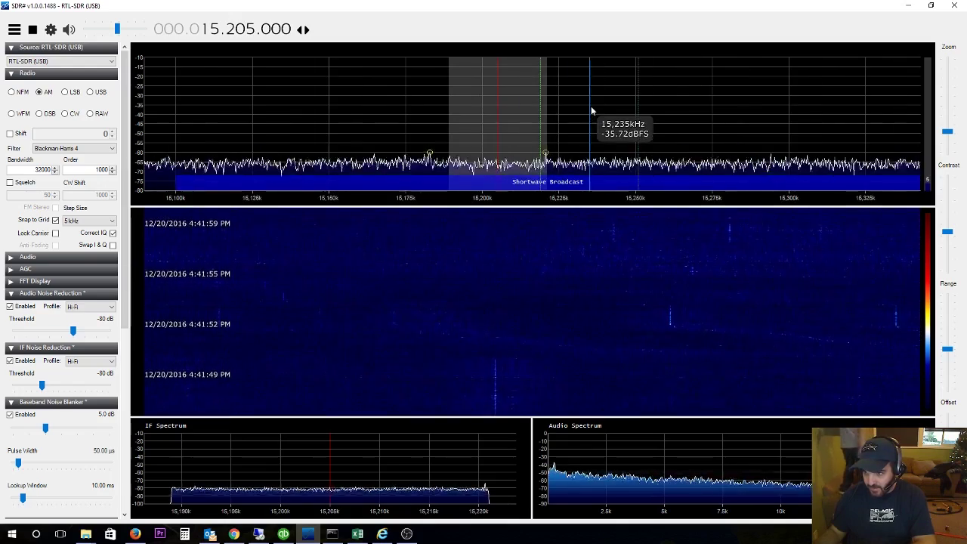
left_click_drag(701, 95, 318, 92)
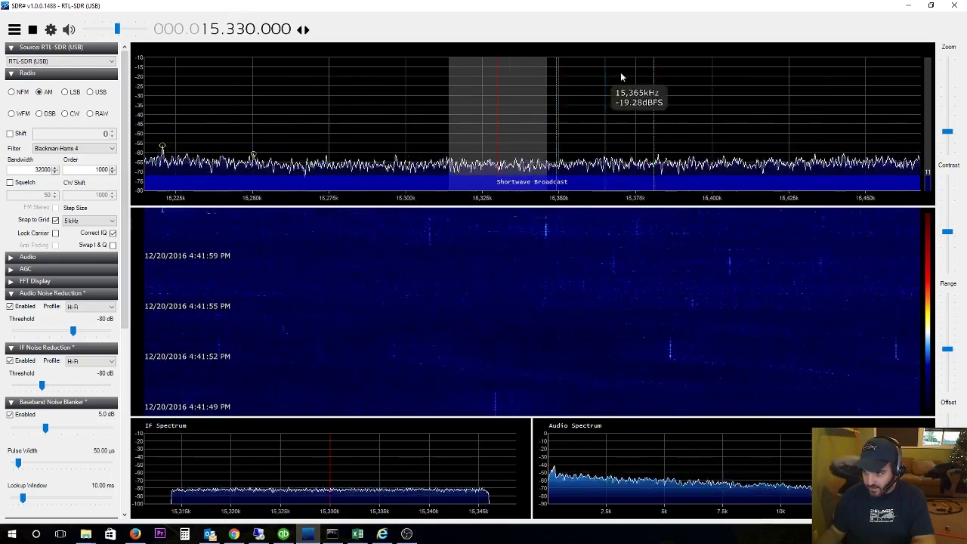
Recheck the lower edge of the shortwave broadcast band down to 15.010 MHz and return to 15.105 MHz in AM.
left_click_drag(608, 77, 805, 98)
left_click_drag(219, 103, 771, 104)
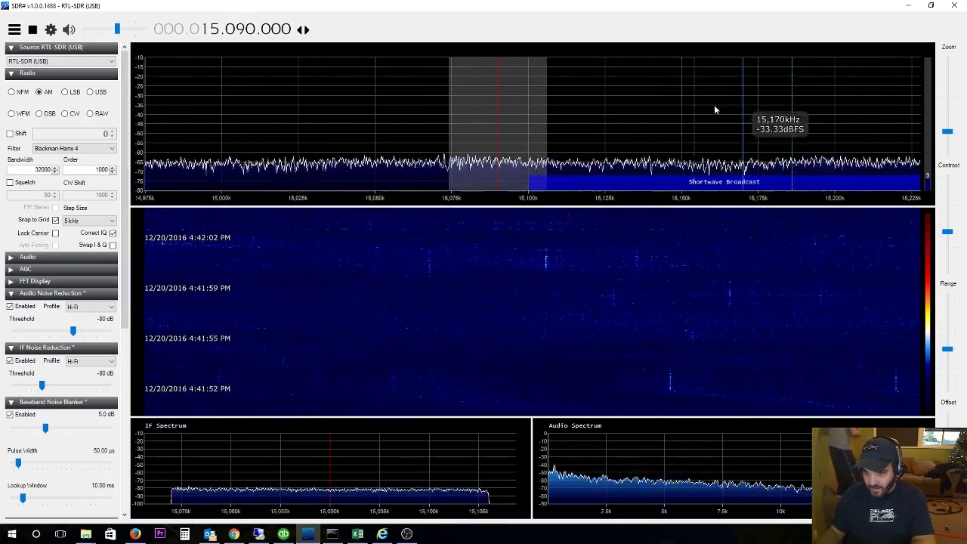
left_click_drag(183, 104, 766, 105)
left_click_drag(272, 101, 136, 113)
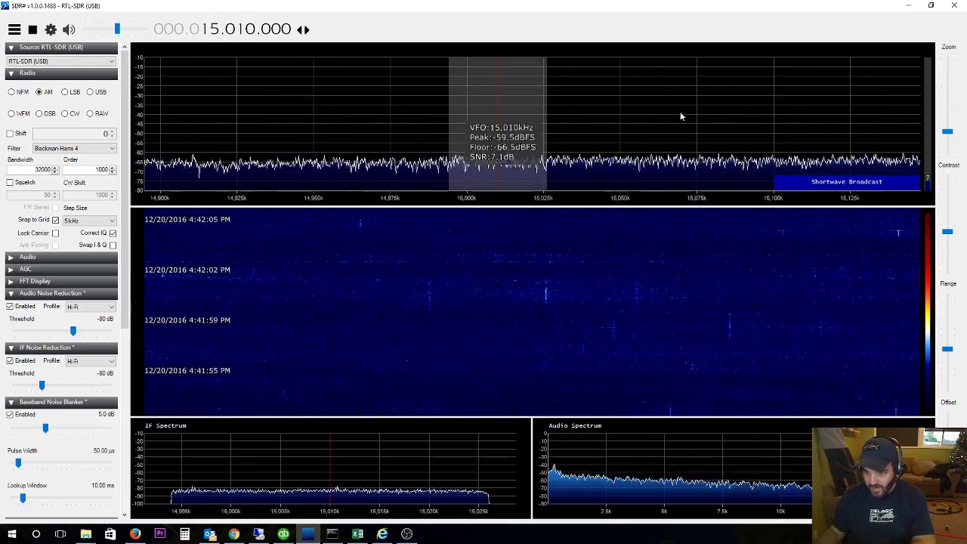
left_click_drag(677, 116, 380, 114)
Survey a wider span of the spectrum and move up from 15.105 MHz to 17.230 MHz in AM.
left_click(947, 140)
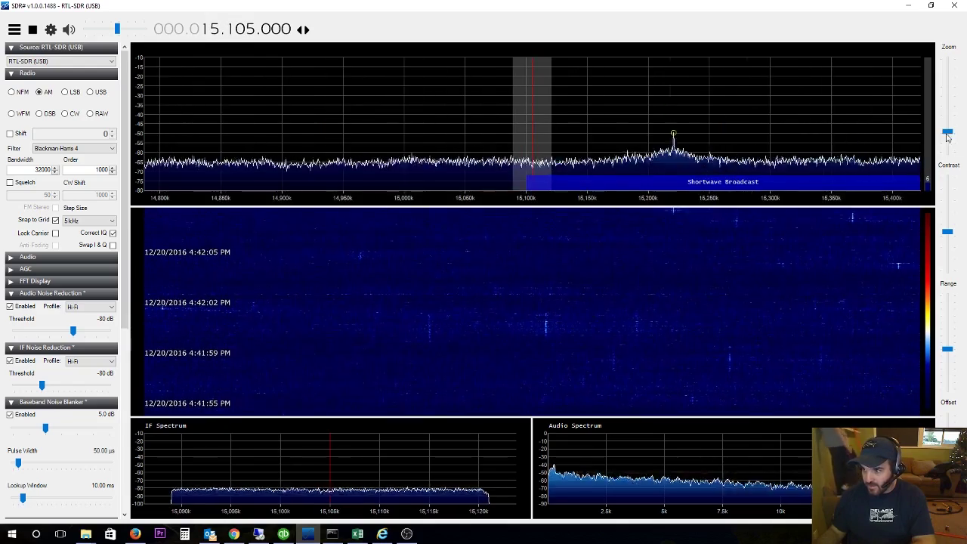
left_click(947, 134)
left_click_drag(948, 132, 947, 142)
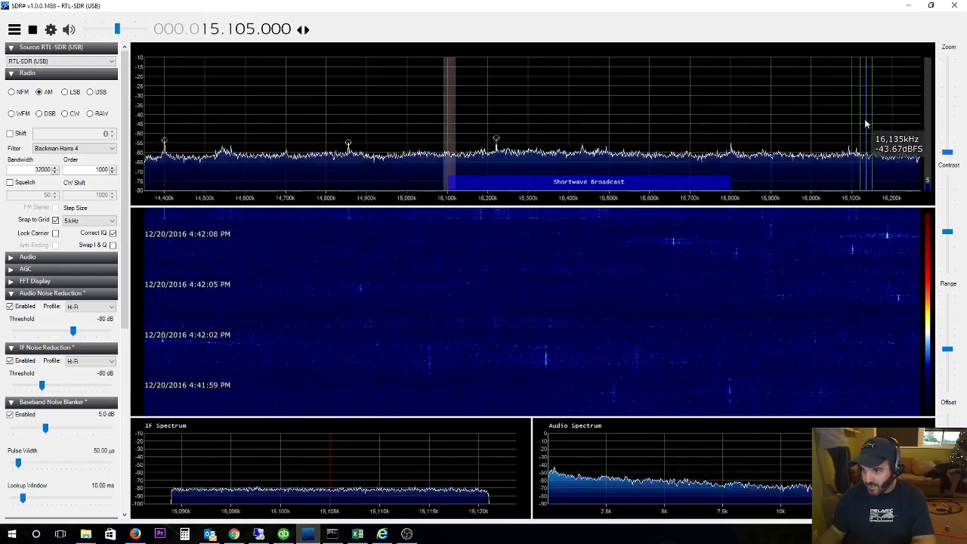
left_click_drag(865, 134, 173, 117)
left_click(944, 107)
left_click_drag(884, 110, 171, 117)
left_click_drag(828, 110, 201, 109)
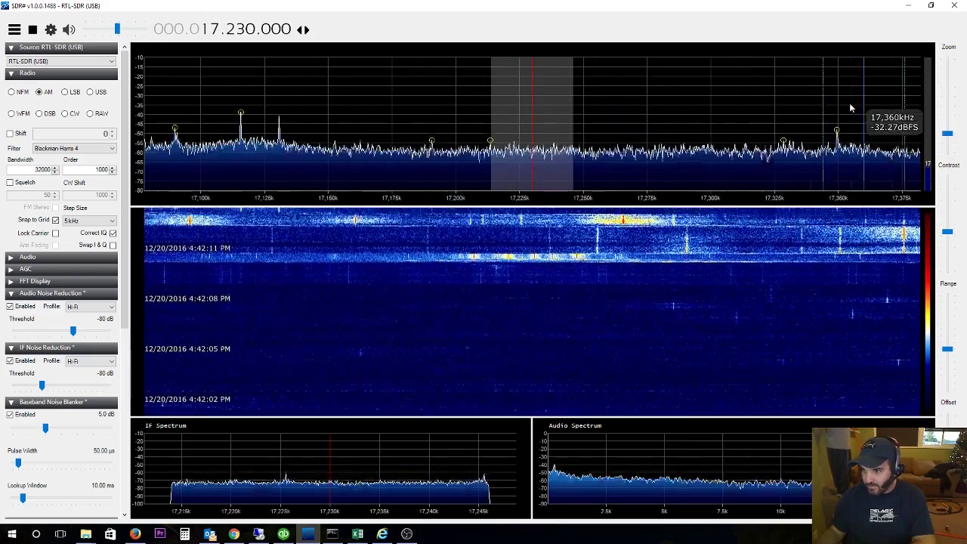
Search upward for signals through 18.648.630 MHz in USB to 19.355 MHz in AM.
left_click_drag(706, 131, 119, 135)
left_click_drag(842, 127, 116, 125)
left_click_drag(814, 119, 214, 113)
left_click_drag(673, 115, 219, 115)
left_click_drag(804, 114, 204, 113)
left_click_drag(794, 115, 140, 117)
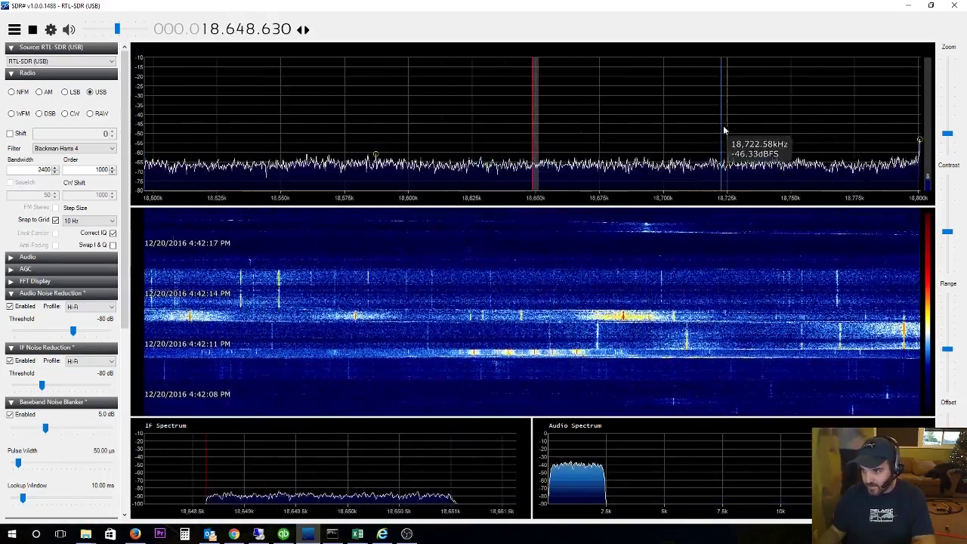
left_click_drag(723, 129, 158, 124)
left_click_drag(809, 112, 241, 115)
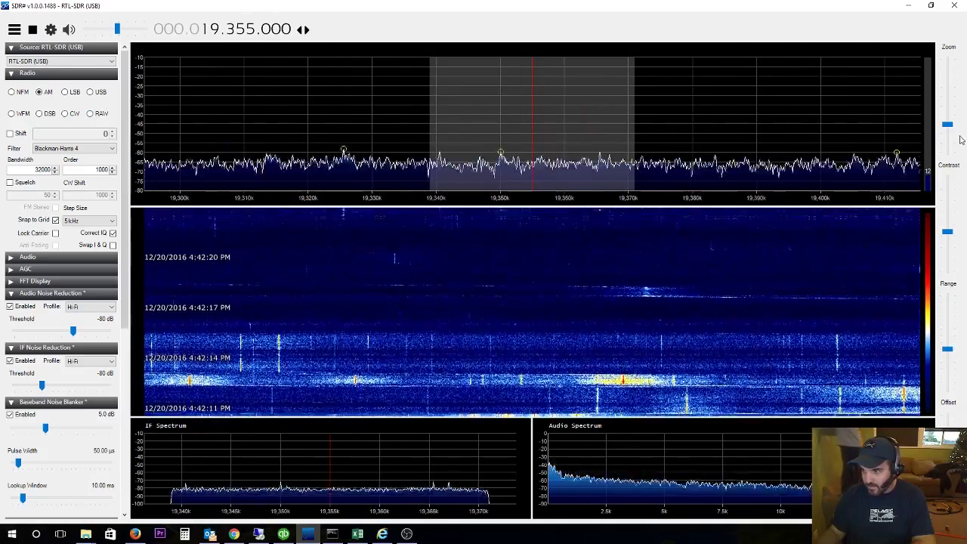
Move up past the 15m ham band to the CB band, reaching 27.200 MHz in AM.
left_click_drag(946, 134, 949, 155)
left_click_drag(827, 136, 317, 127)
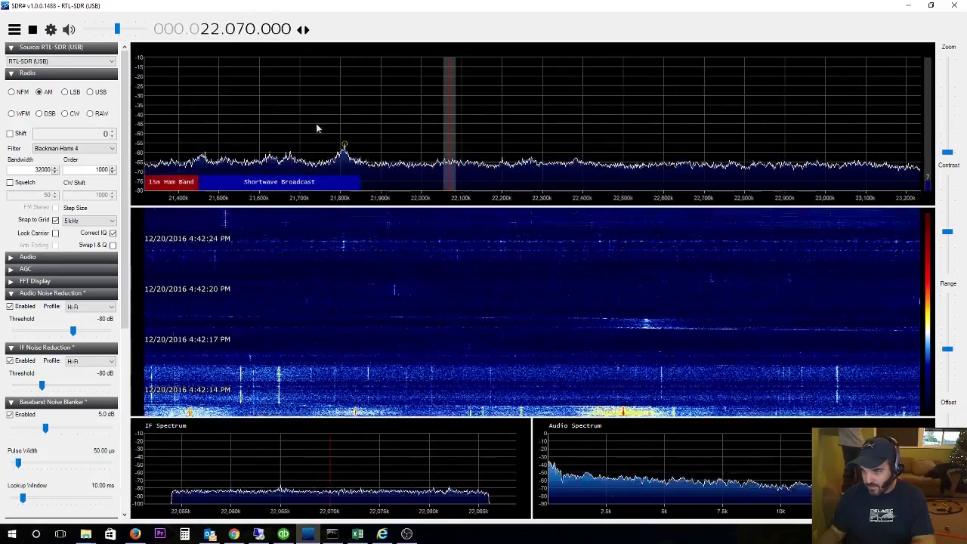
left_click_drag(823, 127, 249, 127)
left_click_drag(747, 130, 250, 127)
left_click_drag(786, 125, 369, 127)
left_click_drag(697, 125, 421, 124)
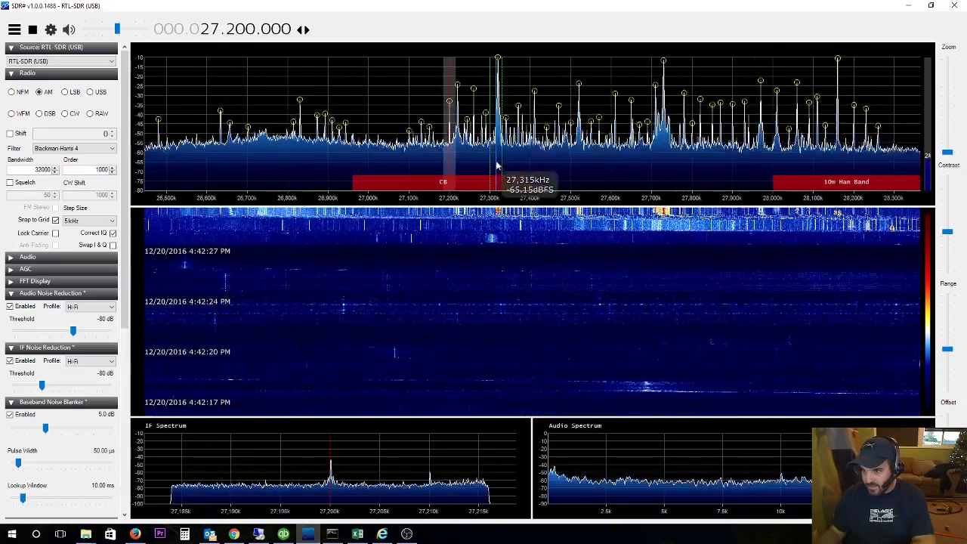
Listen to the strong CB signal near 27.325 MHz with the volume raised, and tune to 27.205 MHz in AM.
left_click(493, 98)
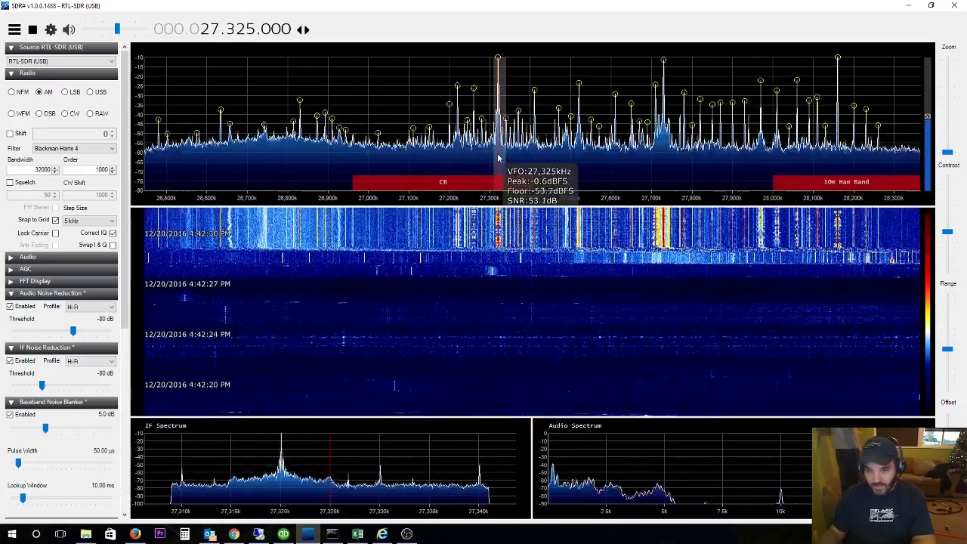
left_click_drag(117, 29, 144, 29)
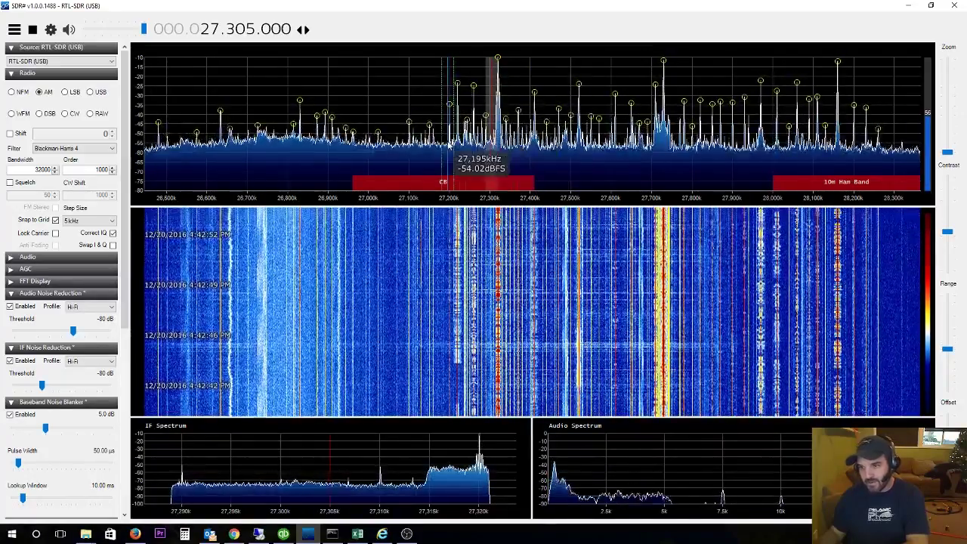
left_click(451, 144)
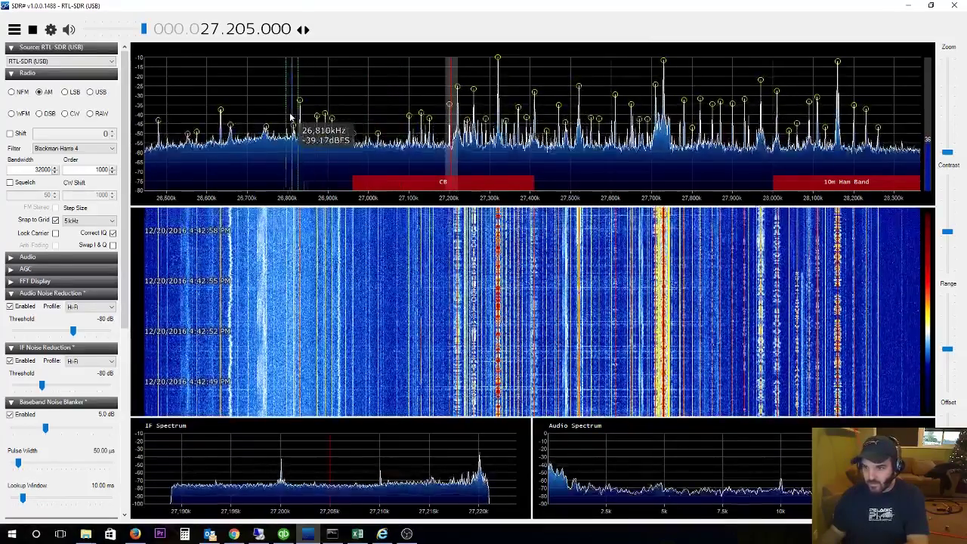
Search down through the 12m ham band to the 15m ham band, checking USB at 21.285.070 and 21.065.790 MHz.
left_click_drag(291, 117, 842, 105)
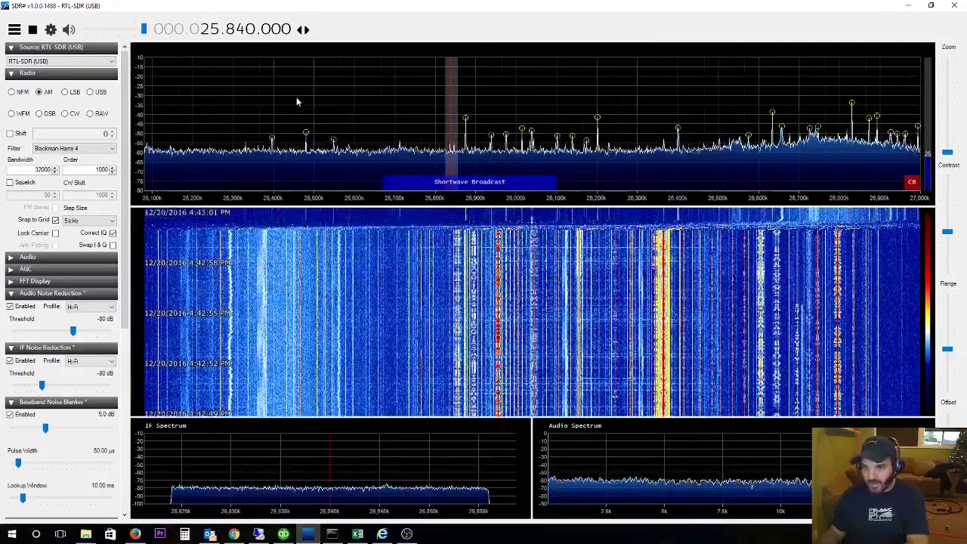
left_click_drag(284, 101, 654, 101)
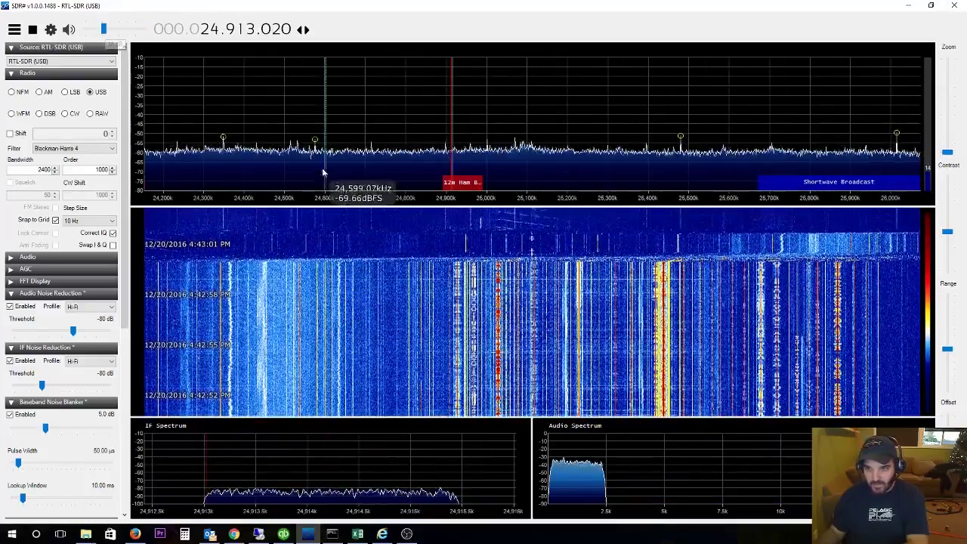
left_click_drag(277, 144, 864, 130)
left_click_drag(265, 110, 919, 102)
left_click_drag(314, 104, 779, 103)
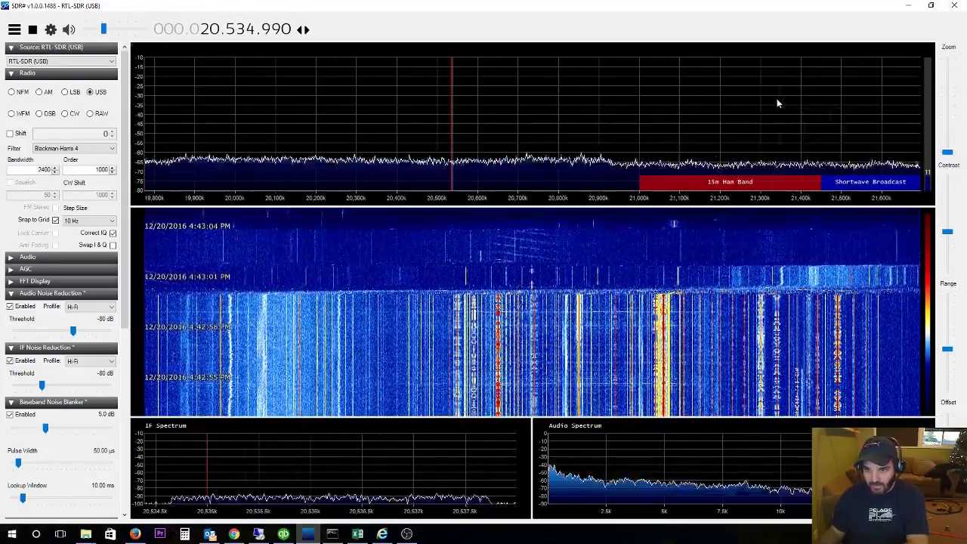
left_click(753, 155)
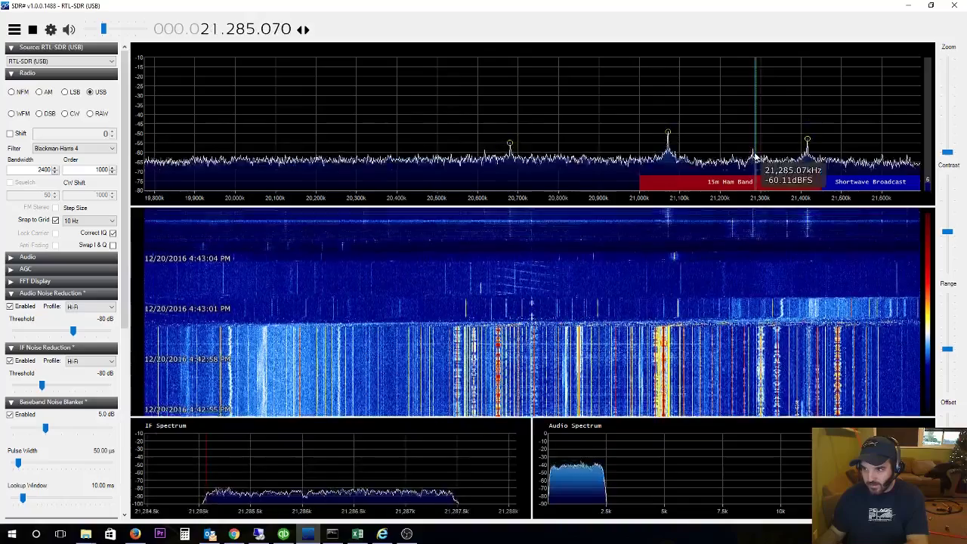
left_click(667, 159)
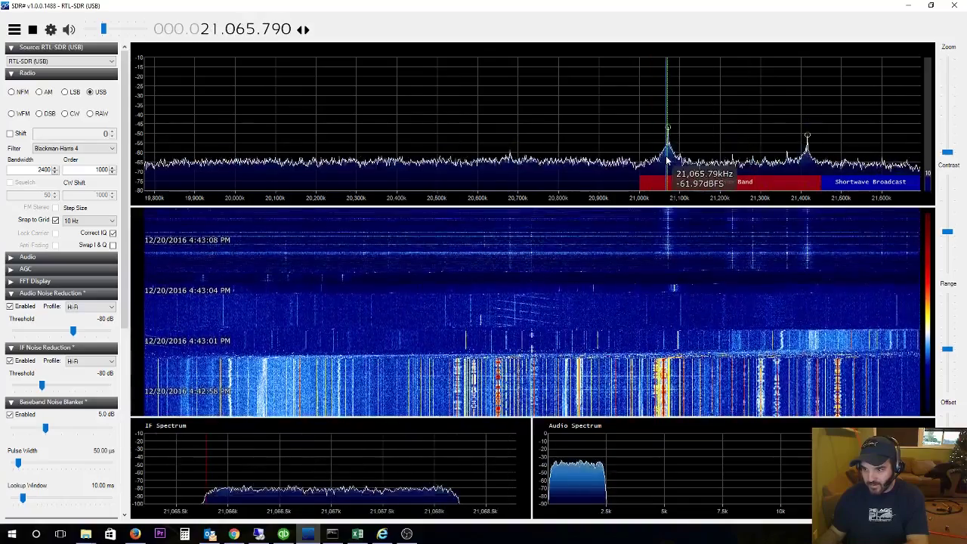
Search down from the 15m ham band to the signals near 17 MHz, tune to 17.015 MHz in AM, and lower the volume.
left_click_drag(307, 88, 872, 85)
left_click_drag(240, 87, 963, 78)
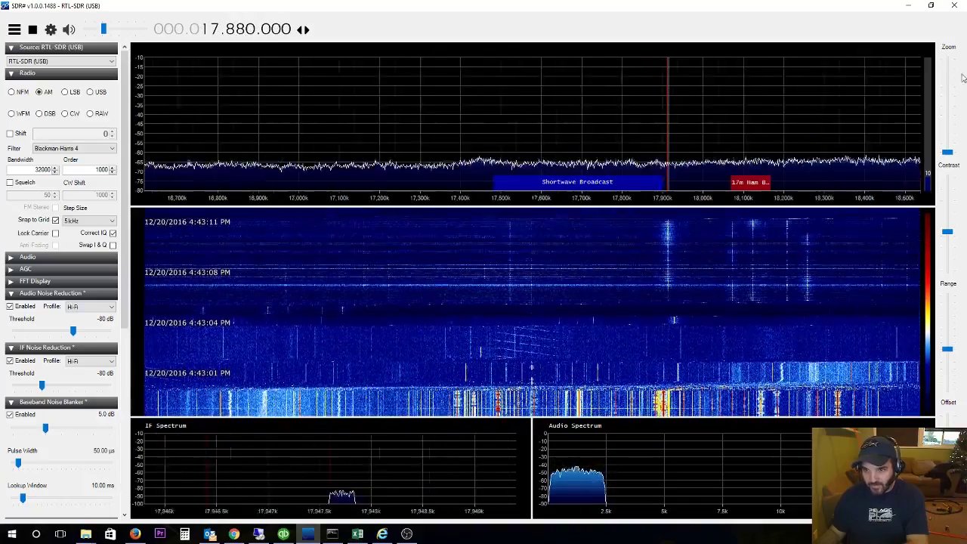
left_click_drag(332, 73, 744, 89)
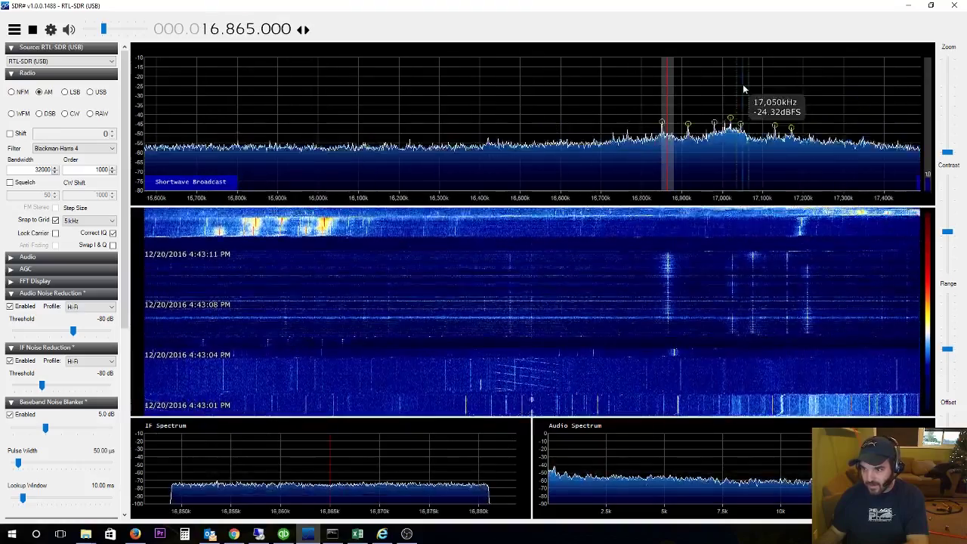
left_click(730, 149)
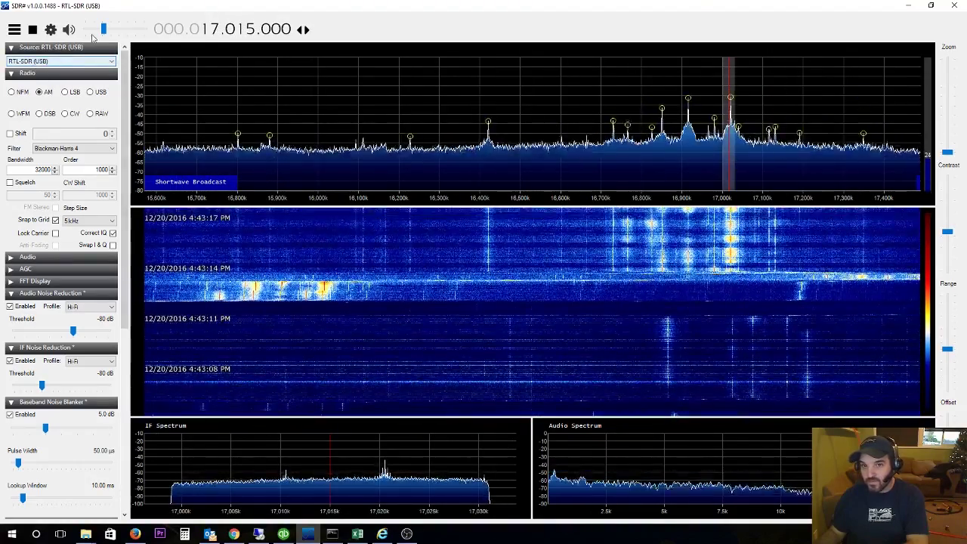
mouse_move(103, 30)
left_mouse_down()
mouse_move(200, 32)
mouse_move(99, 35)
left_mouse_up()
Move down past the 20m ham band to 14.505 MHz in AM, and back up to 14.855.110 MHz in USB.
left_click_drag(273, 74, 693, 92)
left_click_drag(234, 85, 828, 102)
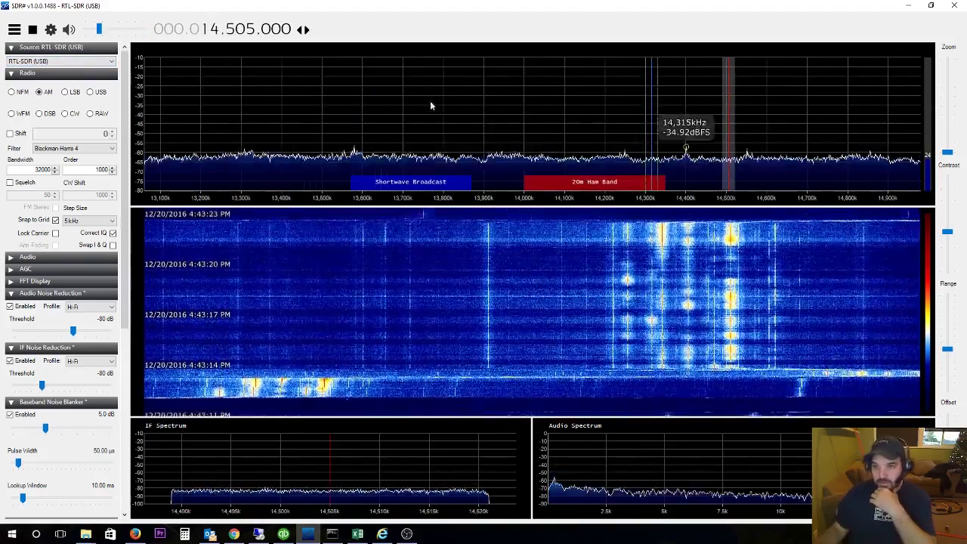
left_click_drag(319, 99, 178, 99)
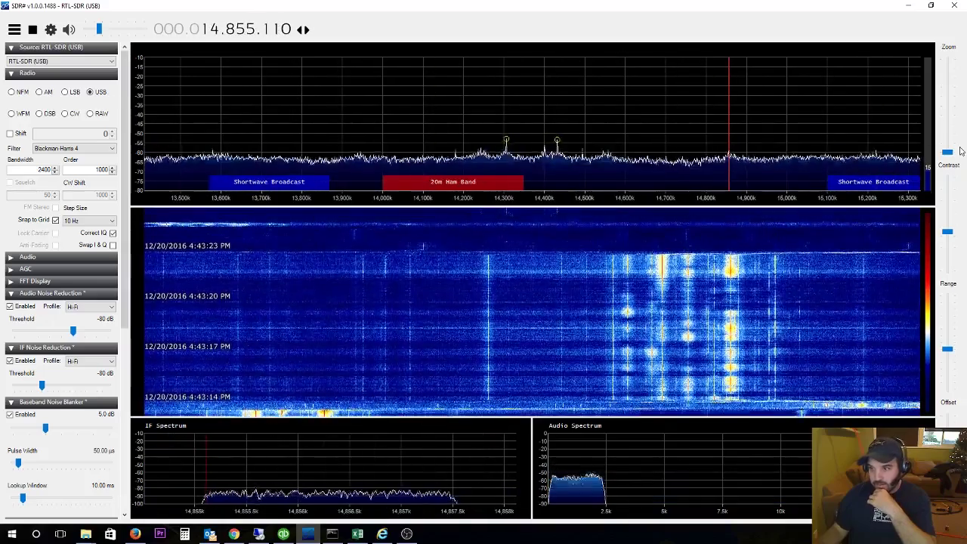
left_click_drag(950, 157, 952, 134)
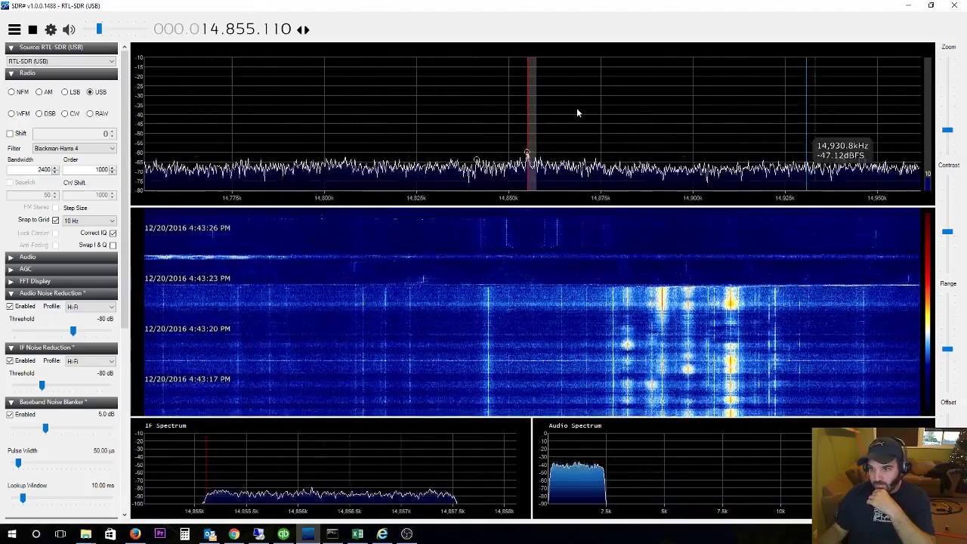
Search down into the 20m ham band in USB through 14.660.890 and 14.234.470 MHz, reaching 14.175.860 MHz.
left_click_drag(178, 102, 891, 89)
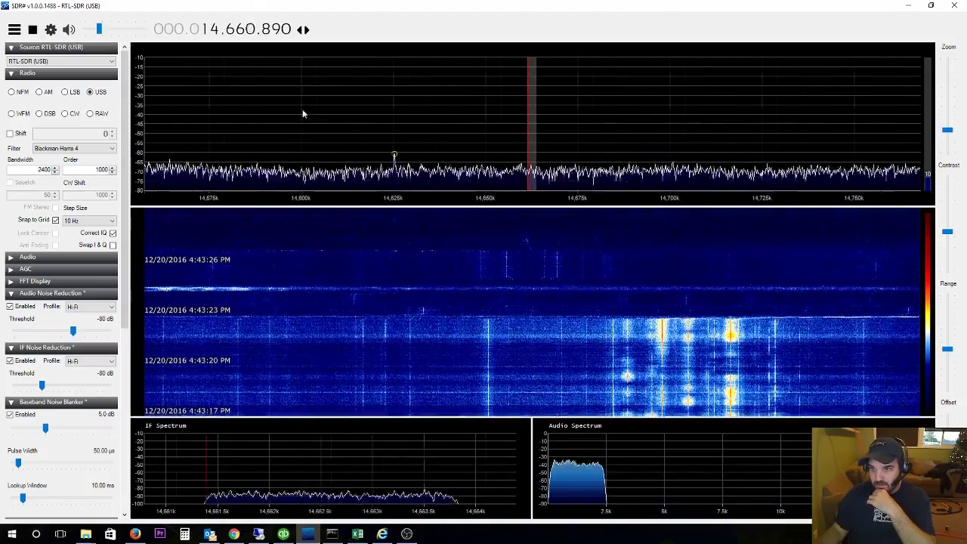
left_click_drag(303, 111, 965, 98)
left_click_drag(222, 102, 965, 98)
left_click_drag(612, 99, 748, 89)
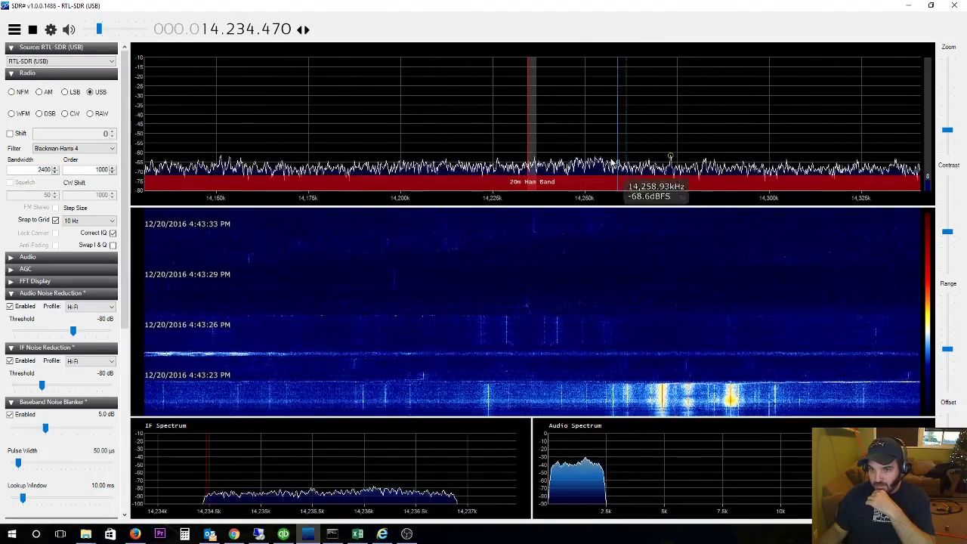
left_click_drag(484, 101, 599, 100)
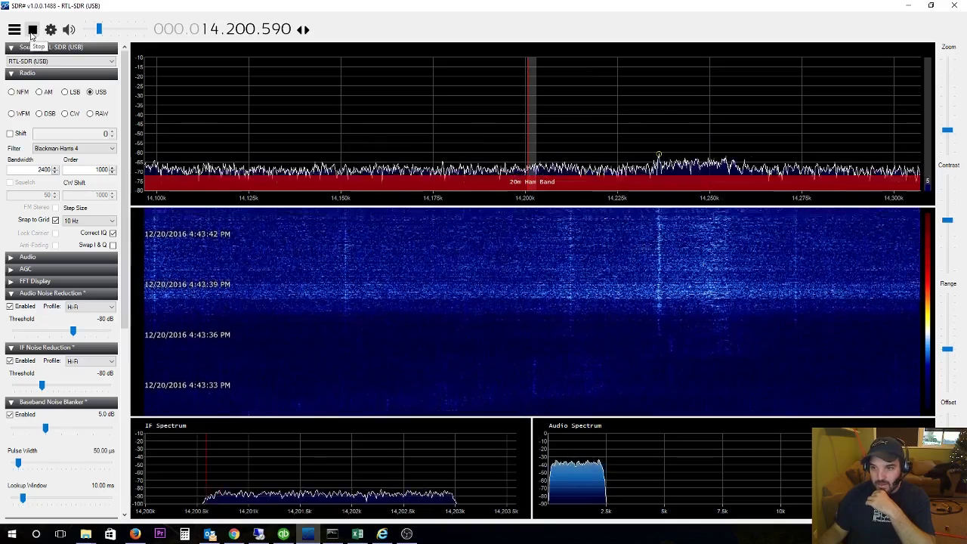
left_click_drag(364, 113, 454, 111)
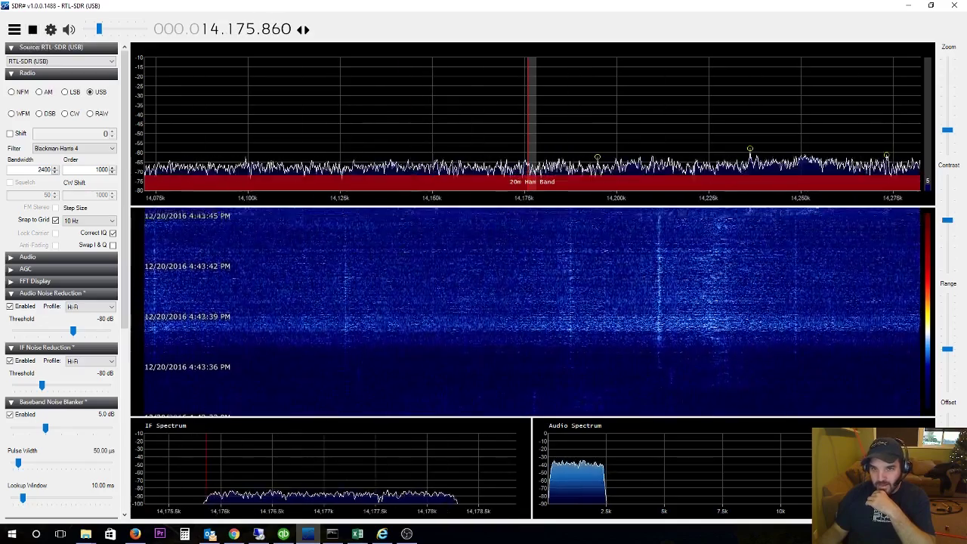
Stop the receiver, set the RTL-SDR sample rate to 2.048 MSPS, and restart reception.
left_click(32, 30)
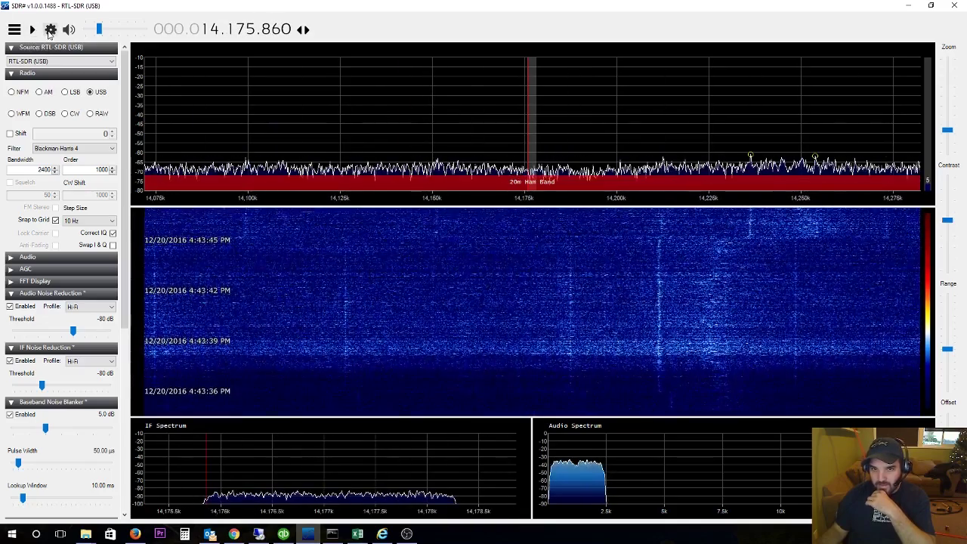
left_click(50, 30)
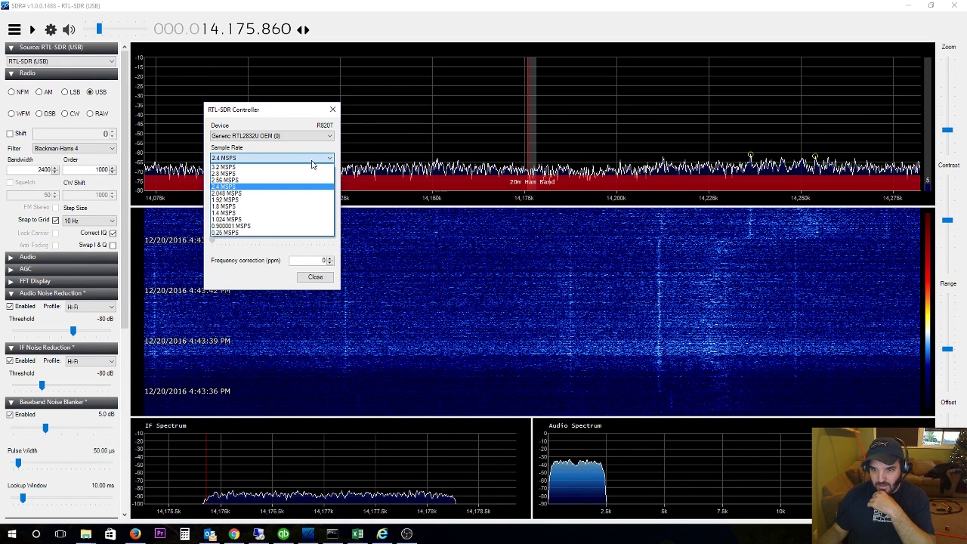
left_click(304, 195)
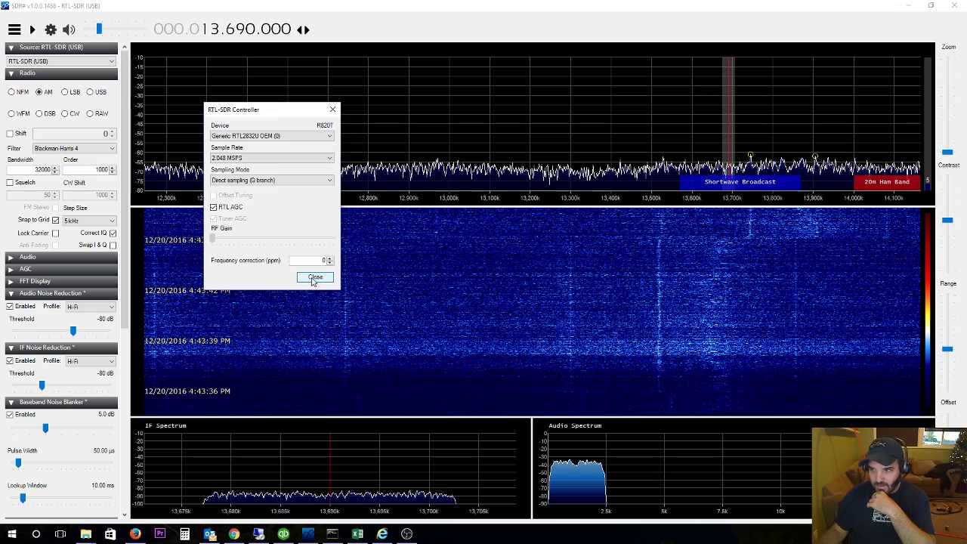
left_click(314, 277)
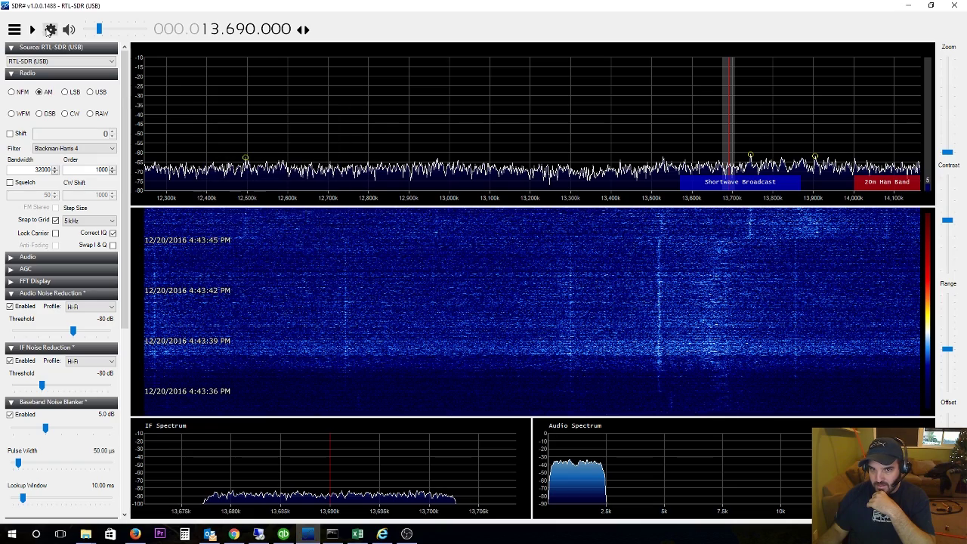
left_click(31, 30)
Check signals around the 20m ham band at 14.405 MHz in AM and at 14.234.120 and 14.397.860 MHz in USB.
left_click_drag(772, 116, 313, 113)
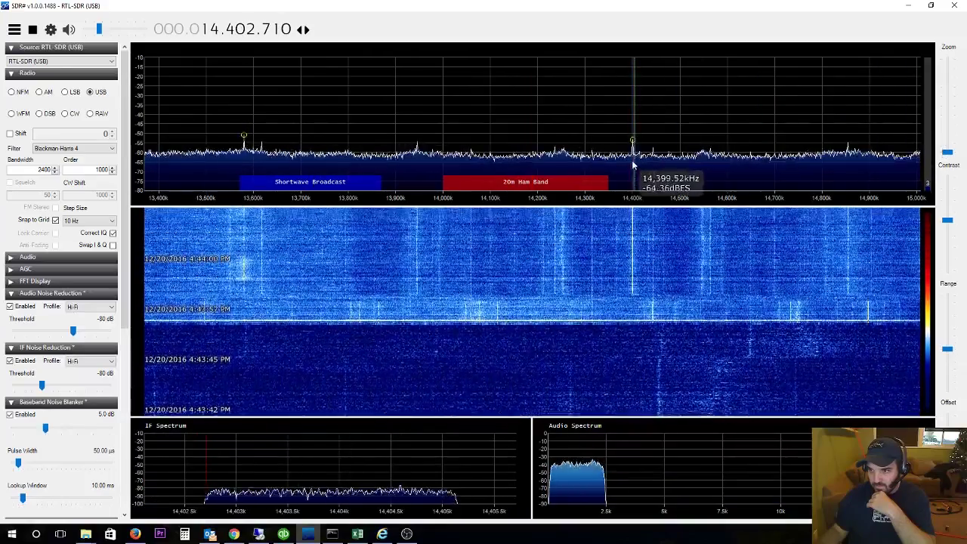
left_click(38, 91)
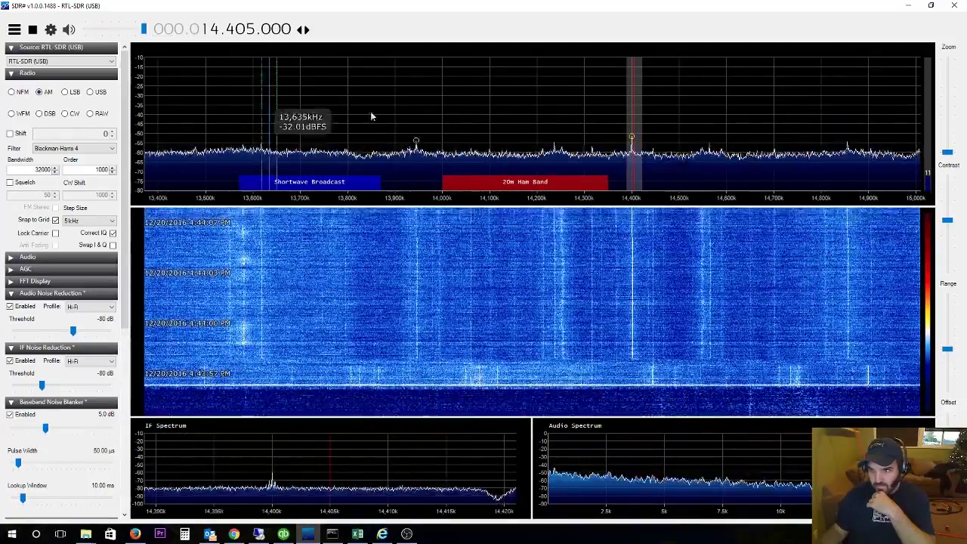
left_click(563, 177)
left_click(89, 92)
left_click(550, 175)
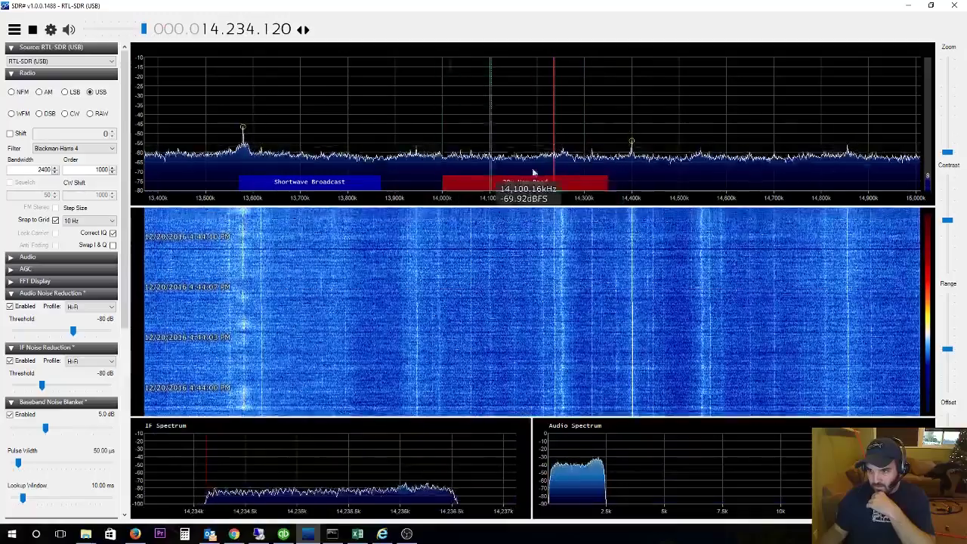
left_click(632, 165)
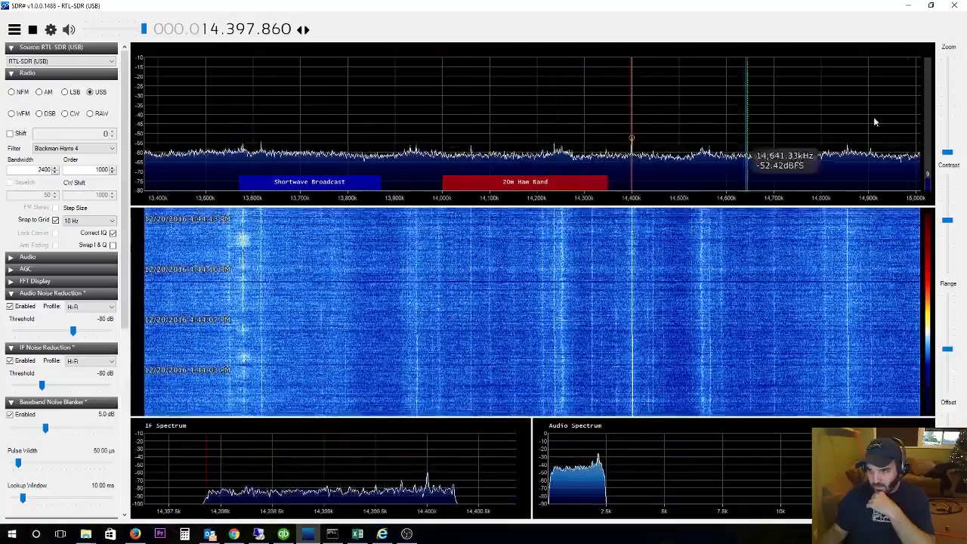
Search down the 20m ham band in USB to 14.212.960 MHz and listen there, reducing the volume and raising it to maximum.
left_click_drag(947, 152, 947, 130)
left_click_drag(395, 106, 812, 75)
left_click(689, 78)
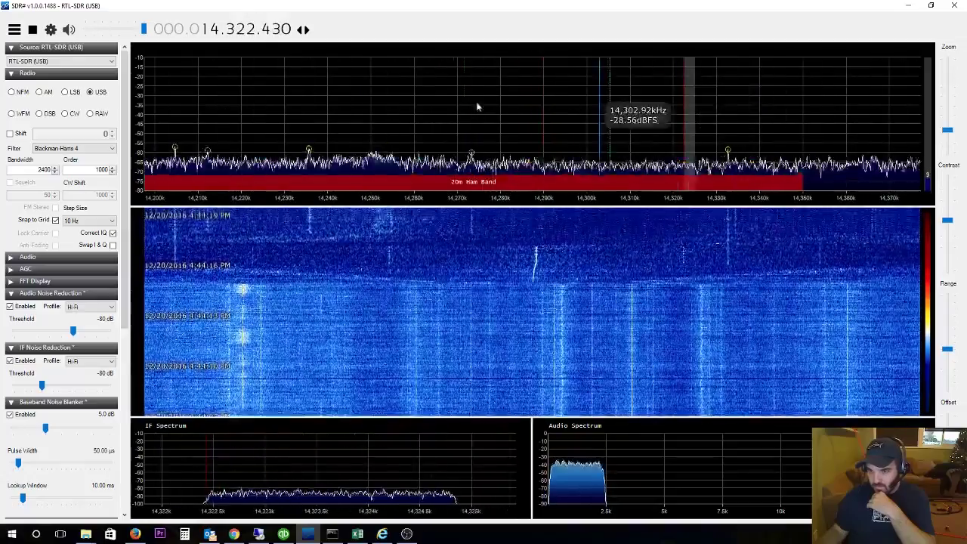
left_click_drag(479, 104, 776, 58)
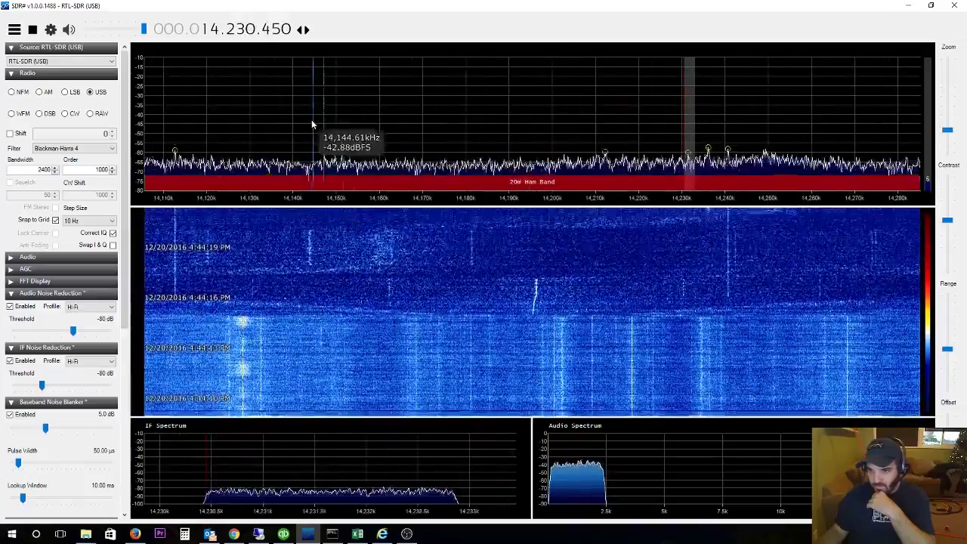
left_click_drag(312, 119, 0, 135)
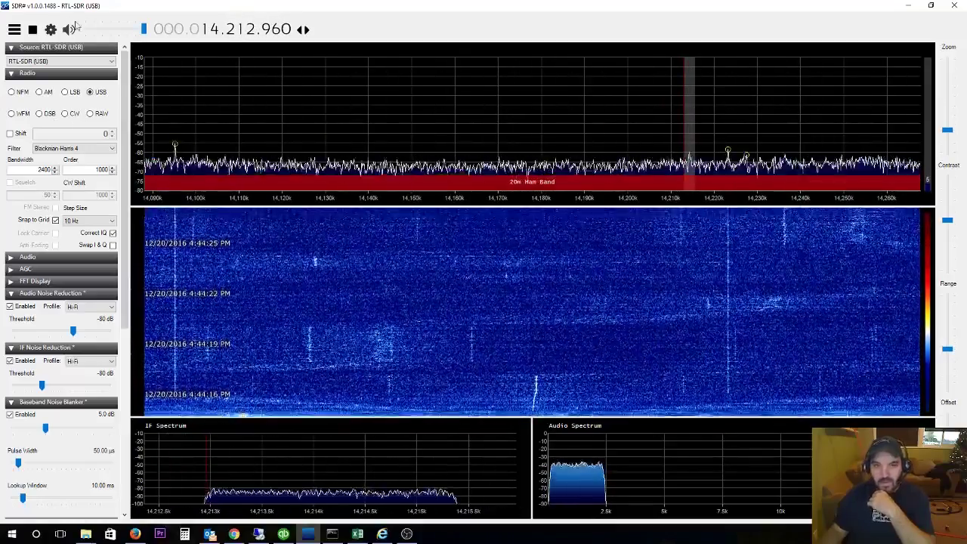
left_click_drag(144, 30, 108, 32)
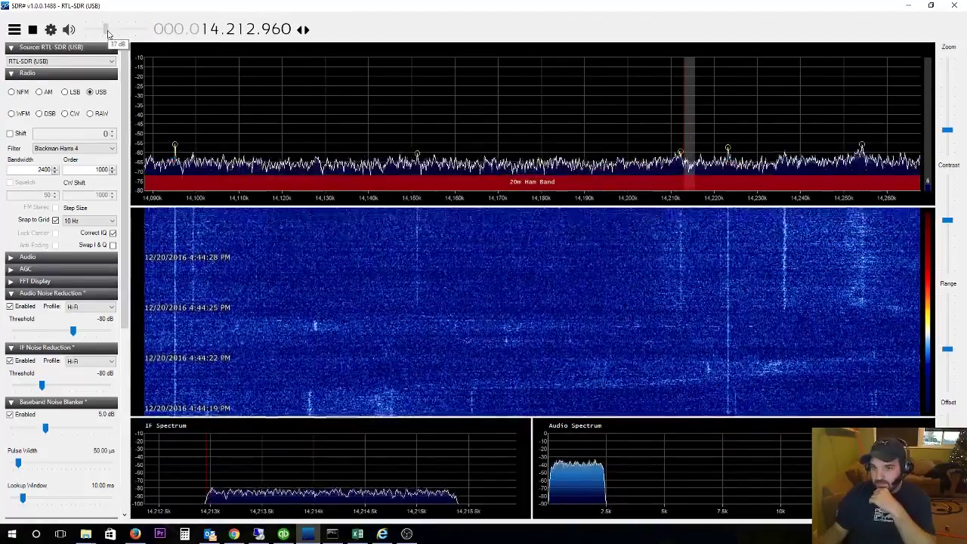
left_click_drag(107, 32, 210, 38)
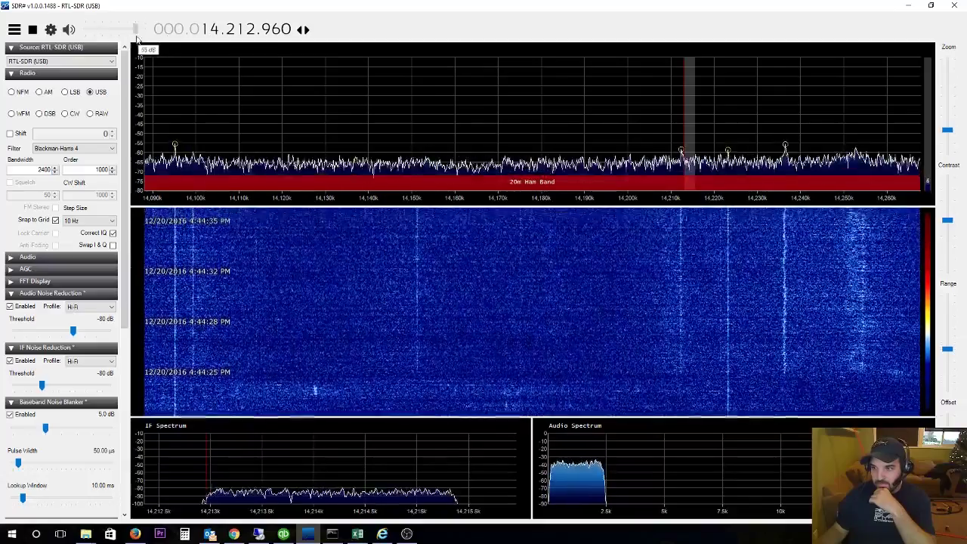
Compare AM and USB at 14.235 MHz, and check the weaker signals down to 14.040.960 MHz in USB.
left_click(782, 181)
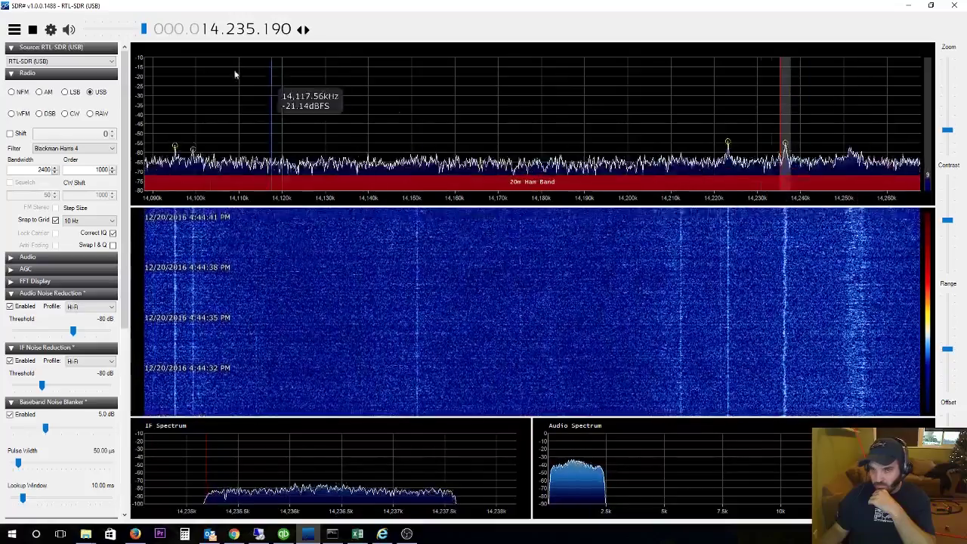
left_click(40, 93)
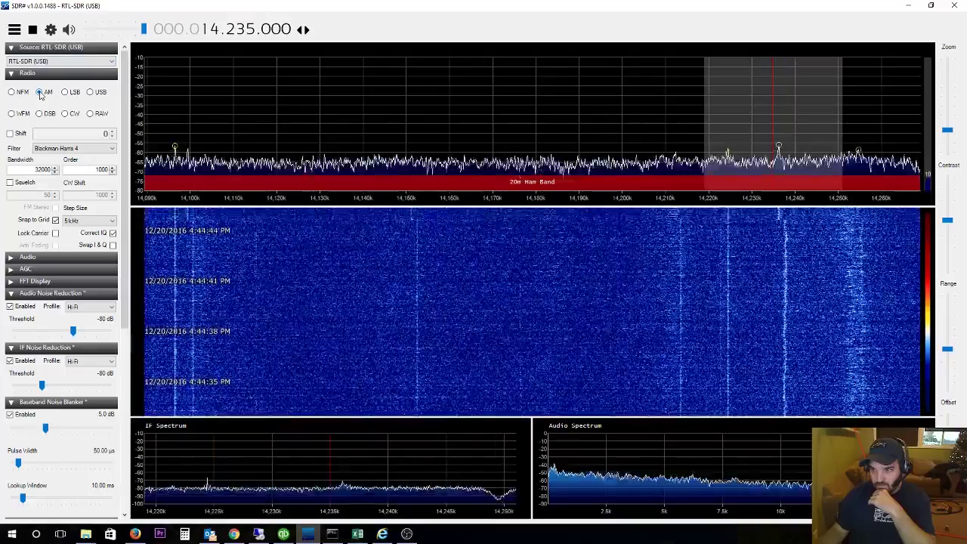
left_click(90, 91)
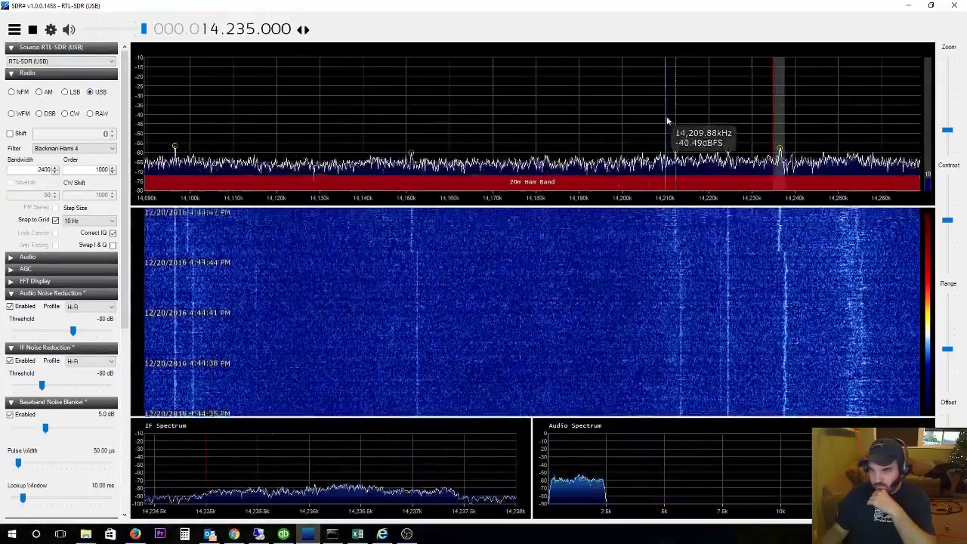
left_click(672, 167)
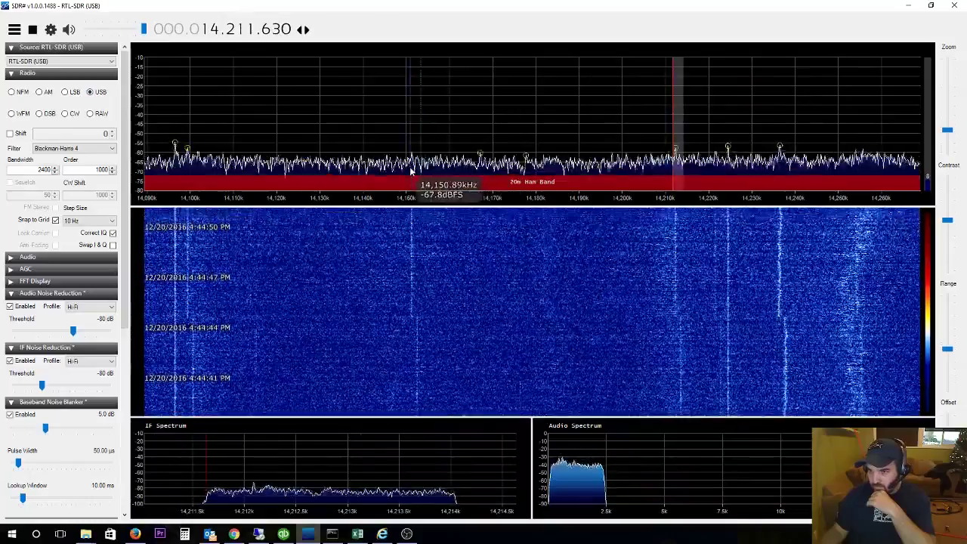
left_click(412, 173)
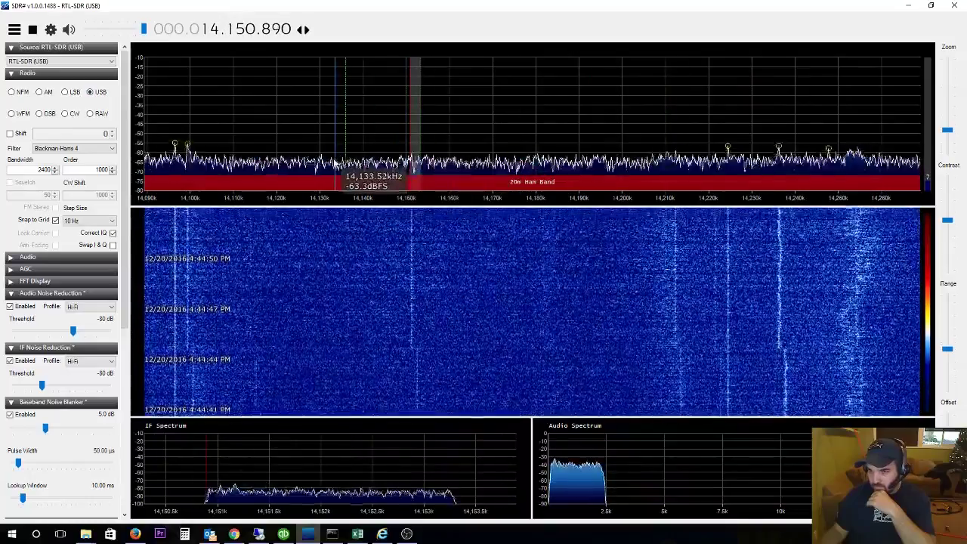
left_click(176, 153)
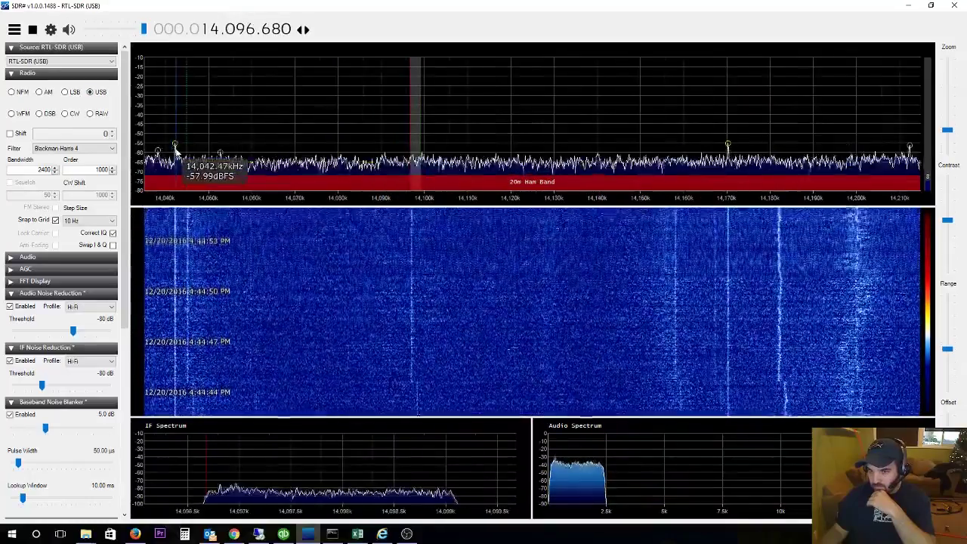
left_click(171, 151)
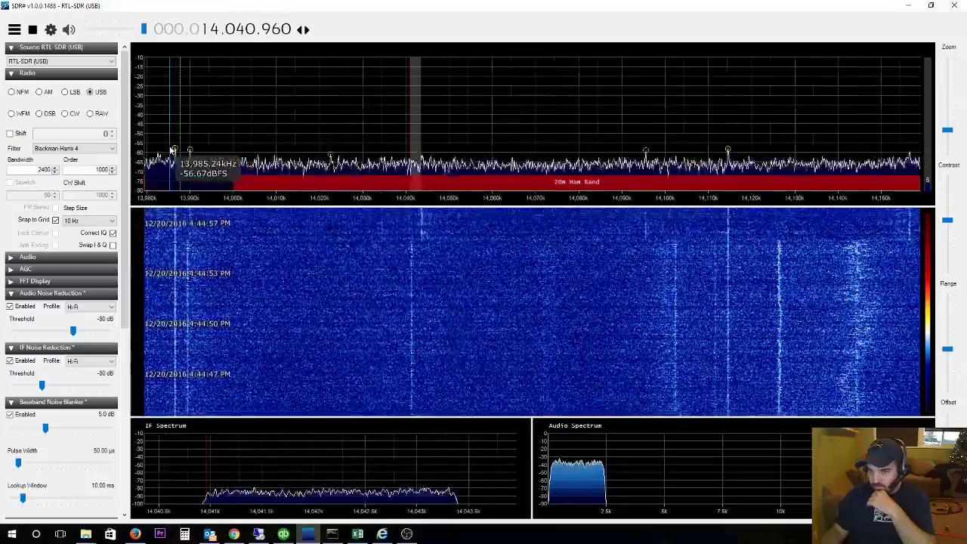
Search down from the 20m ham band through the shortwave broadcast band in AM, from 13.810 MHz to 13.585 MHz.
left_click_drag(255, 108, 900, 99)
left_click_drag(420, 104, 797, 103)
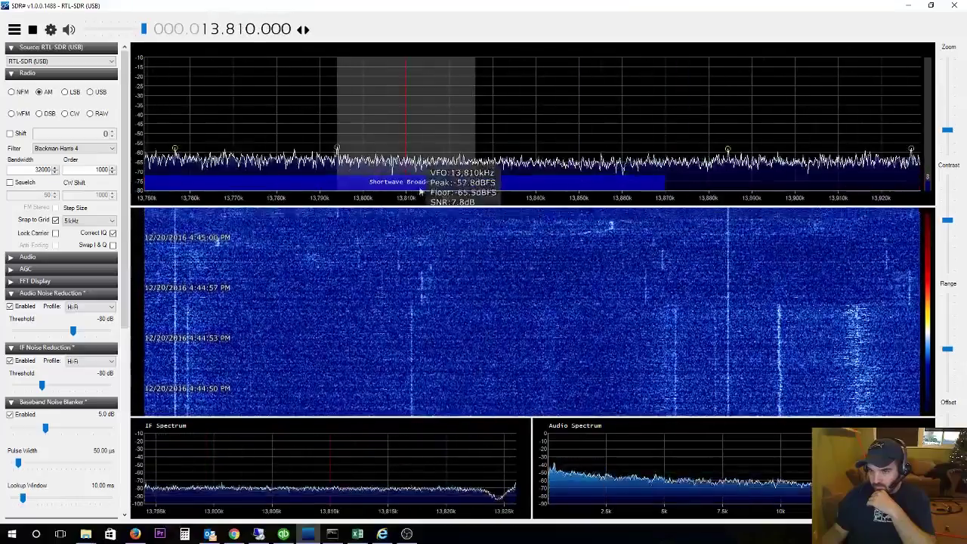
left_click_drag(393, 125, 529, 123)
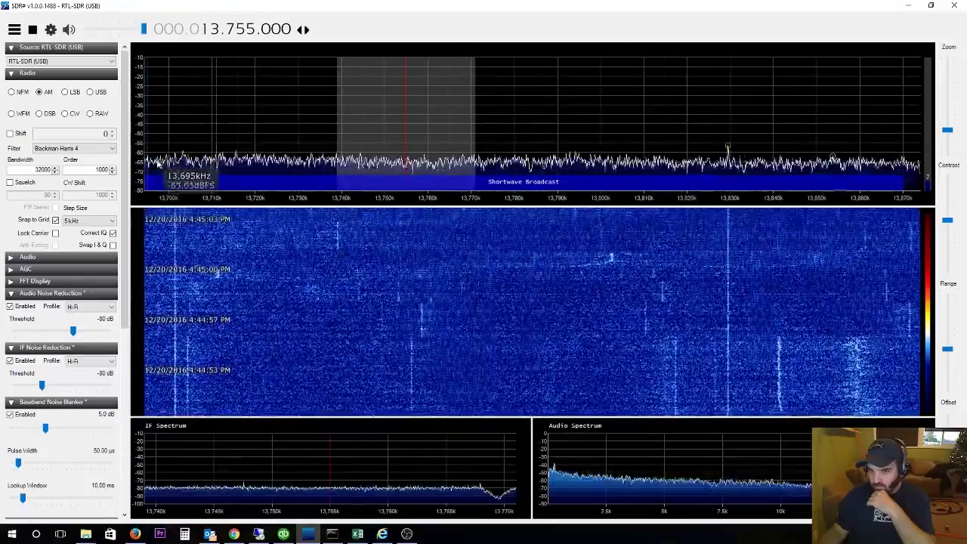
left_click_drag(174, 170, 412, 143)
left_click_drag(307, 108, 742, 73)
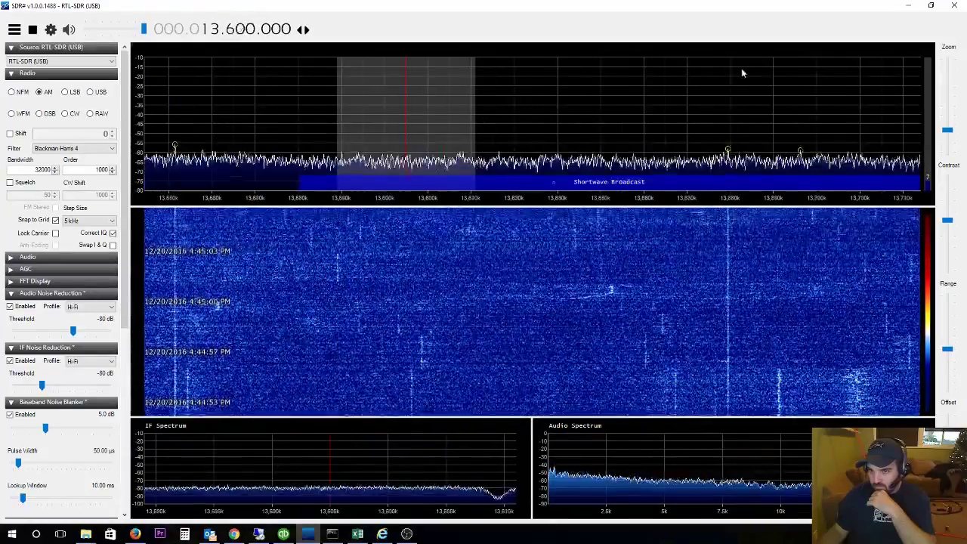
left_click_drag(277, 125, 802, 115)
left_click_drag(422, 121, 910, 120)
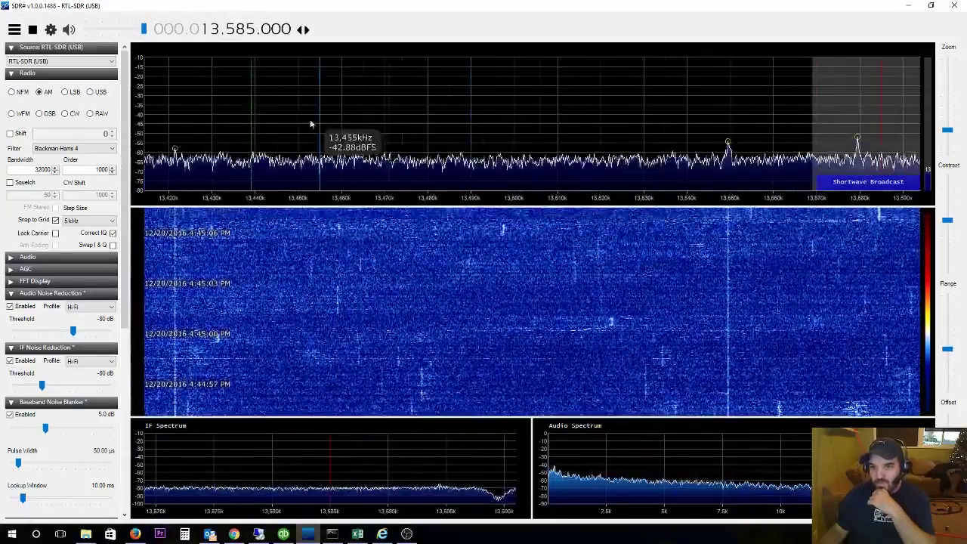
Continue searching down in AM past 13.195 MHz and check the signals at 12.545 MHz.
left_click_drag(298, 124, 886, 119)
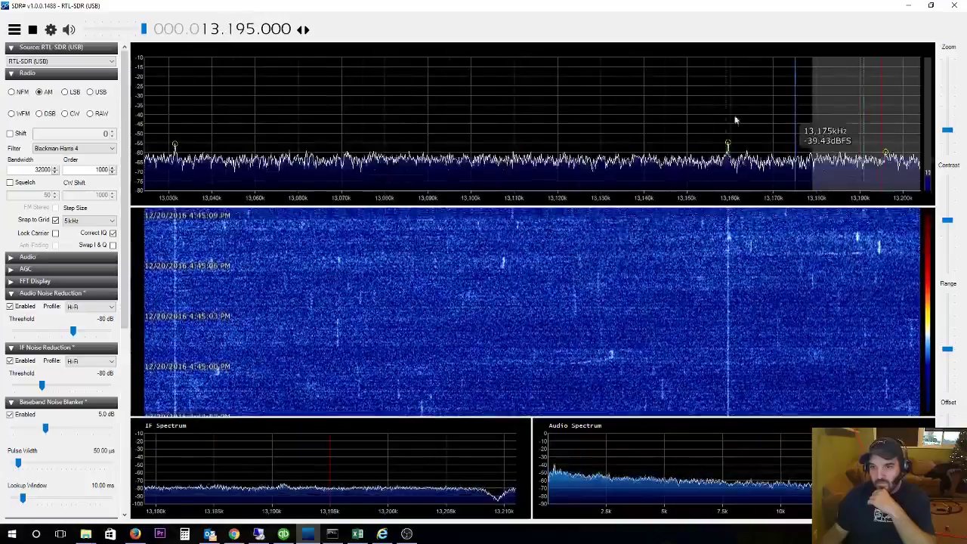
left_click_drag(453, 117, 919, 114)
left_click_drag(191, 133, 904, 114)
left_click_drag(457, 102, 904, 96)
left_click(189, 121)
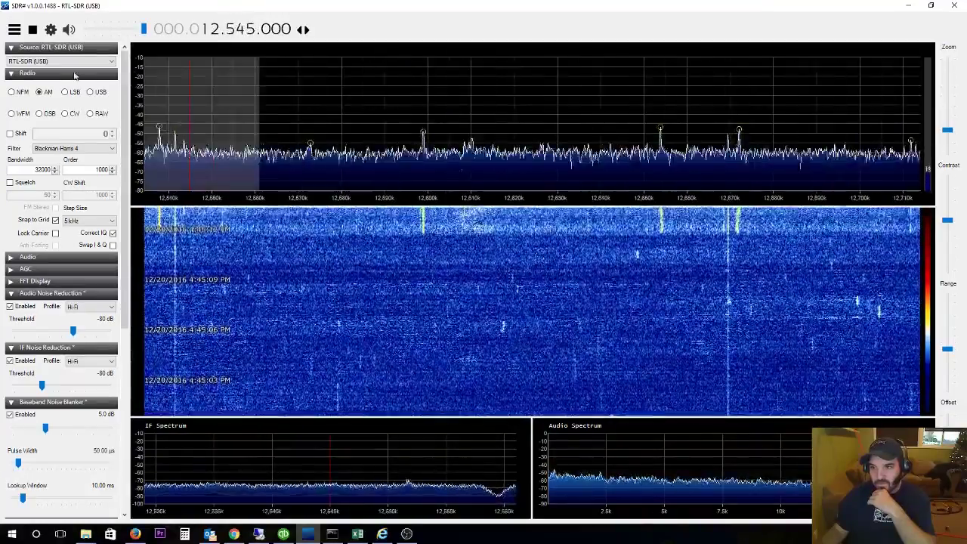
Check the strong peaks around the 12 MHz shortwave broadcast band at 11.945, 12.035 and 11.780 MHz in AM, trying USB at 12.035 MHz.
left_click_drag(844, 91, 274, 84)
left_click_drag(950, 132, 952, 155)
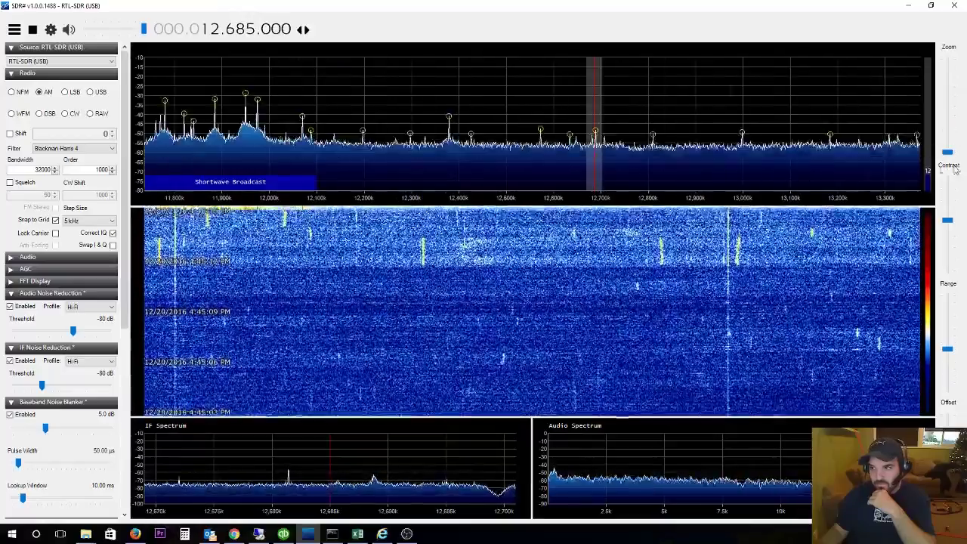
left_click_drag(361, 108, 572, 110)
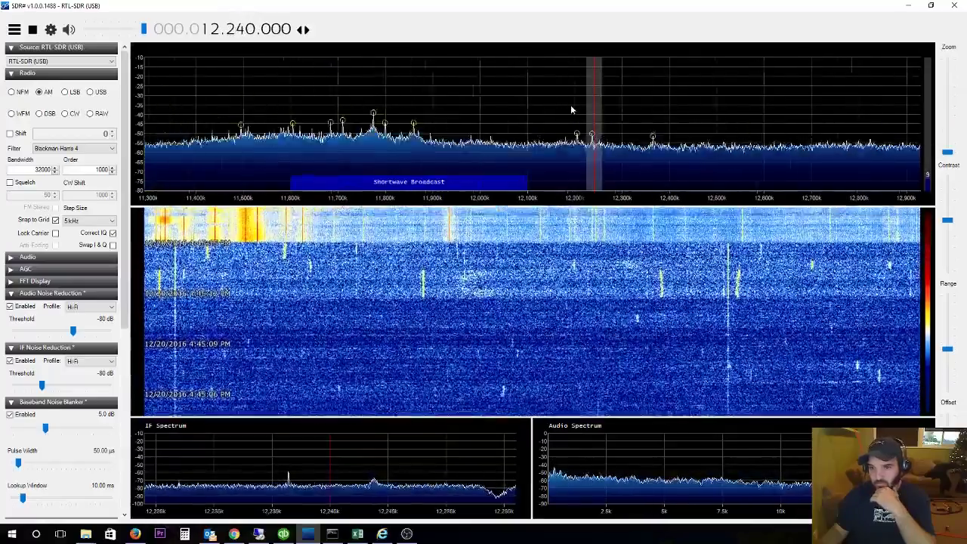
left_click(455, 170)
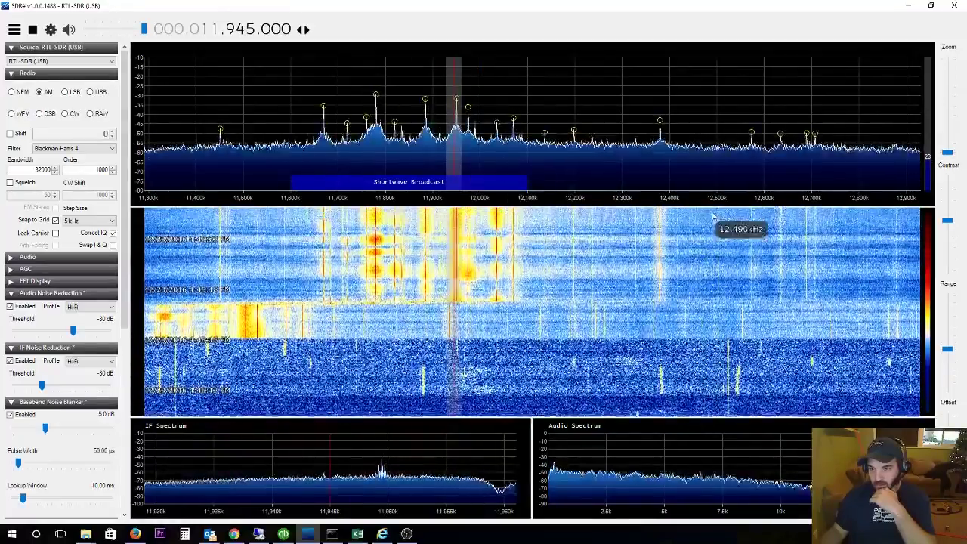
left_click(496, 183)
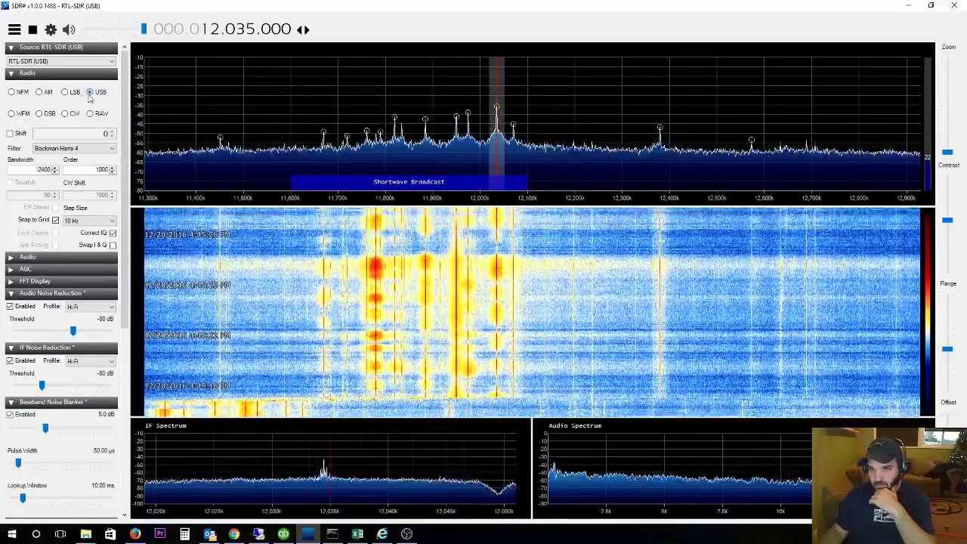
left_click(38, 92)
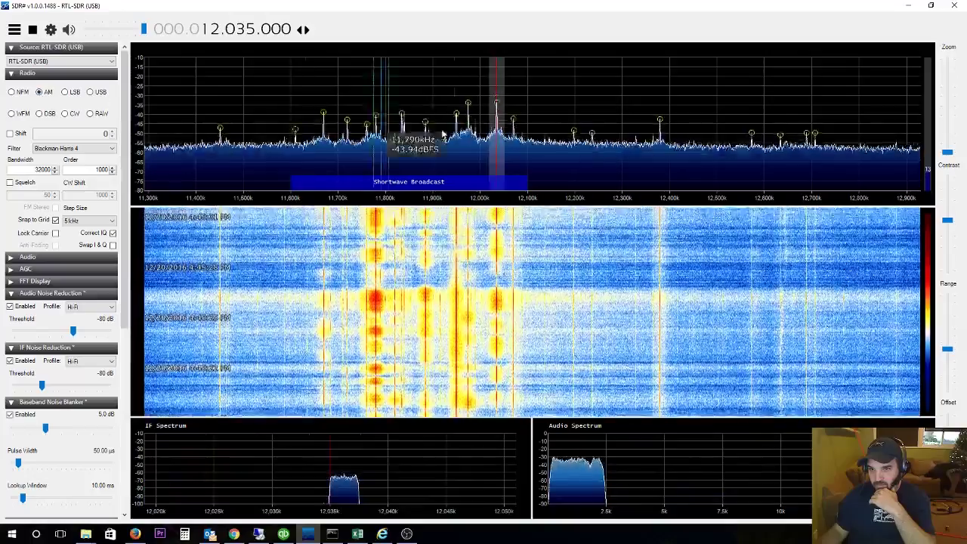
left_click(378, 141)
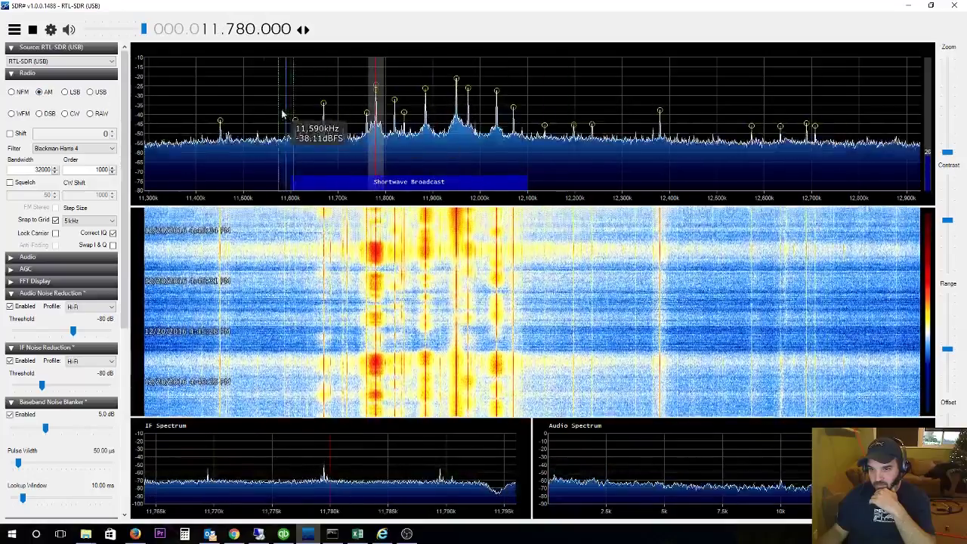
Search down past the 30m band to 9.610 MHz and check the peaks at 9.815 and 9.475 MHz in AM.
left_click_drag(260, 113, 858, 129)
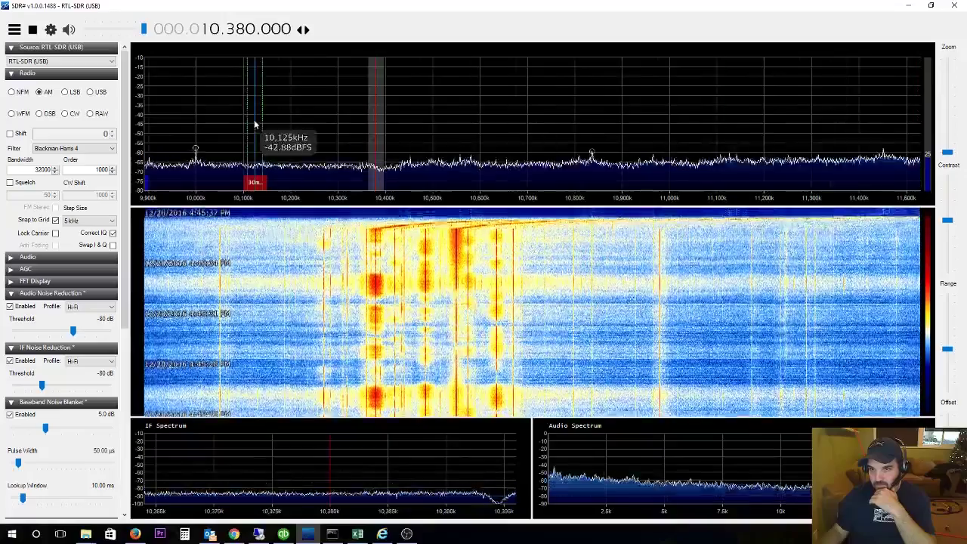
left_click_drag(255, 125, 620, 121)
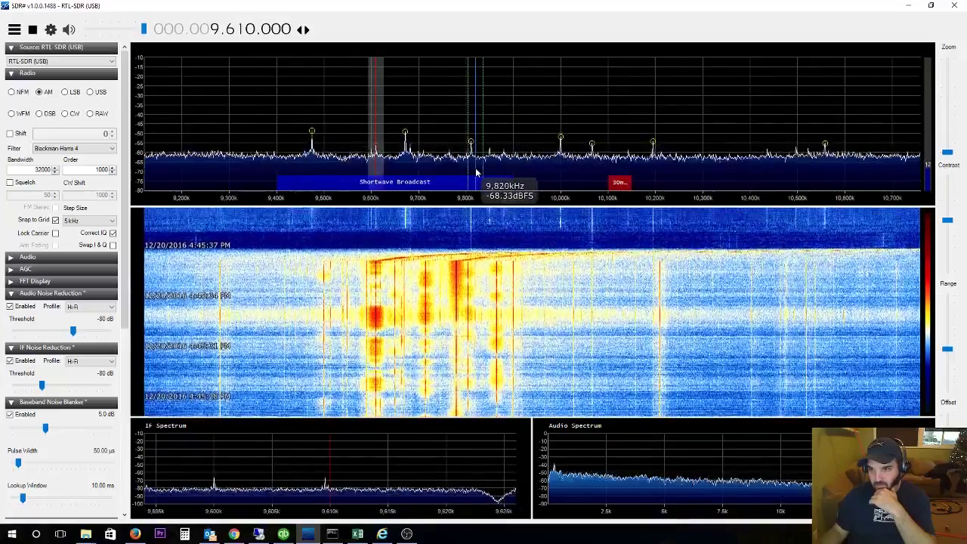
left_click(473, 173)
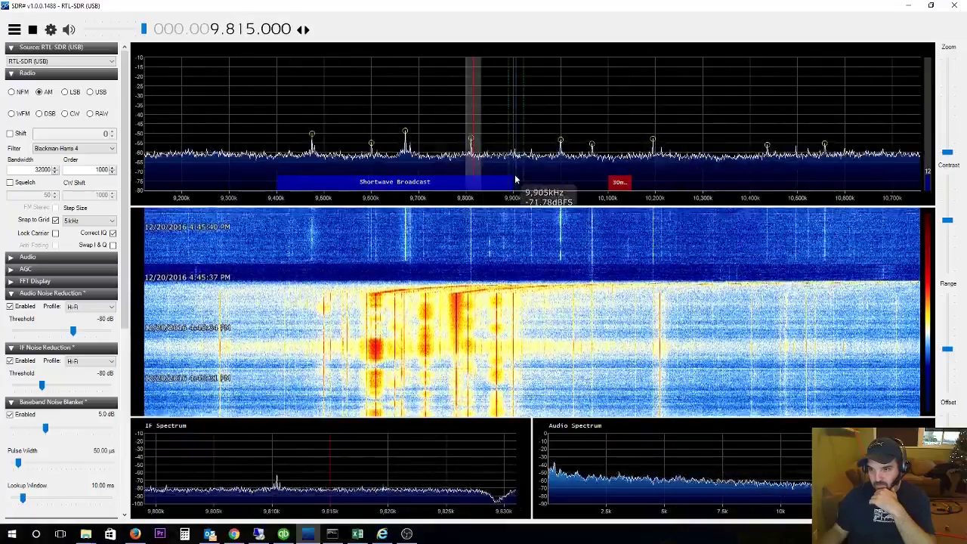
left_click(314, 160)
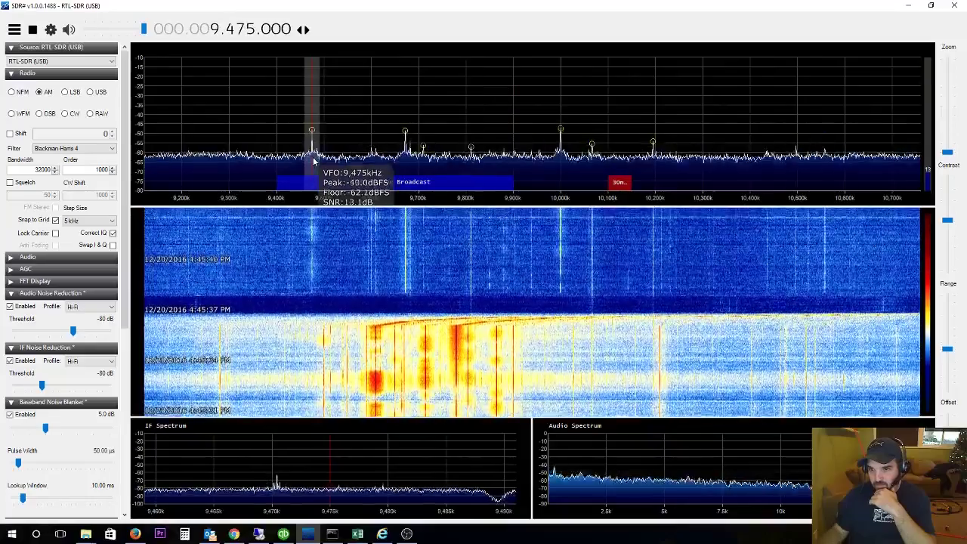
Search down from 9.305 MHz to the 40m ham band and check the signal at 7.730 MHz in AM.
left_click_drag(309, 111, 966, 113)
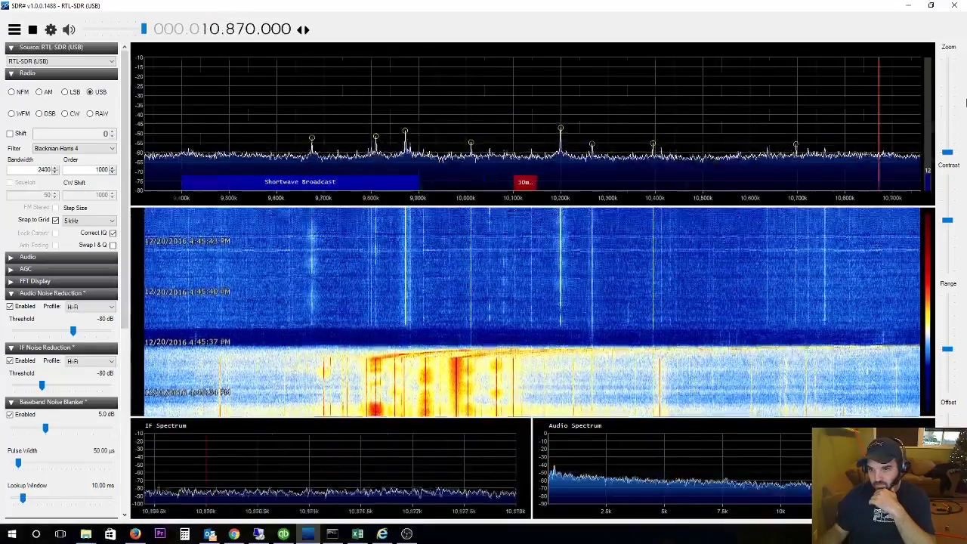
left_click_drag(225, 102, 966, 81)
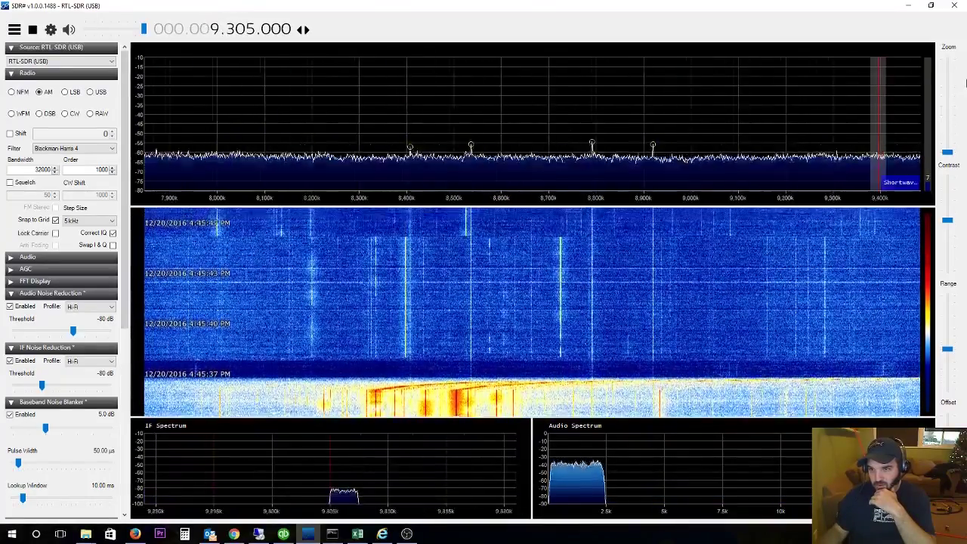
left_click_drag(295, 97, 613, 78)
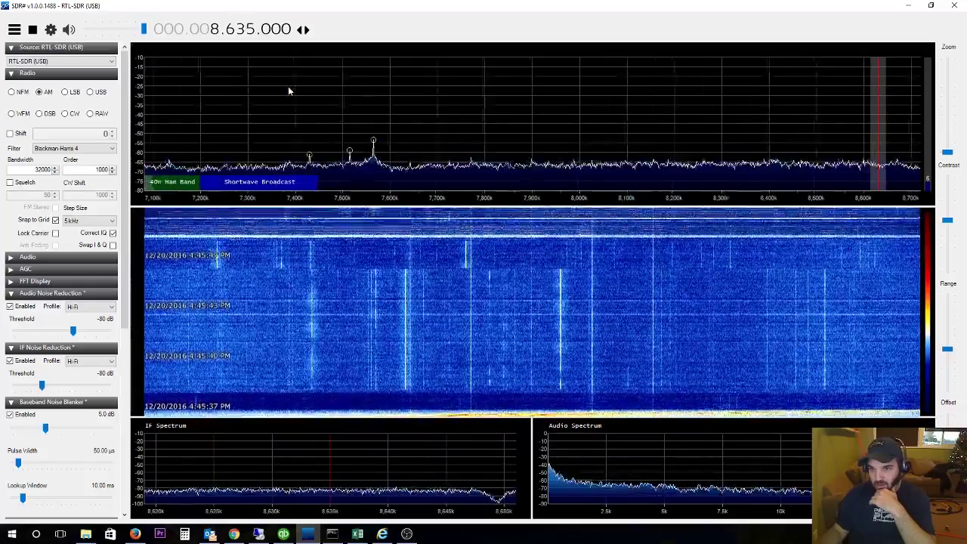
left_click_drag(286, 91, 499, 86)
left_click(665, 175)
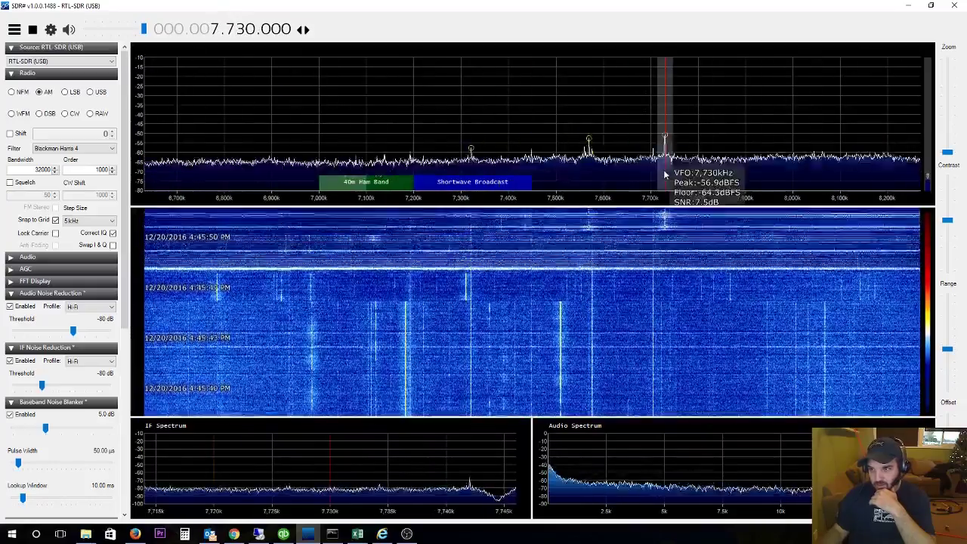
Search down to the 80m ham band, checking the peak at 4.800 MHz, the area at 3.975 MHz and the peak again at 4.795 MHz.
left_click_drag(274, 91, 756, 97)
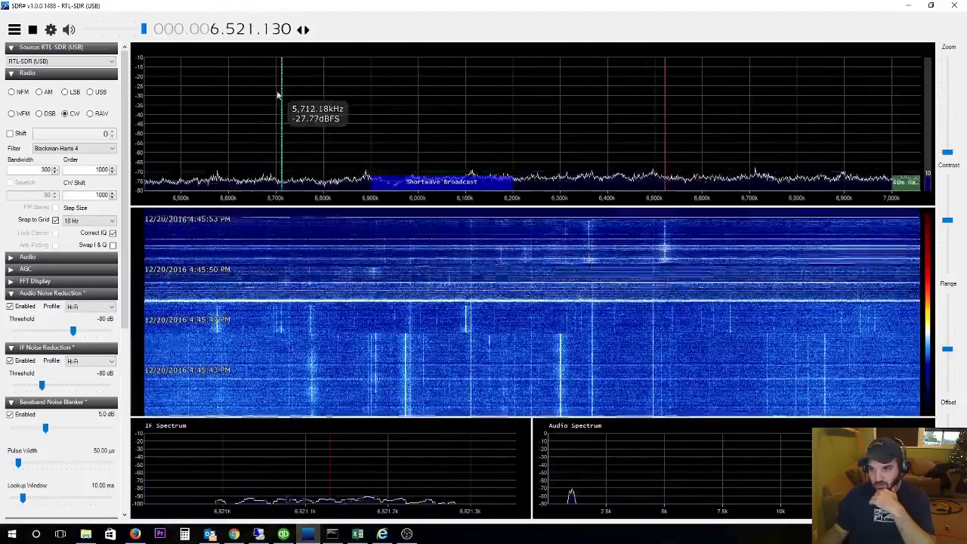
left_click_drag(266, 89, 702, 86)
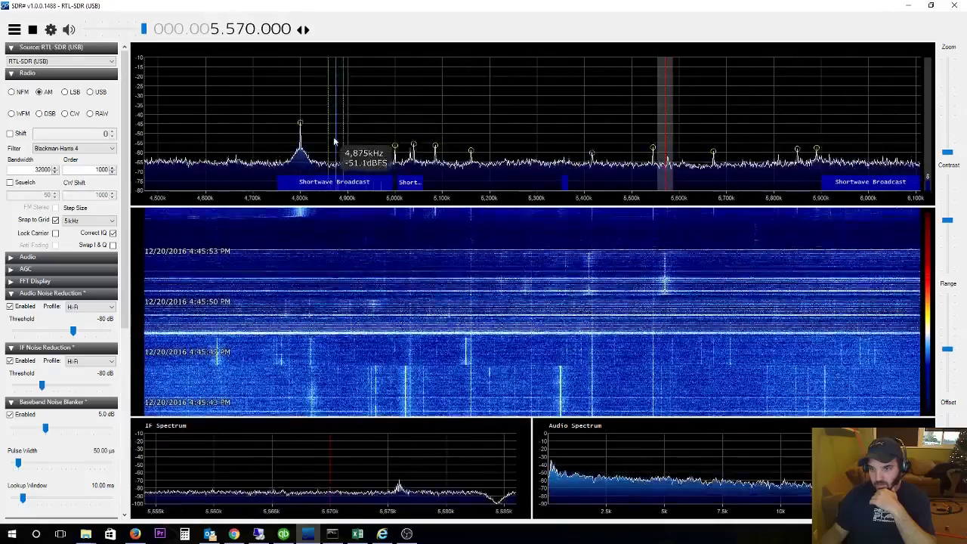
left_click(300, 158)
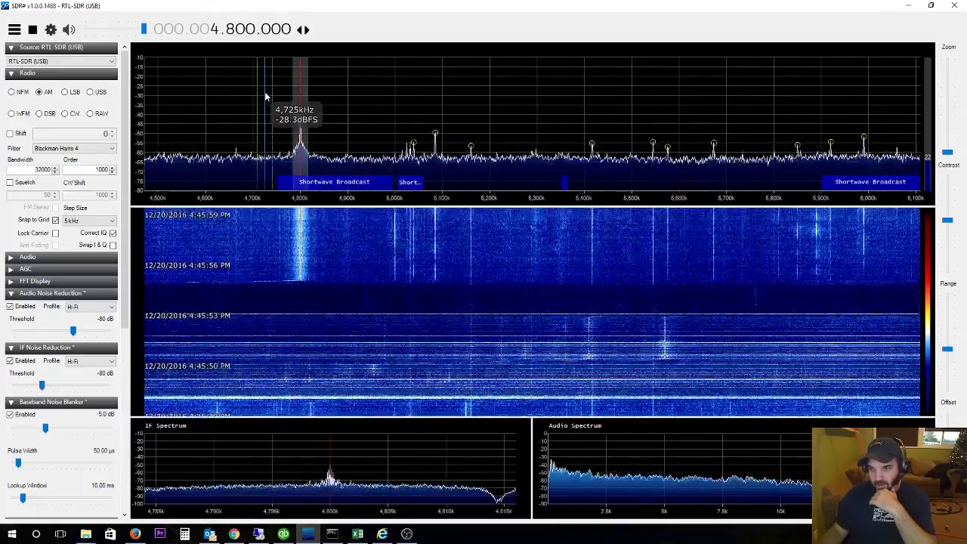
left_click_drag(467, 99, 652, 91)
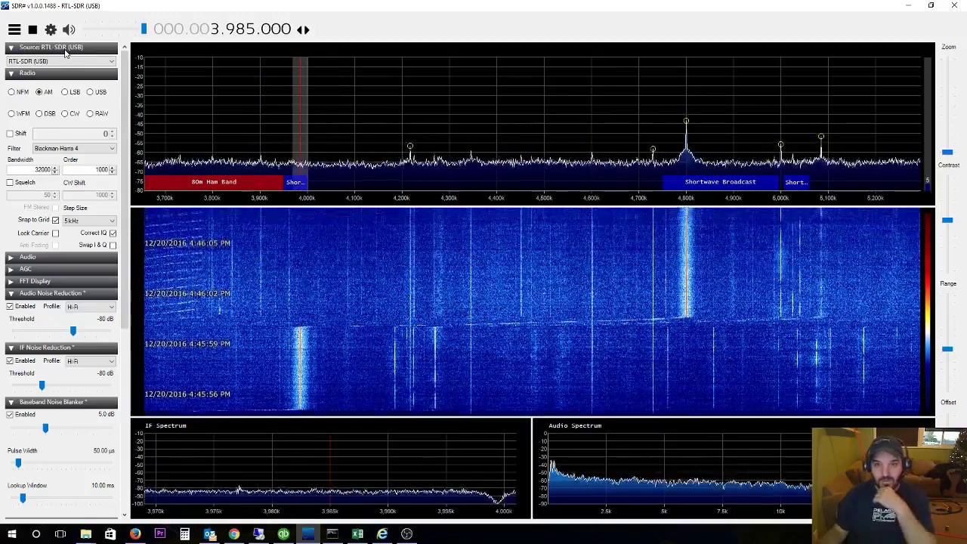
mouse_move(251, 82)
left_mouse_down()
mouse_move(343, 83)
mouse_move(254, 86)
left_mouse_up()
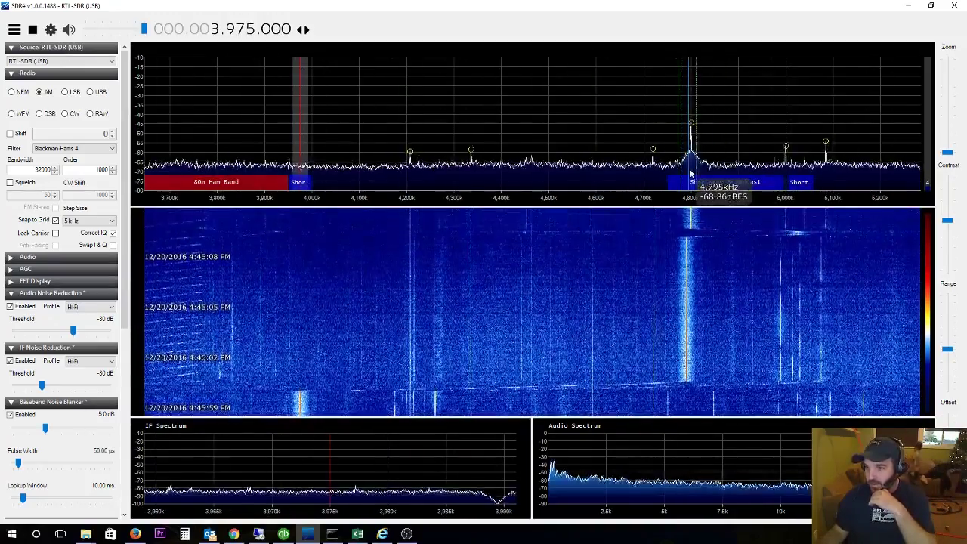
left_click(690, 173)
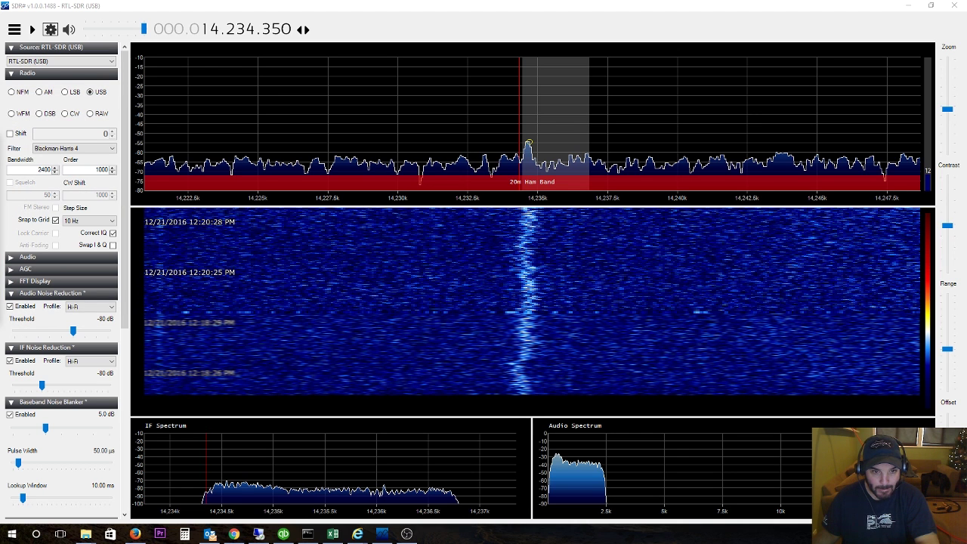
Review the RTL-SDR device settings for direct sampling (Q branch), start reception at 14.234.350 MHz in USB, and lower the volume.
left_click(51, 29)
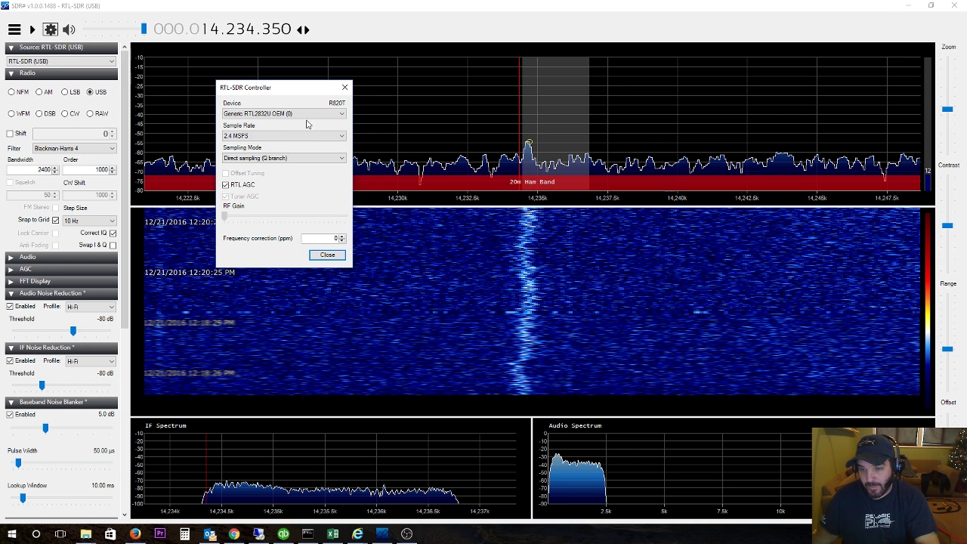
left_click(345, 87)
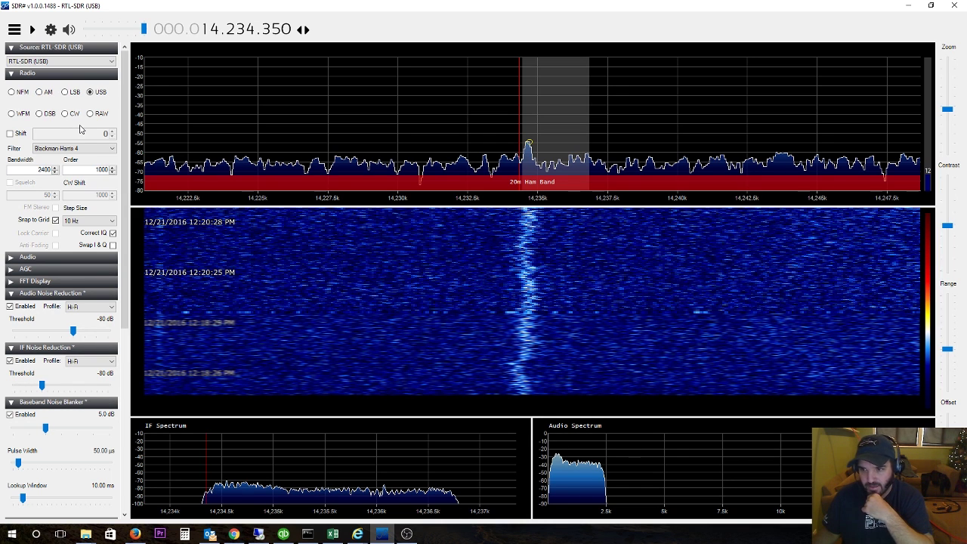
left_click(32, 31)
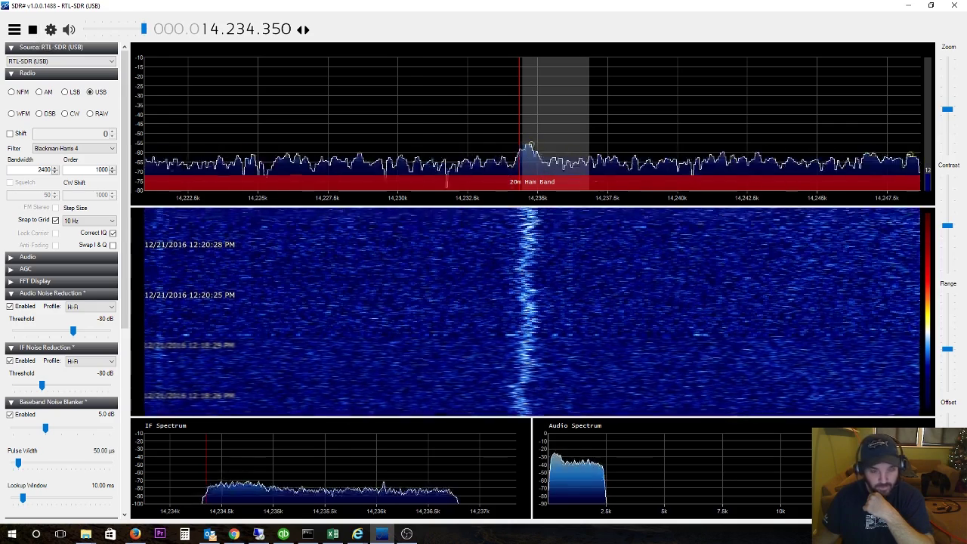
left_click_drag(144, 30, 123, 36)
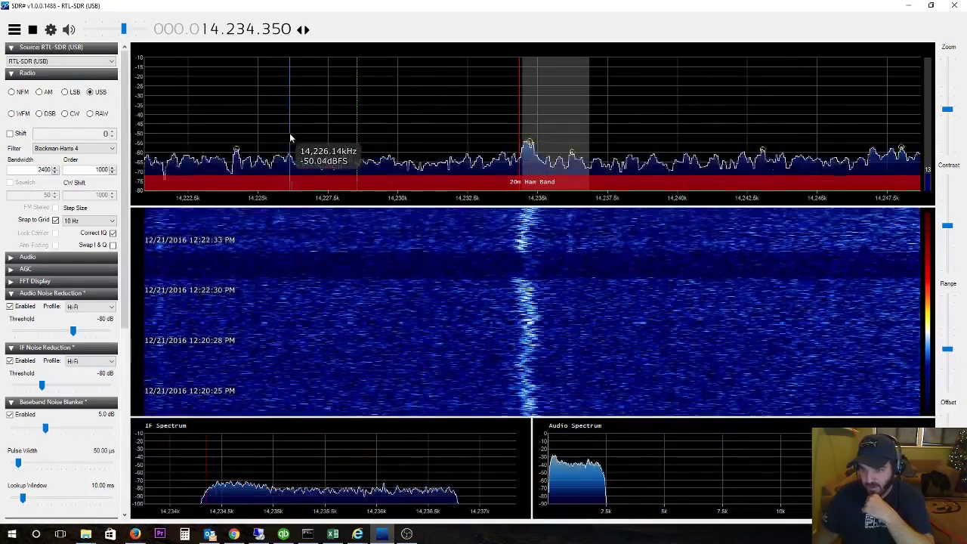
Search down the 20m ham band in USB, checking the signal at 14.204.580 MHz and continuing to 14.203.000 MHz.
left_click_drag(290, 137, 577, 111)
left_click_drag(330, 104, 537, 102)
left_click(260, 244)
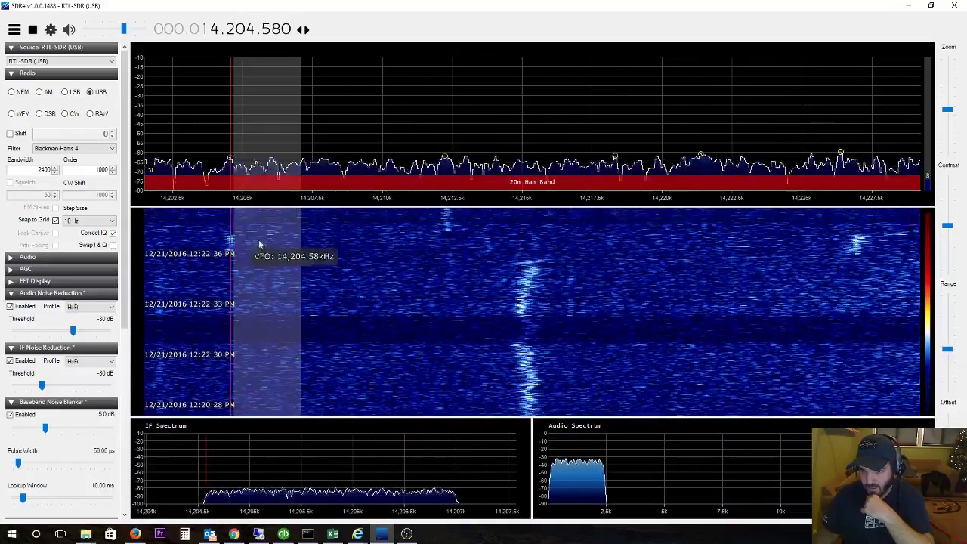
left_click_drag(315, 116, 358, 119)
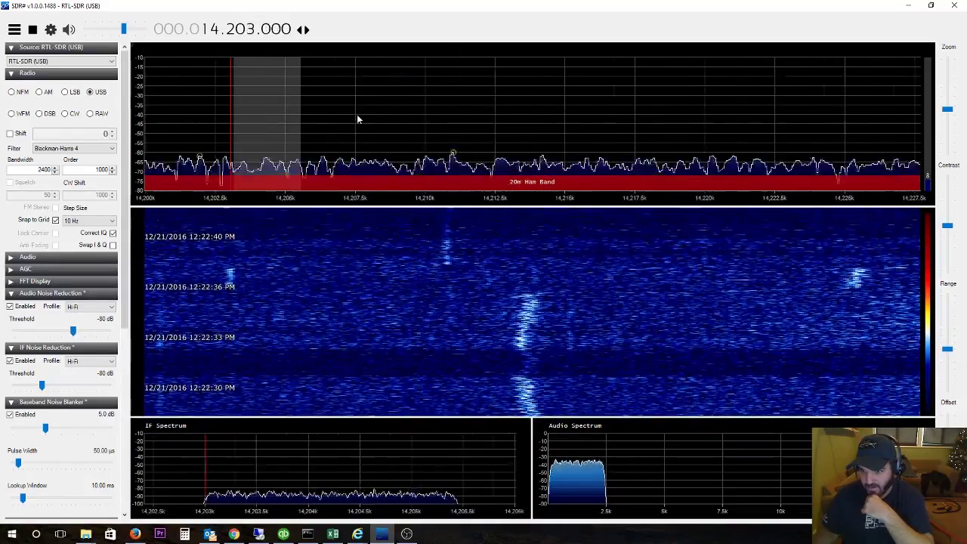
Tune in USB to the signal trace at 14.210.820 MHz and fine-tune upward to 14.210.840 MHz.
left_click(450, 284)
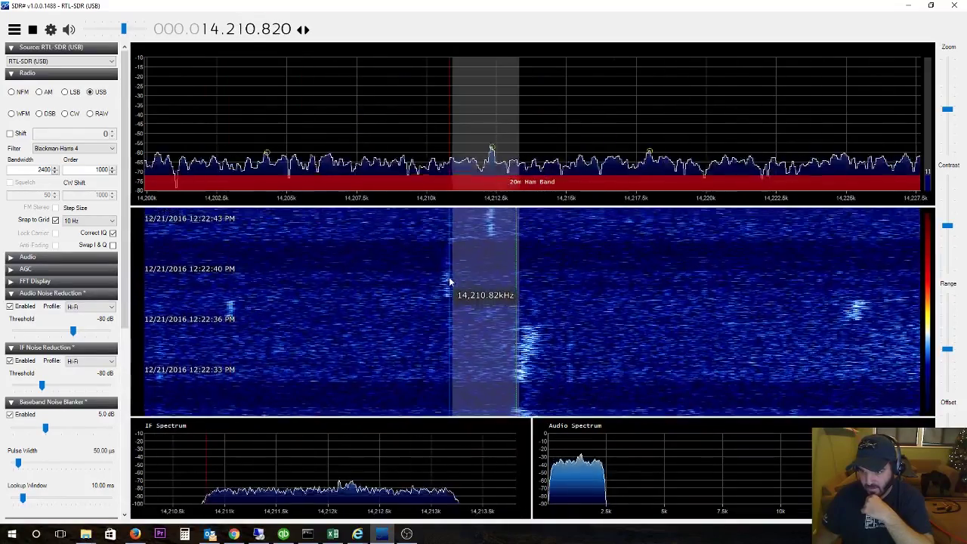
mouse_move(492, 151)
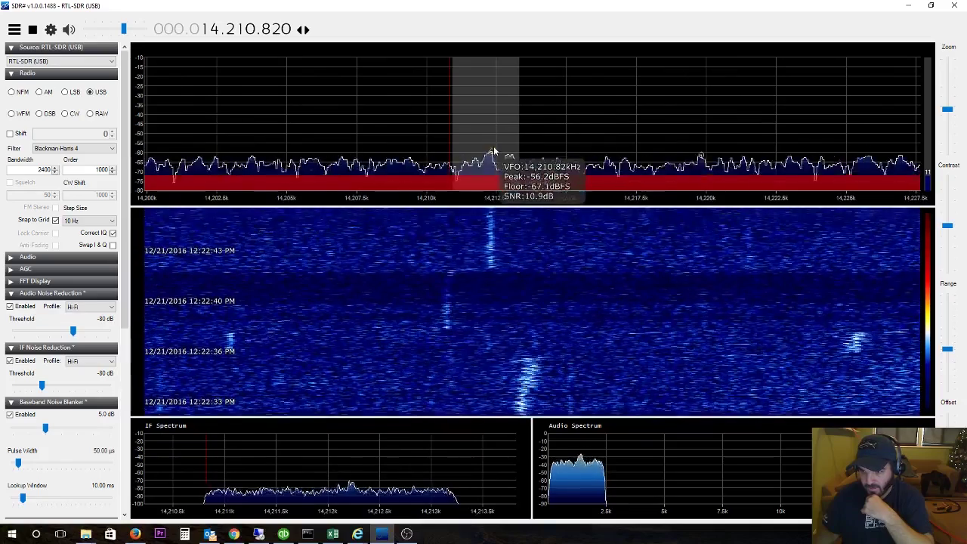
scroll(488, 119, "up", 2)
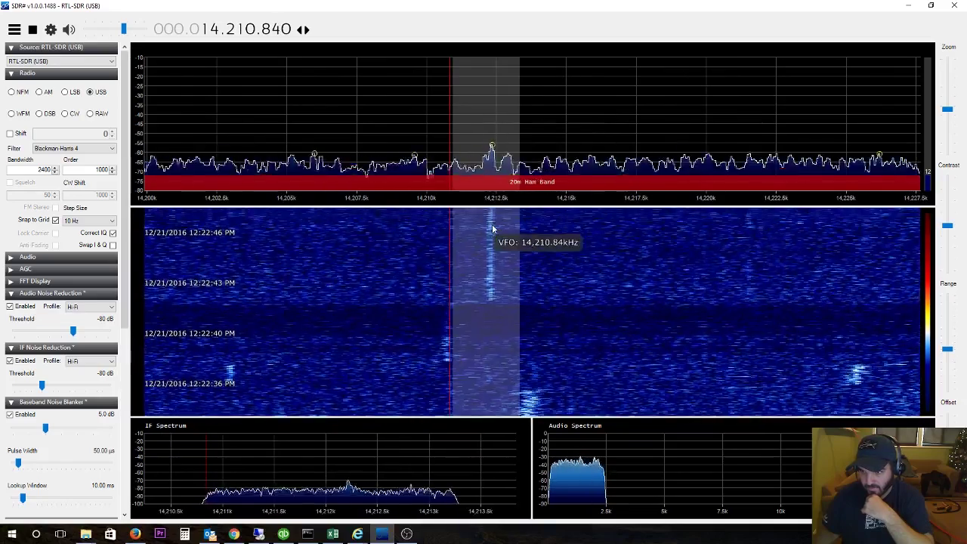
Widen the USB filter bandwidth to 2410 Hz and retune to the signal trace at 14.212.380 MHz.
left_click_drag(520, 101, 521, 101)
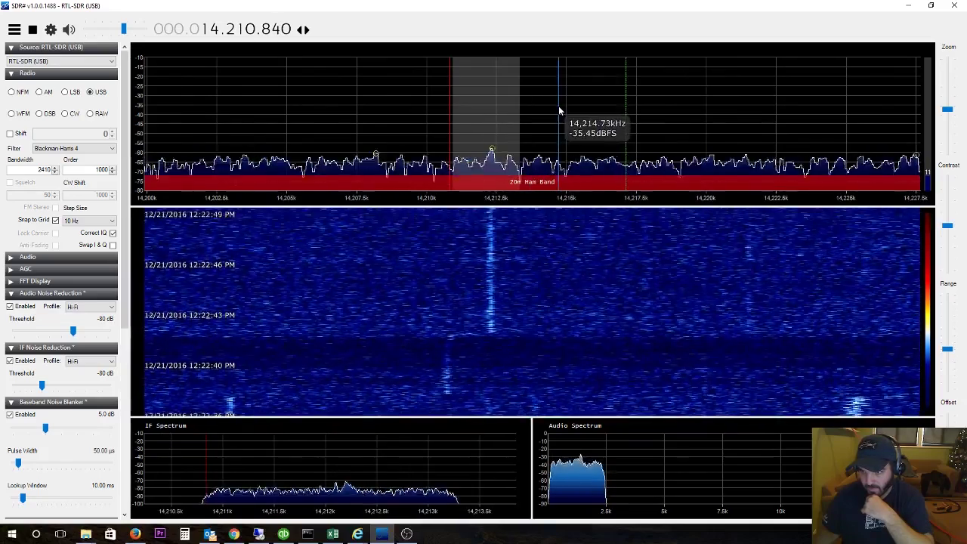
left_click(559, 109)
left_click(493, 108)
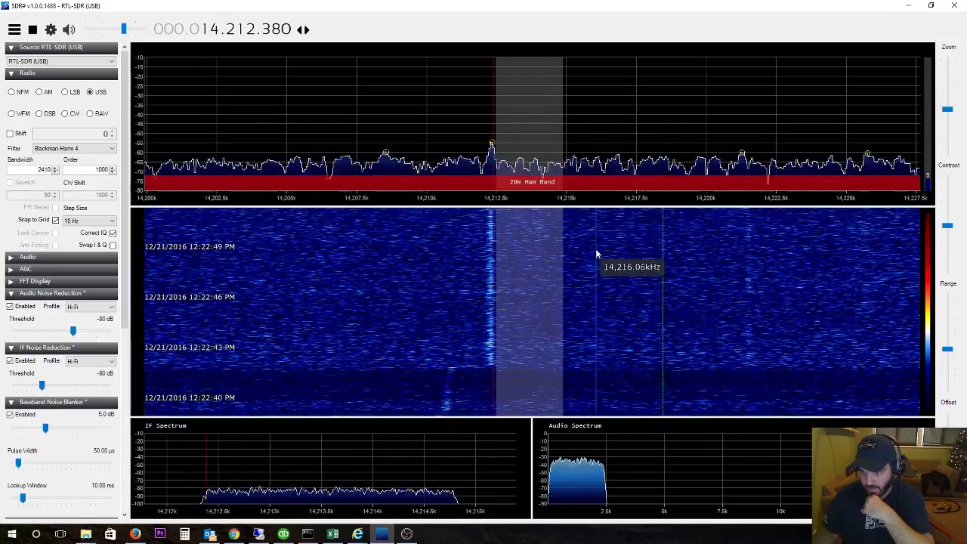
Search down the 20m ham band in USB, checking 14.207.000 MHz, 14.172.460 MHz and 14.028.050 MHz.
left_click_drag(308, 103, 460, 103)
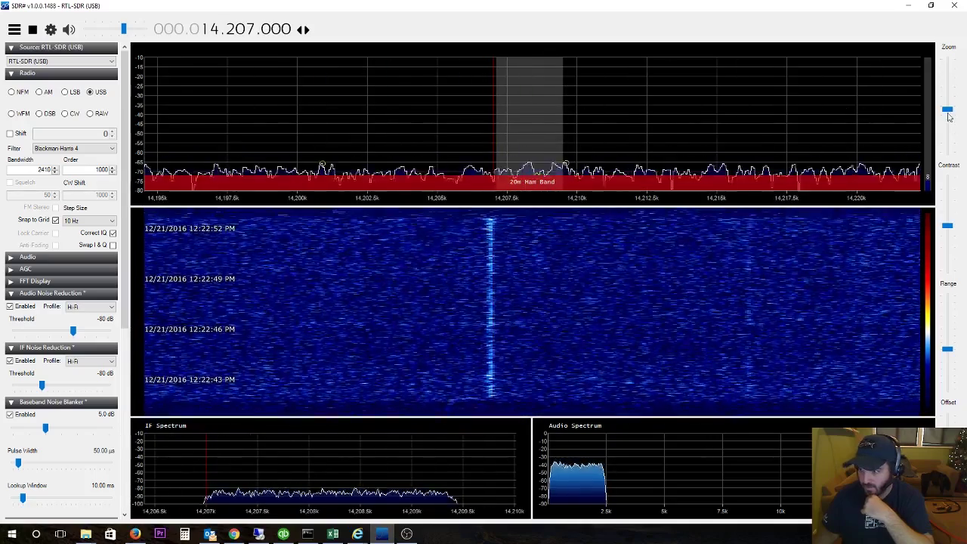
left_click_drag(948, 111, 938, 138)
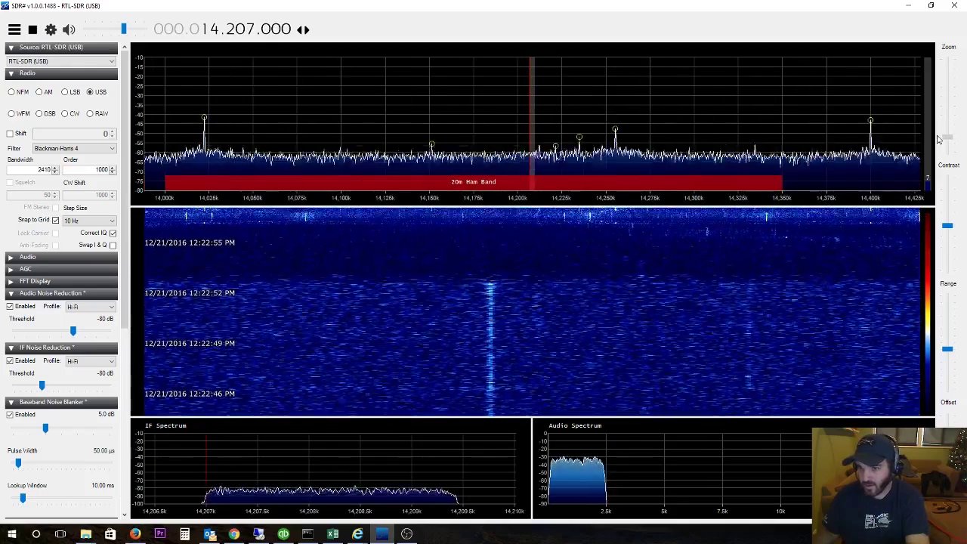
left_click(466, 90)
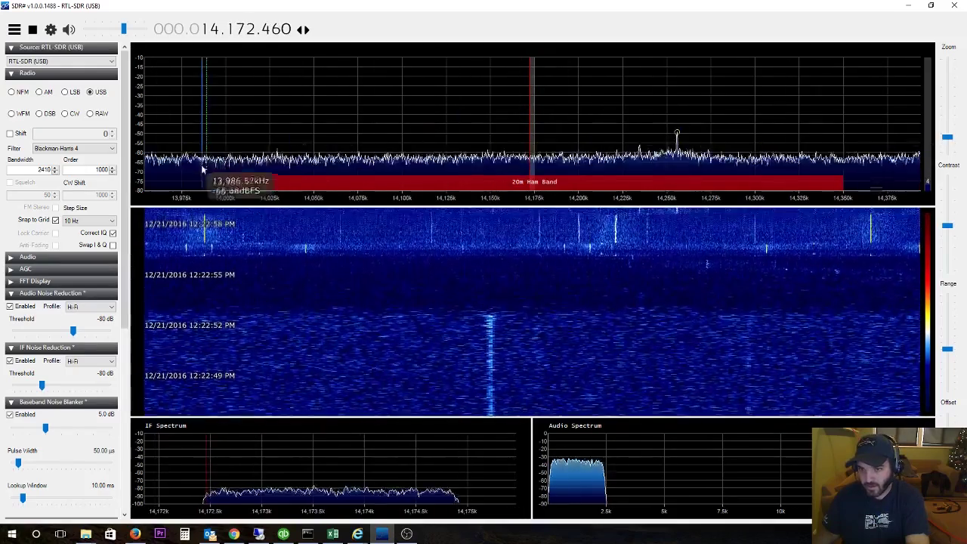
left_click(276, 171)
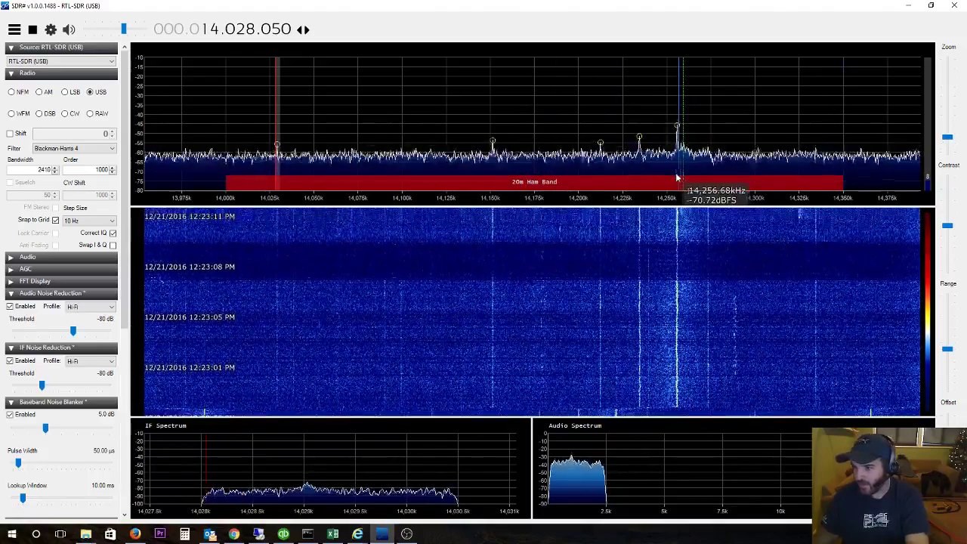
Check the signals in the upper 20m ham band at 14.254.680 MHz, 14.234.700 MHz and 14.332.610 MHz.
left_click(677, 181)
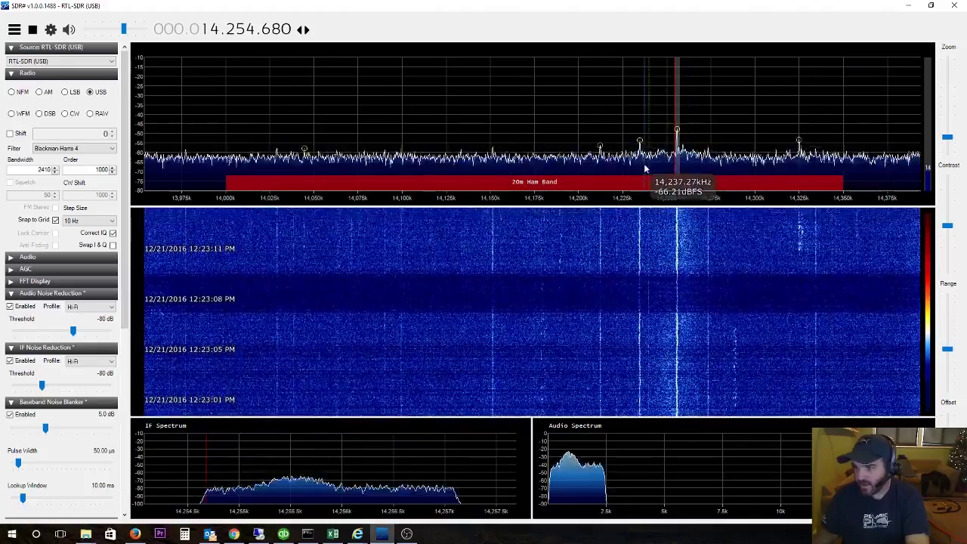
left_click(641, 169)
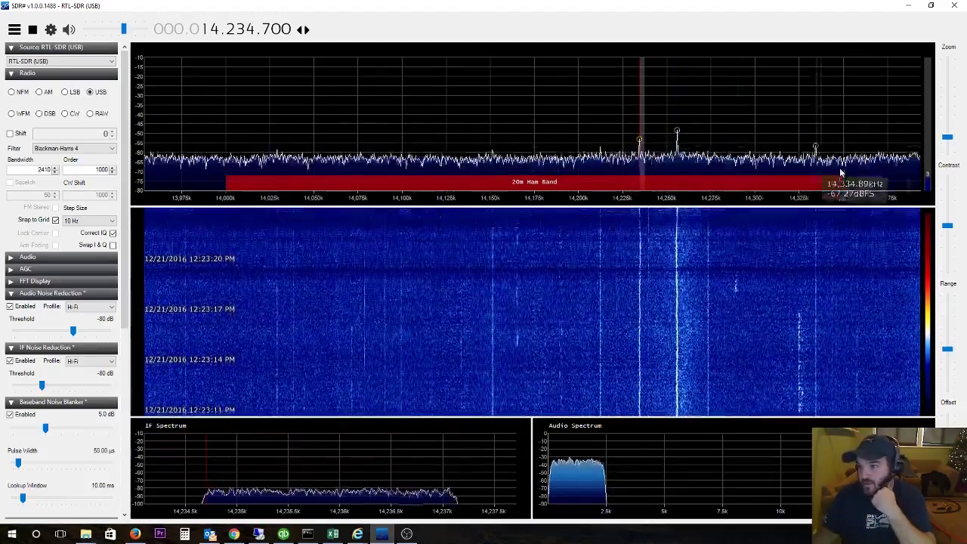
left_click(815, 169)
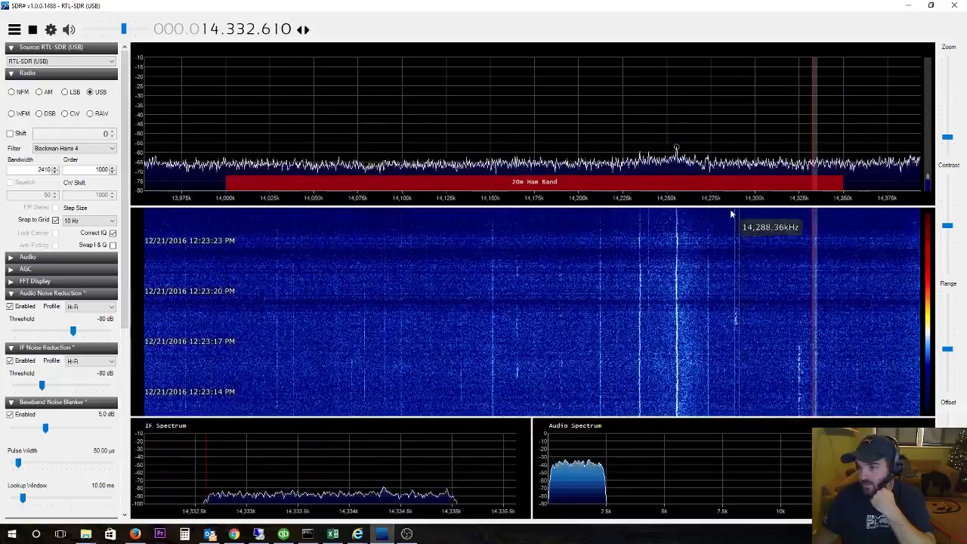
Listen down the 20m band in USB from the strong peak at 14.255.540 MHz through 14.234.130 and 14.208.730 to 14.149.650 MHz.
left_click(677, 171)
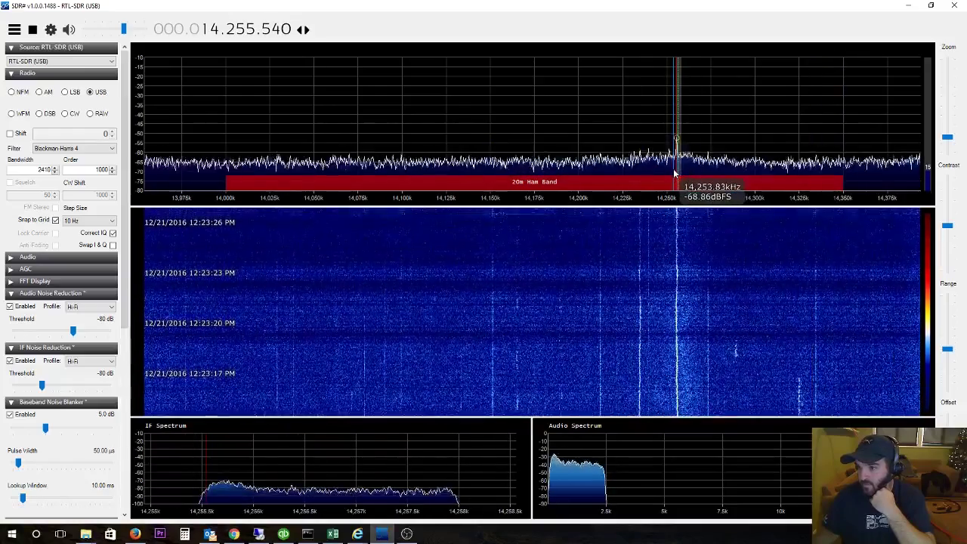
left_click(639, 181)
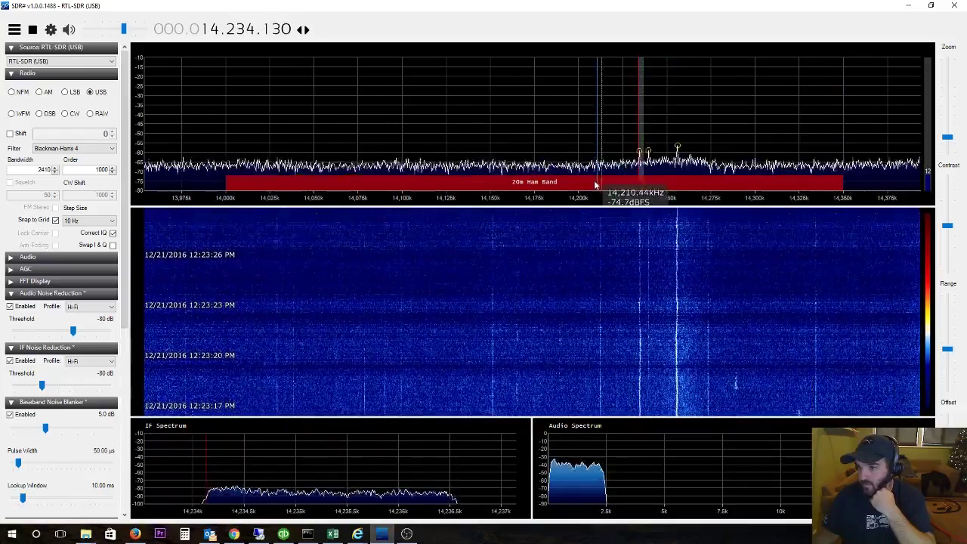
left_click(595, 170)
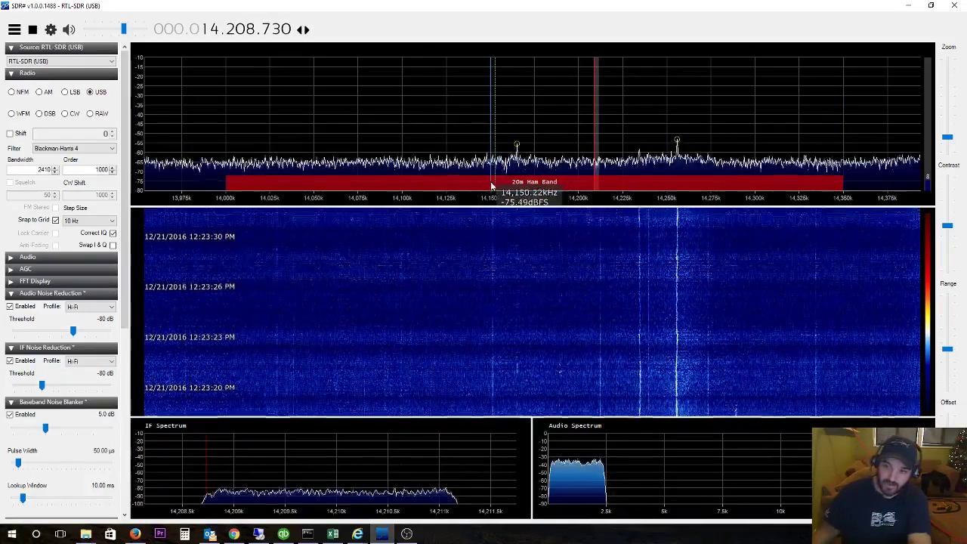
left_click(491, 185)
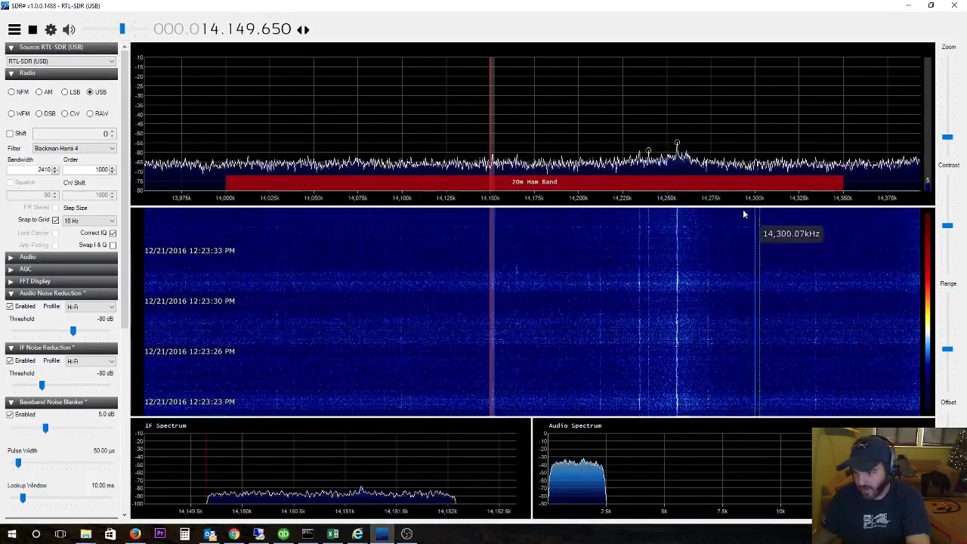
Recheck the strong 20m peaks at 14.255.260 MHz and 14.234.130 MHz, and the weaker signal at 14.028.910 MHz.
left_click(678, 160)
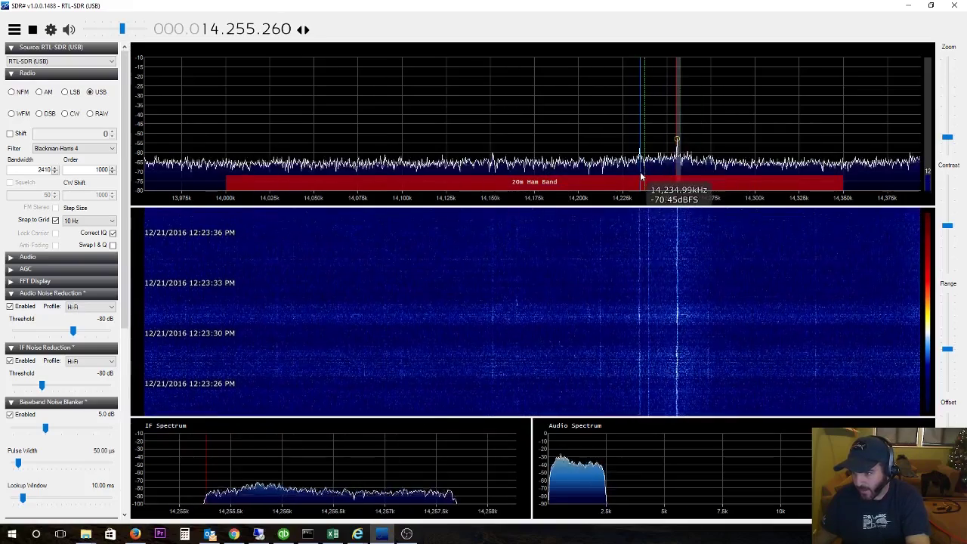
left_click(640, 176)
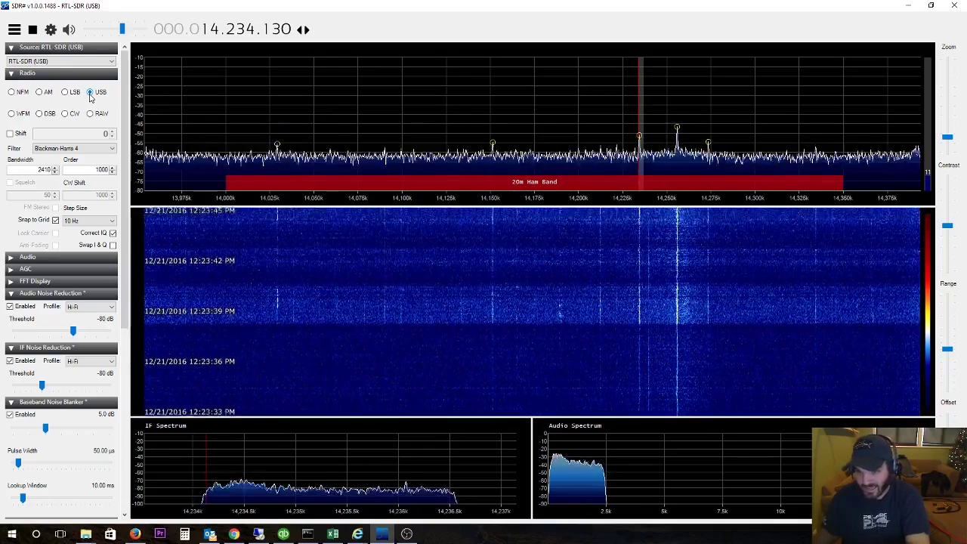
left_click(278, 180)
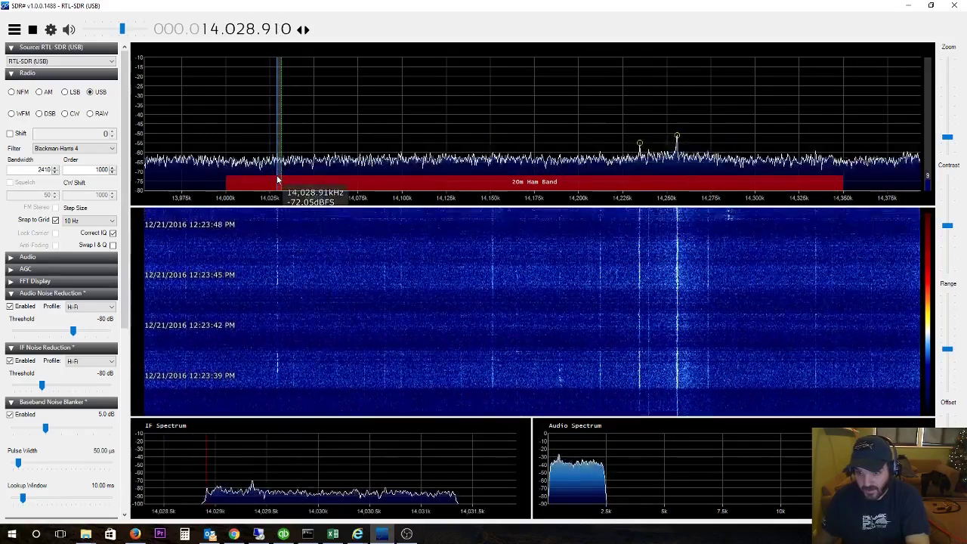
Raise the volume slightly and check the 20m signals at 14.151.070 MHz, 14.099.410 MHz and 14.323.760 MHz in USB.
left_click_drag(123, 31, 127, 34)
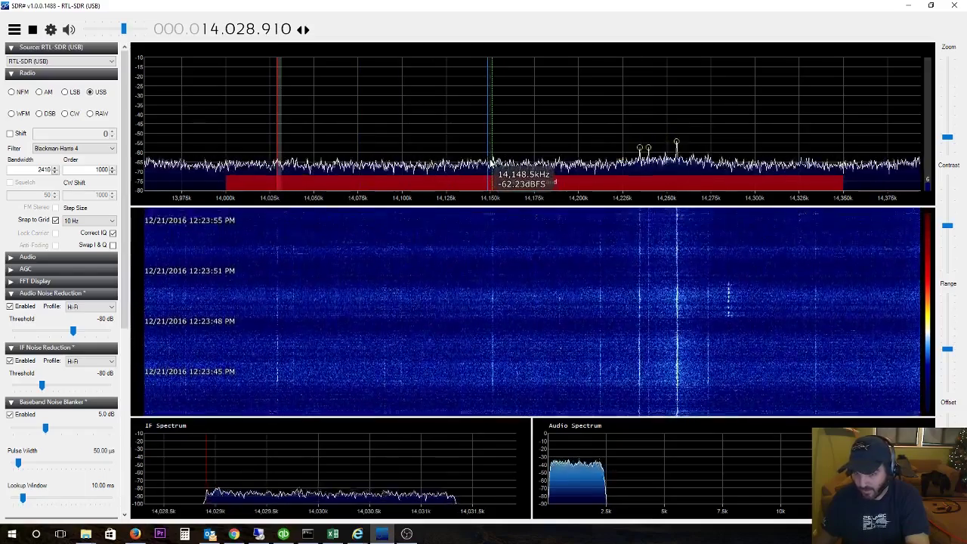
left_click(492, 162)
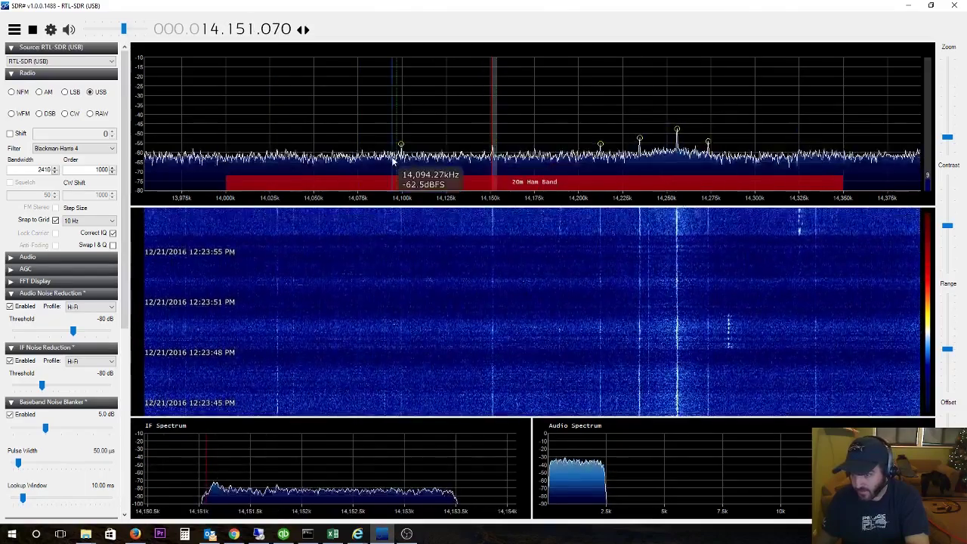
left_click(403, 158)
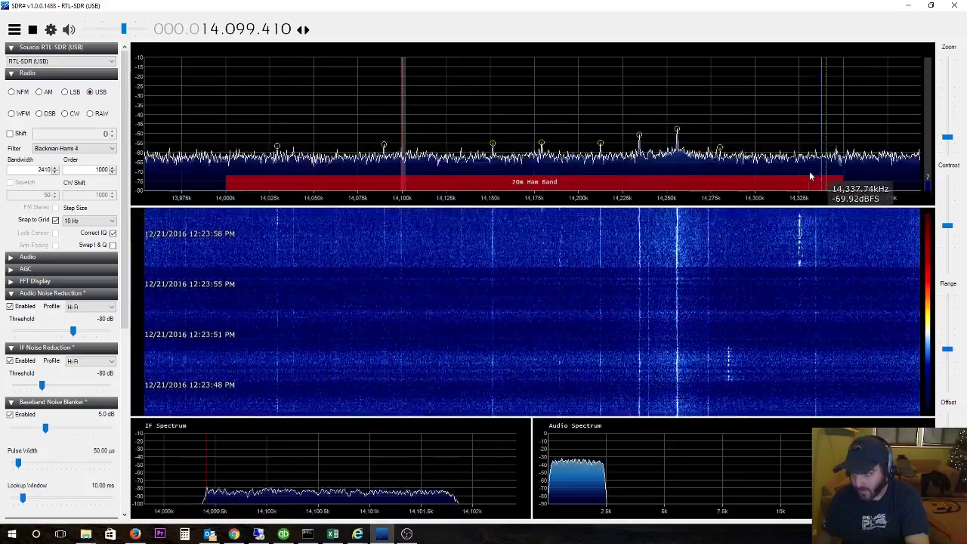
left_click(799, 168)
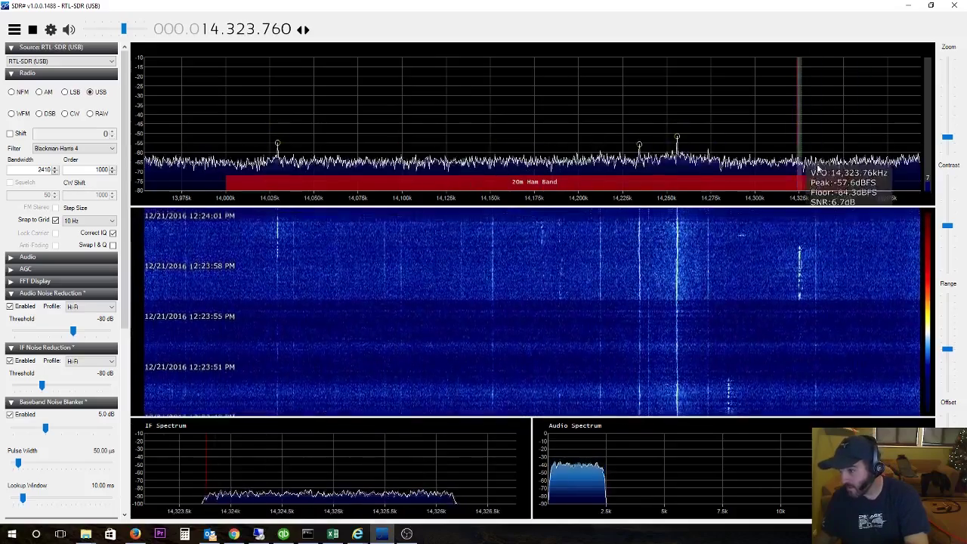